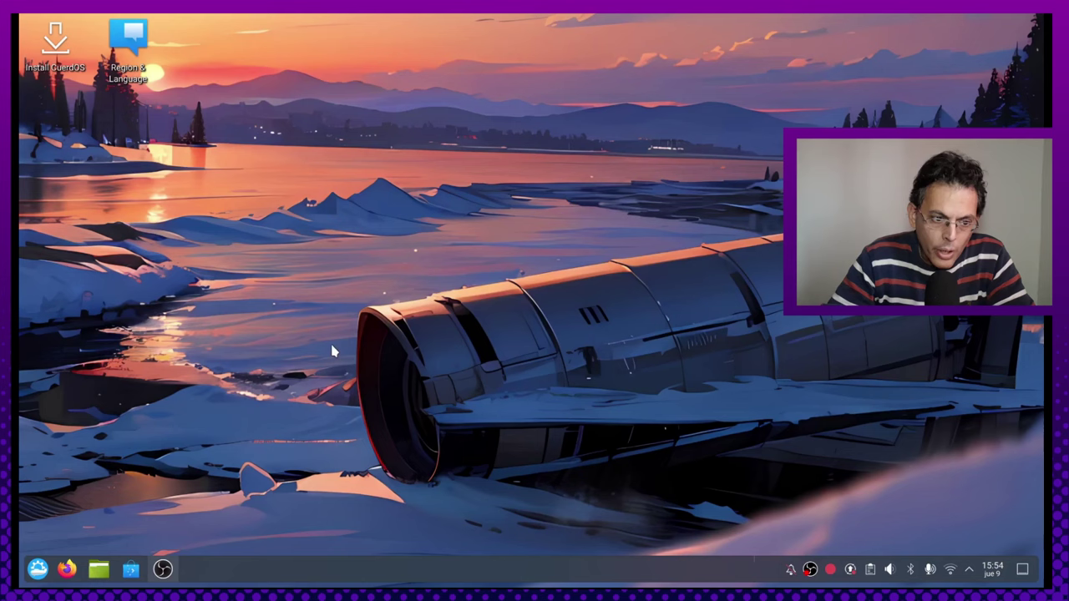
- Open System Settings in a maximized window and view the About this System information
{"action": "left_click", "coordinate": [38, 570]}
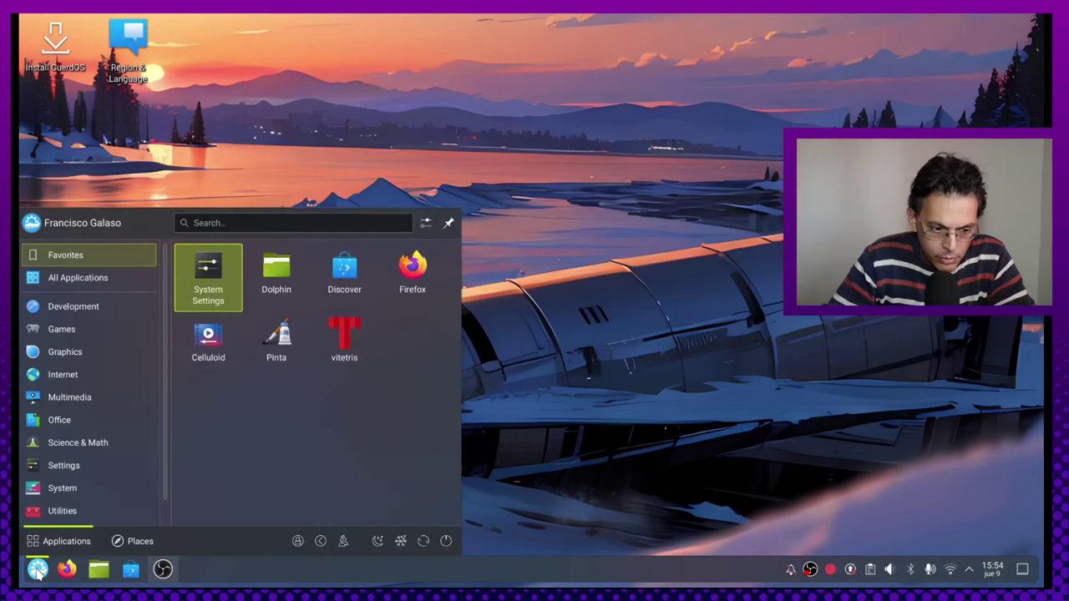
{"action": "left_click", "coordinate": [224, 275]}
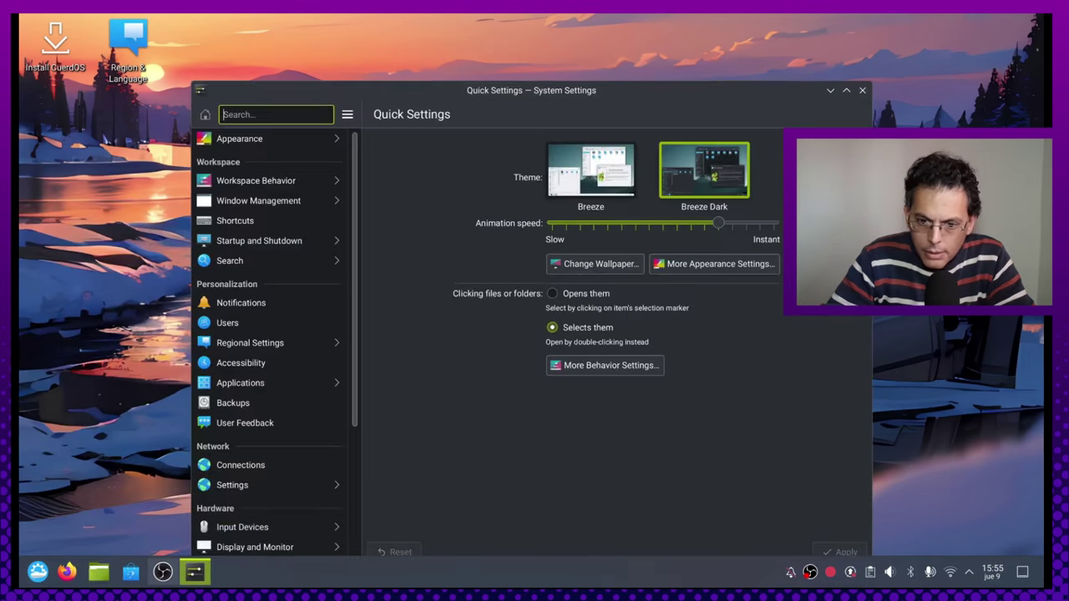
{"action": "left_click", "coordinate": [845, 90]}
{"action": "scroll", "coordinate": [84, 450], "scroll_direction": "down", "scroll_amount": 5}
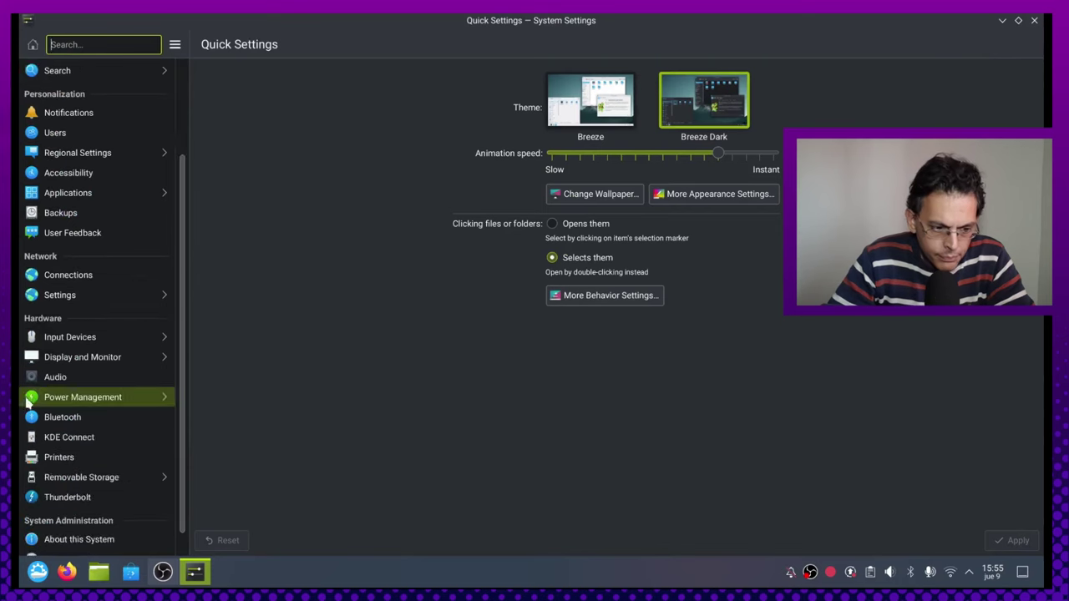
{"action": "left_click", "coordinate": [73, 514]}
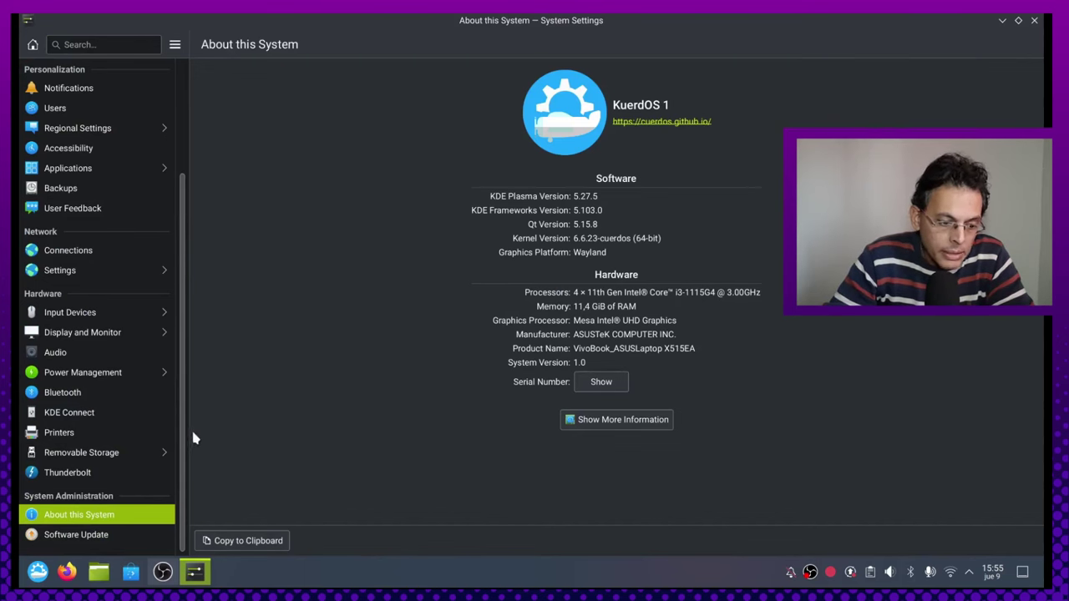
{"action": "scroll", "coordinate": [196, 205], "scroll_direction": "up", "scroll_amount": 3}
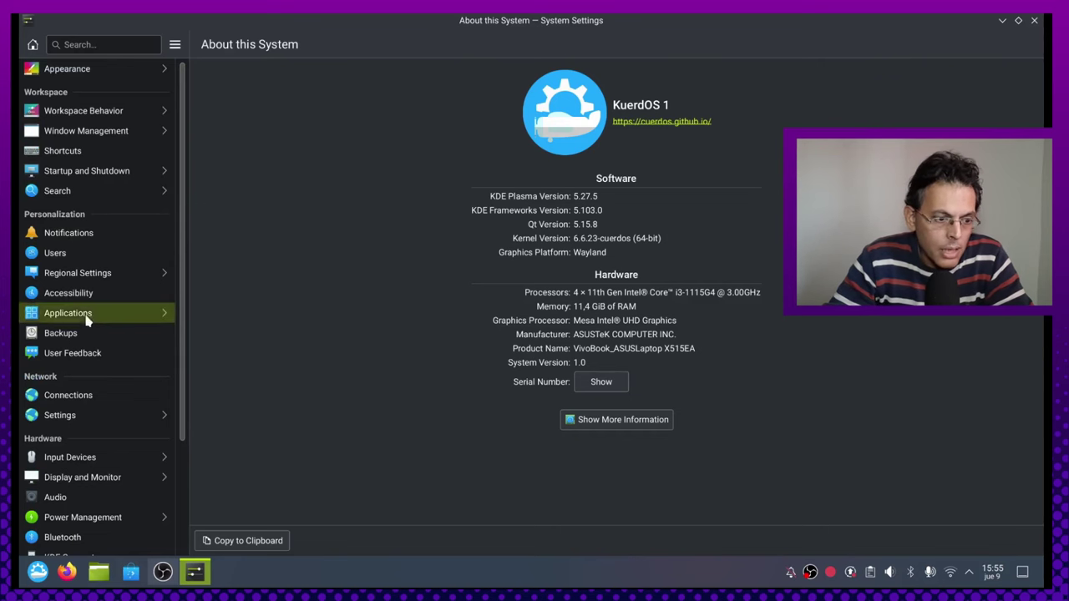
{"action": "left_click", "coordinate": [37, 572]}
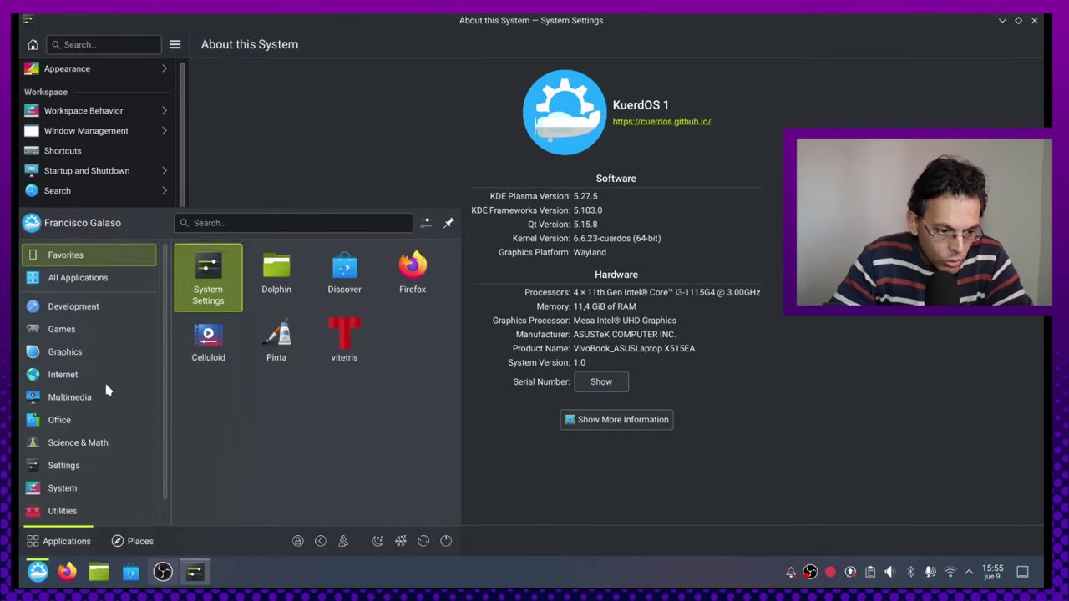
{"action": "left_click", "coordinate": [39, 573]}
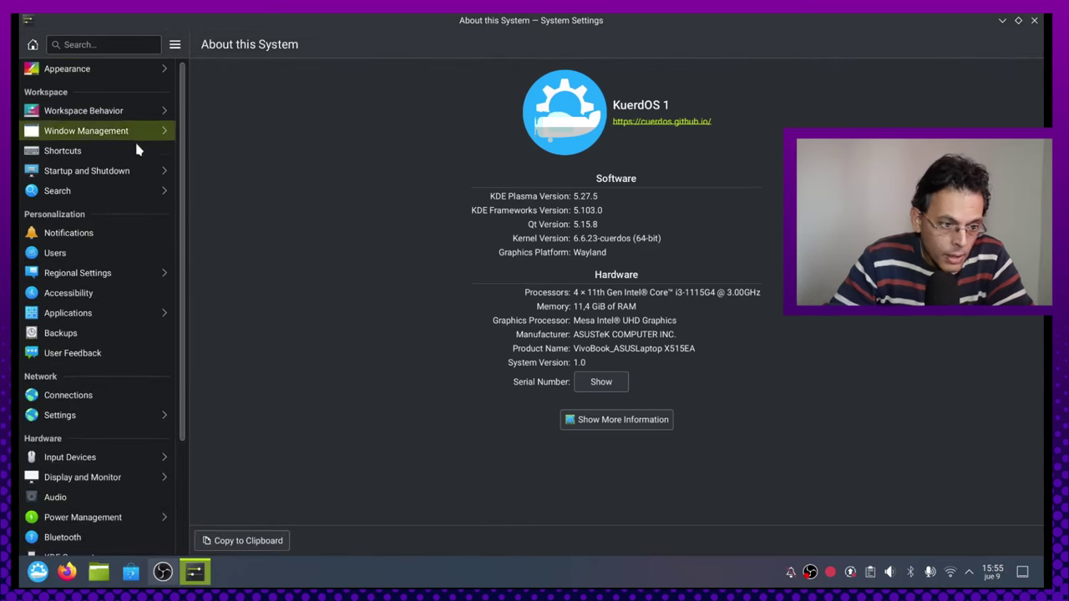
- Change the system language in the regional settings to español de España and apply the change
{"action": "left_click", "coordinate": [125, 274]}
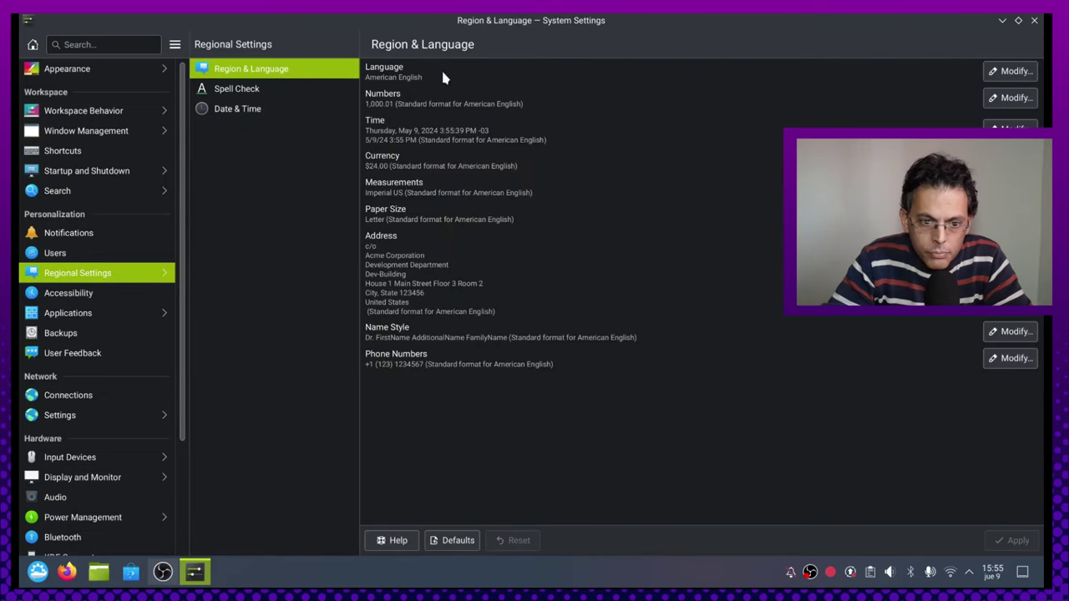
{"action": "left_click", "coordinate": [990, 72]}
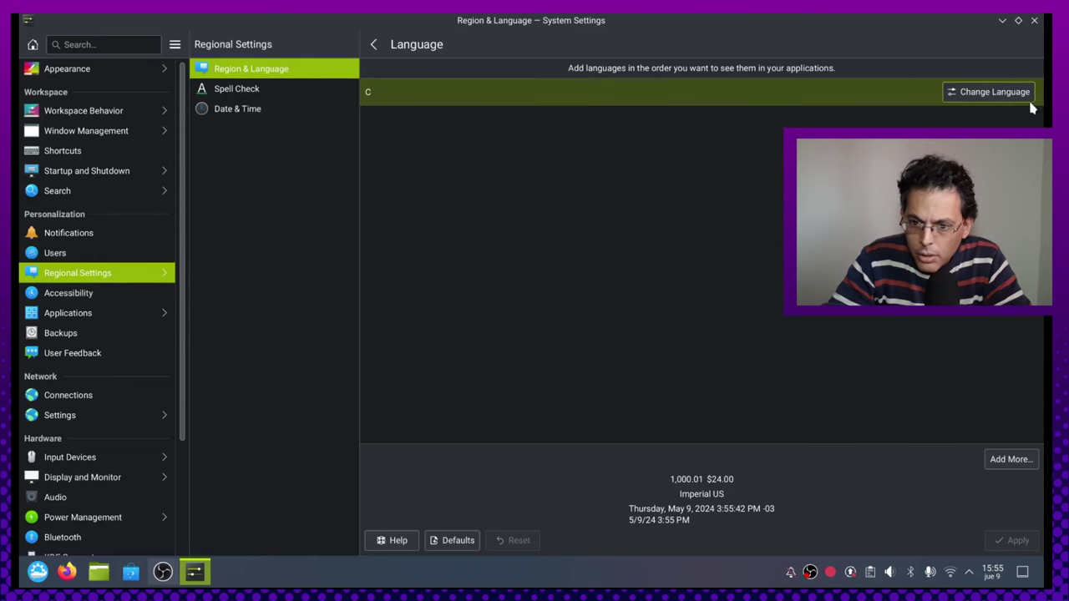
{"action": "left_click", "coordinate": [994, 92]}
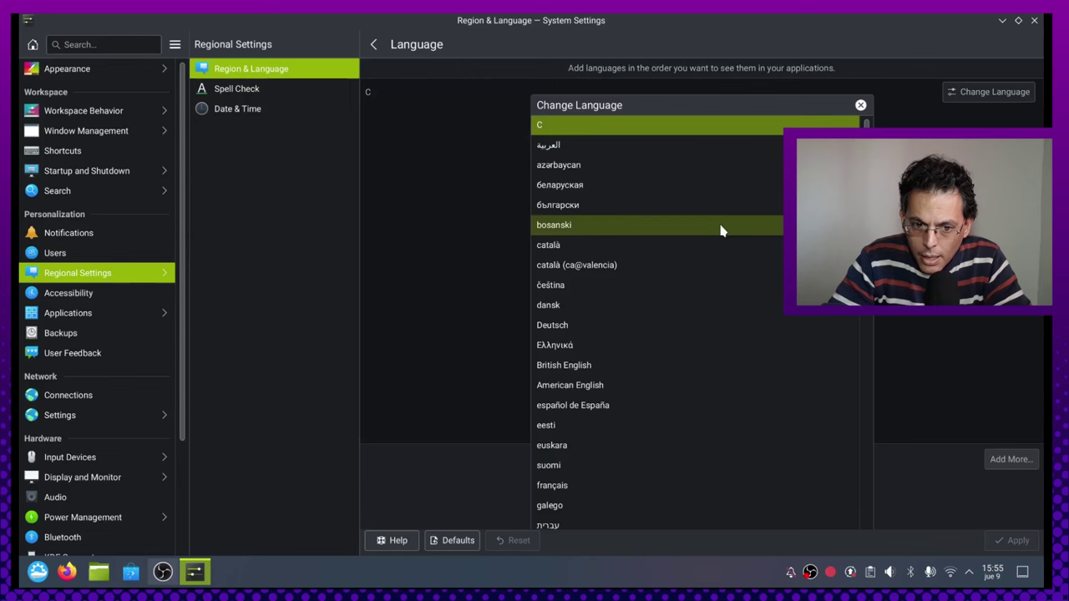
{"action": "left_click", "coordinate": [692, 405]}
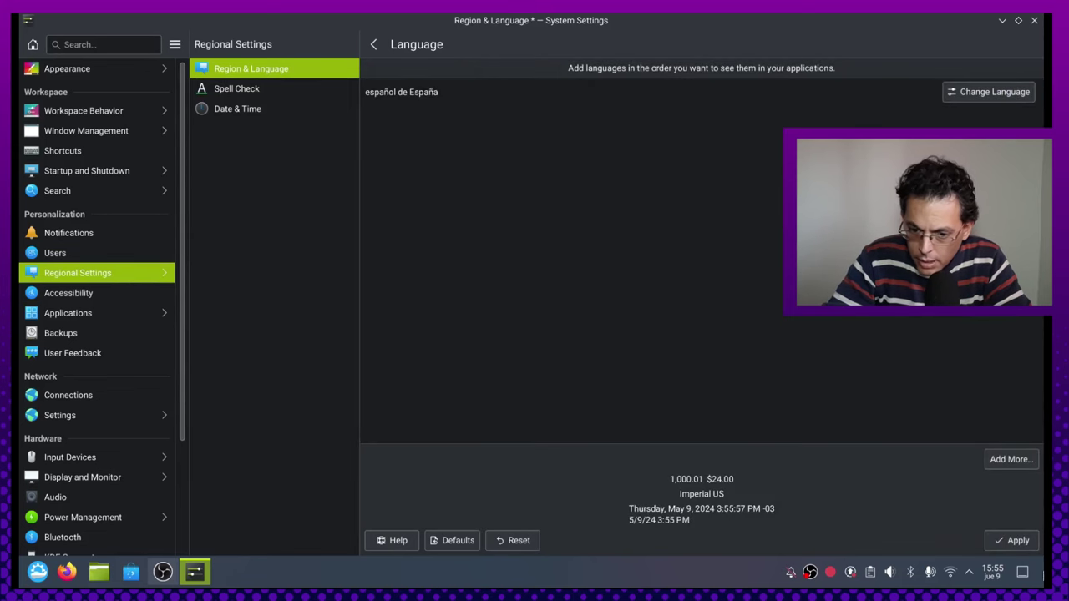
{"action": "left_click", "coordinate": [1017, 538]}
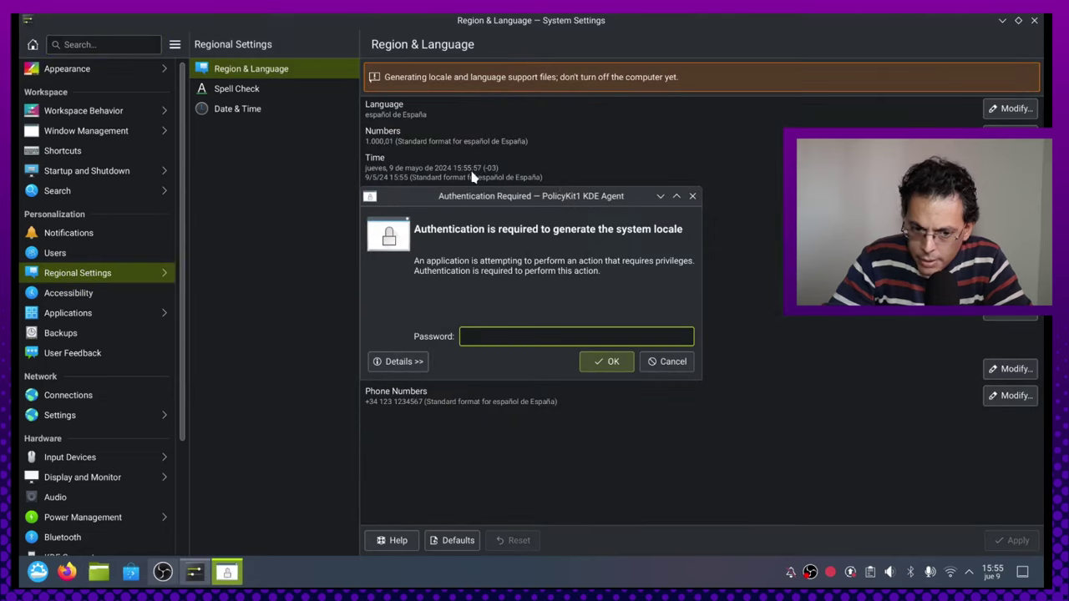
- Enter the account password to authorize generating the system locale
{"action": "type", "text": "****"}
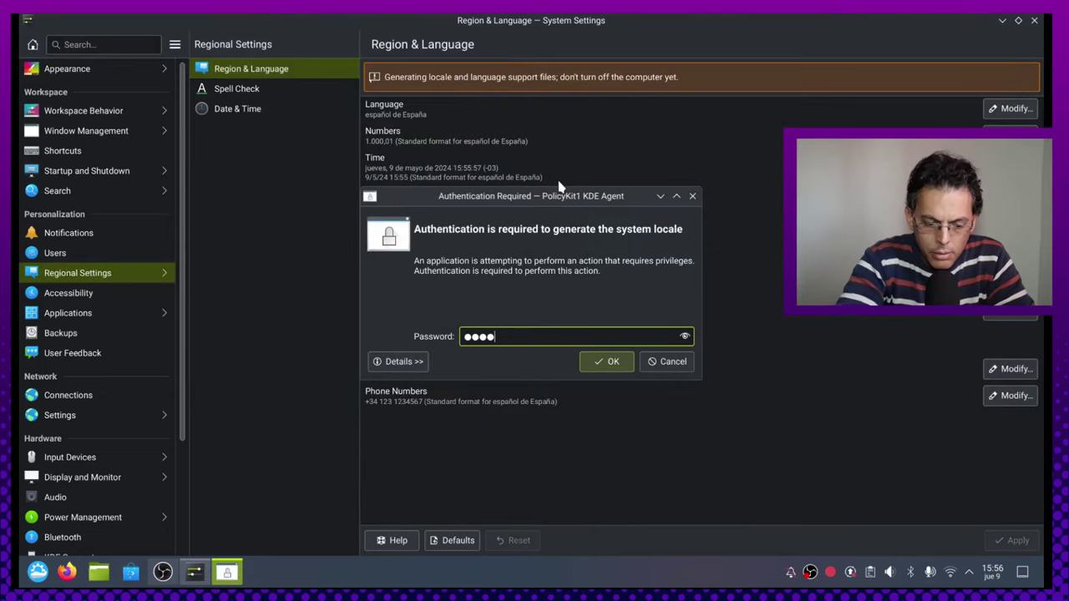
{"action": "type", "text": "*****"}
{"action": "key", "text": "Return"}
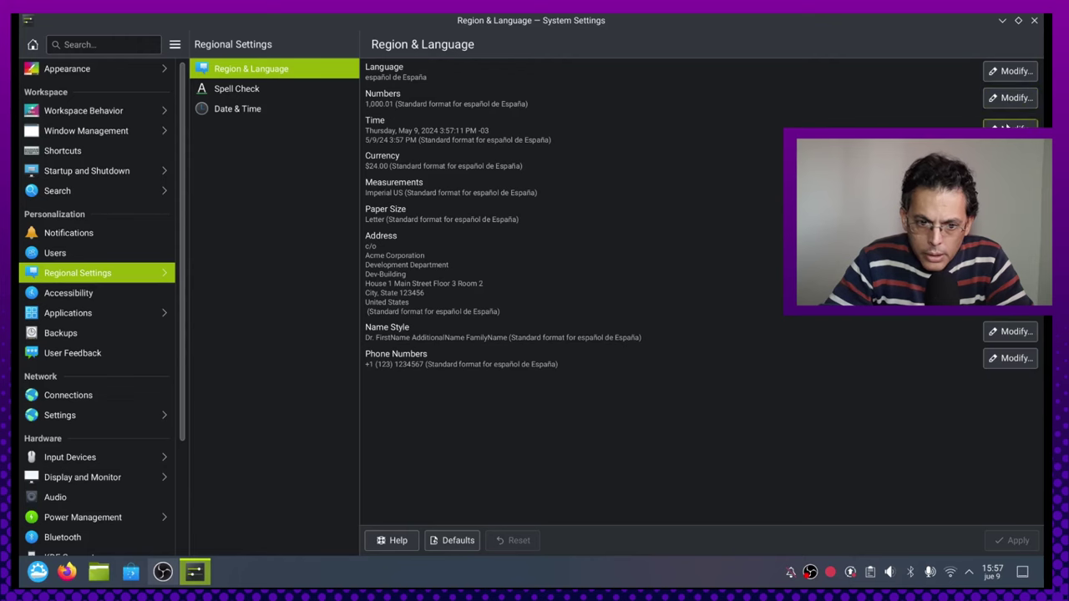
- Modify the regional number format to the 1.000,01 style and close System Settings
{"action": "left_click", "coordinate": [1012, 98]}
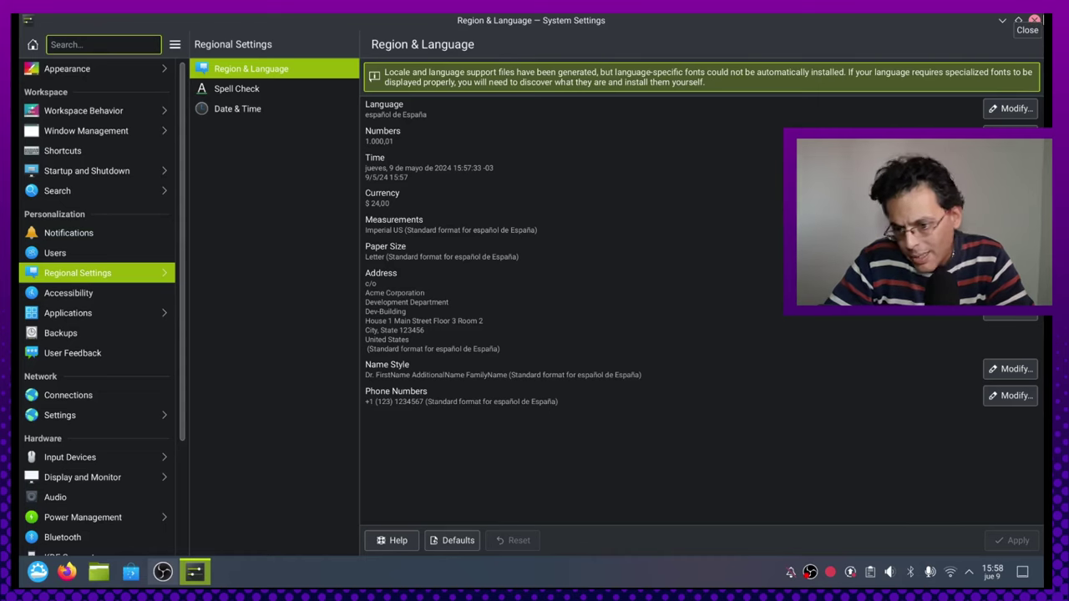
{"action": "left_click", "coordinate": [1034, 21]}
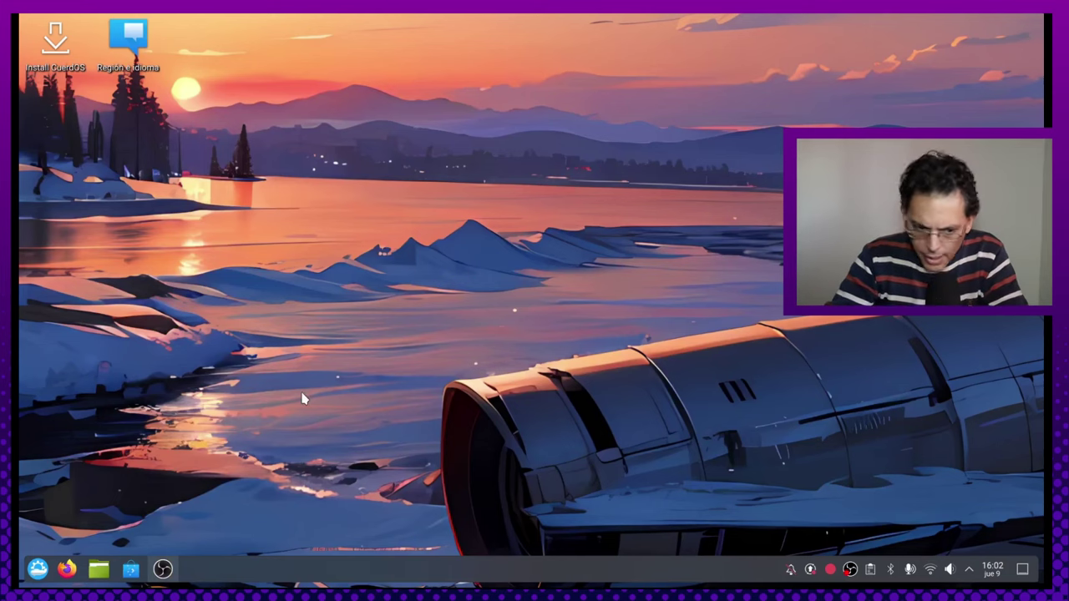
- Browse the Ciencia y matemáticas, Multimedia and Utilidades application categories in the launcher to see the installed programs
{"action": "left_click", "coordinate": [37, 568]}
{"action": "left_click", "coordinate": [71, 302]}
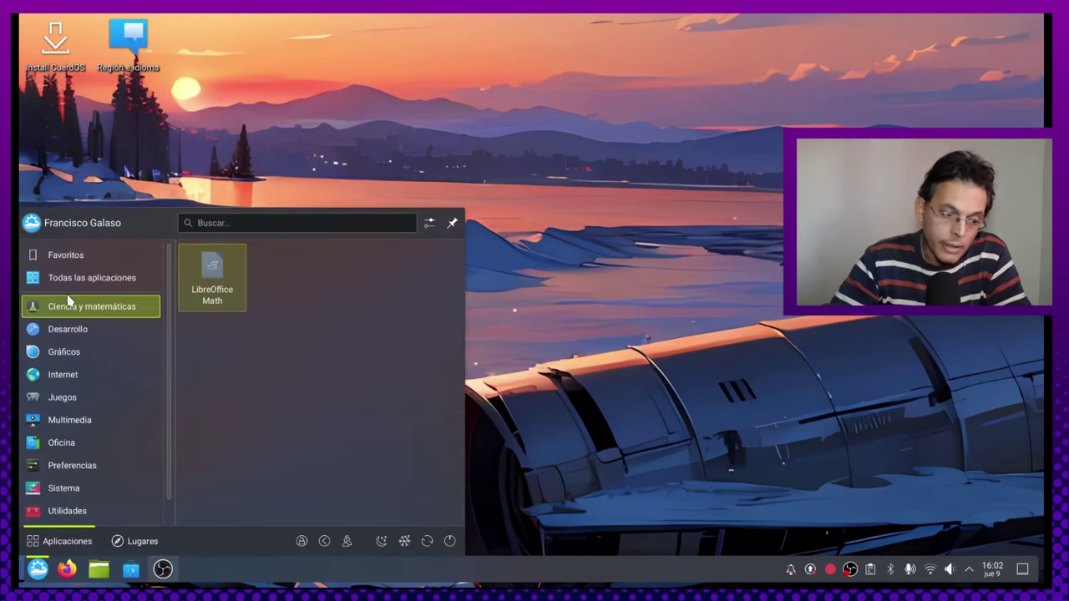
{"action": "left_click", "coordinate": [69, 419]}
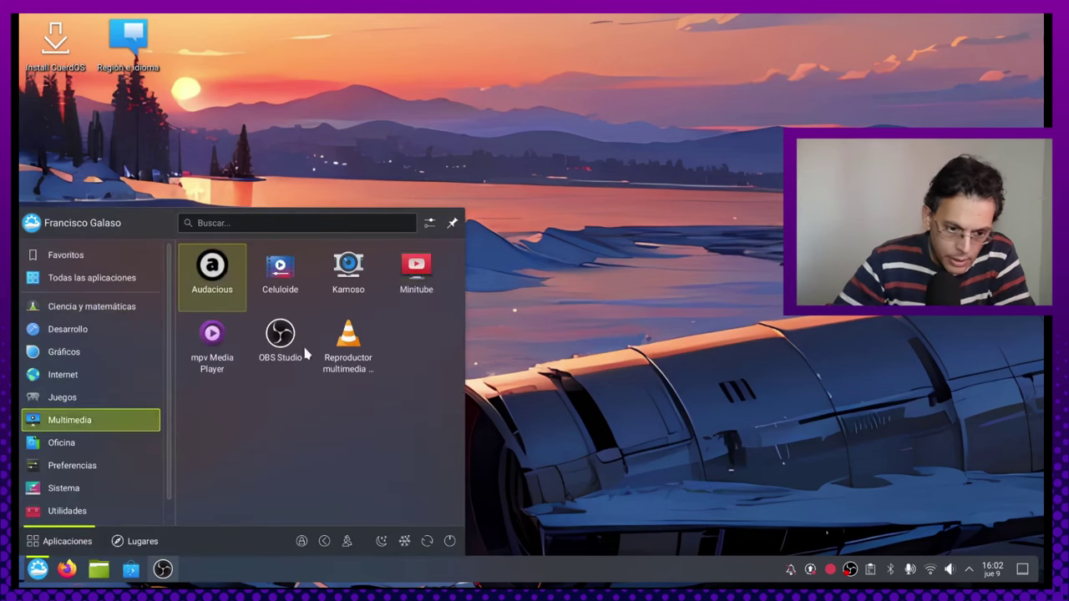
{"action": "left_click", "coordinate": [76, 513]}
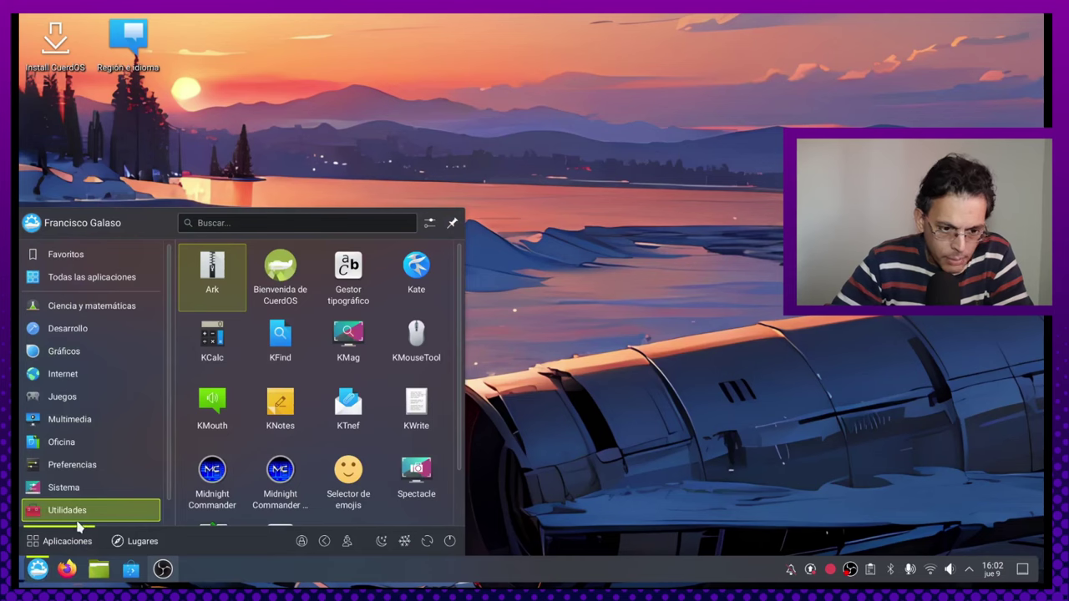
{"action": "left_click", "coordinate": [37, 568]}
- Open Preferencias del sistema and show the Acerca de este sistema page
{"action": "left_click", "coordinate": [37, 569]}
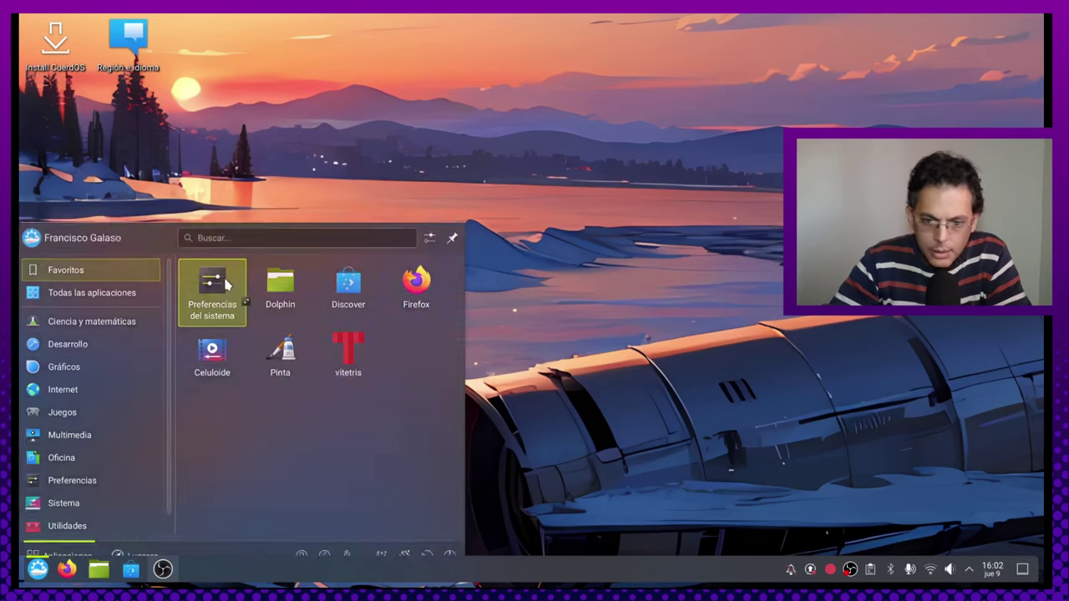
{"action": "left_click", "coordinate": [219, 277]}
{"action": "scroll", "coordinate": [56, 486], "scroll_direction": "down", "scroll_amount": 3}
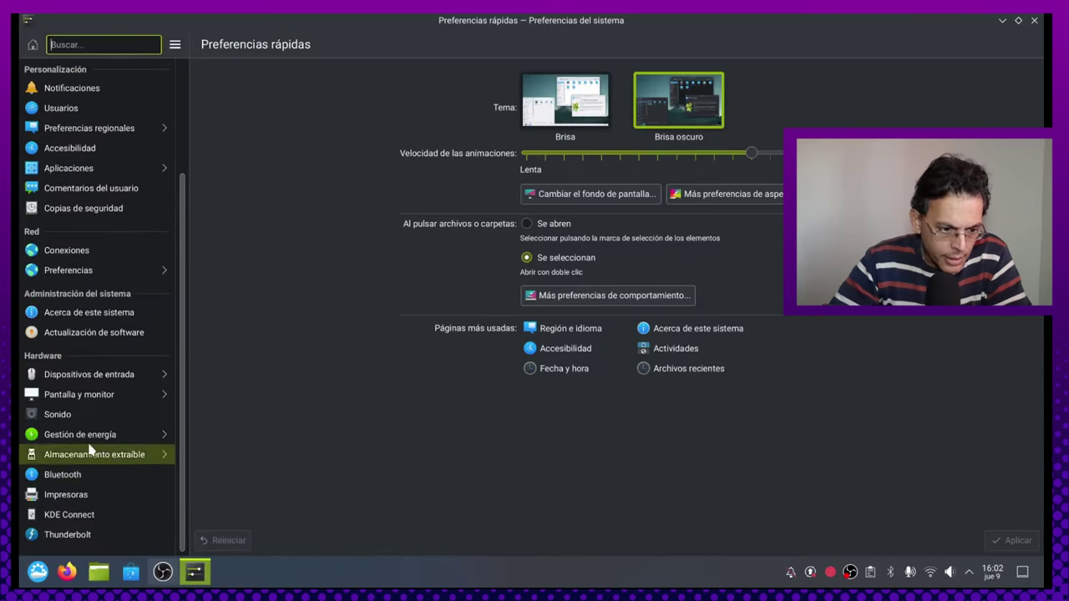
{"action": "left_click", "coordinate": [109, 313]}
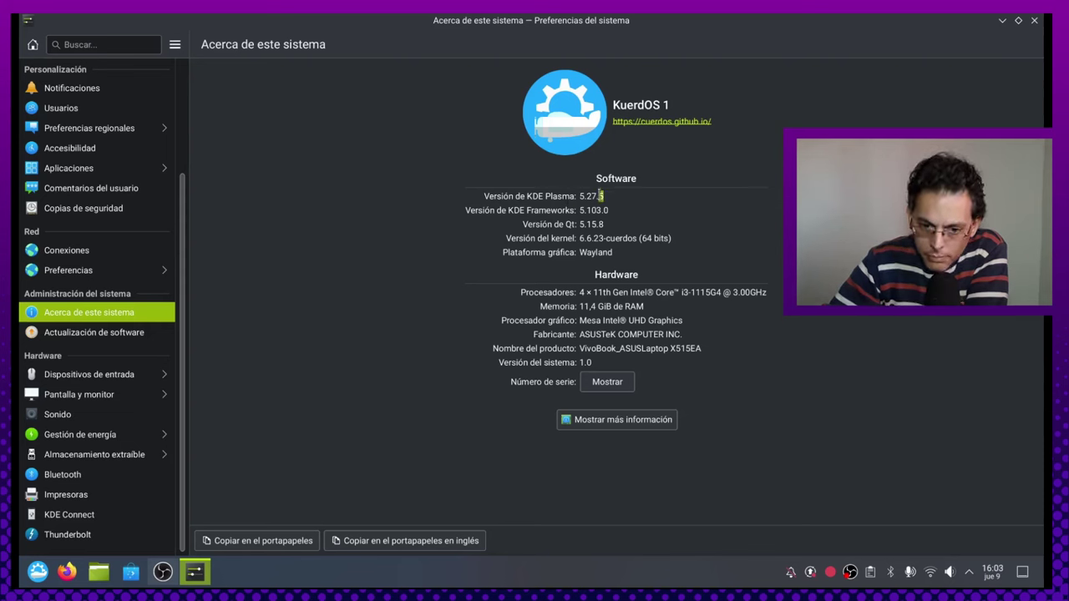
- Examine the KDE Plasma version, graphics platform and kernel version in the software information, highlighting each value
{"action": "double_click", "coordinate": [598, 196]}
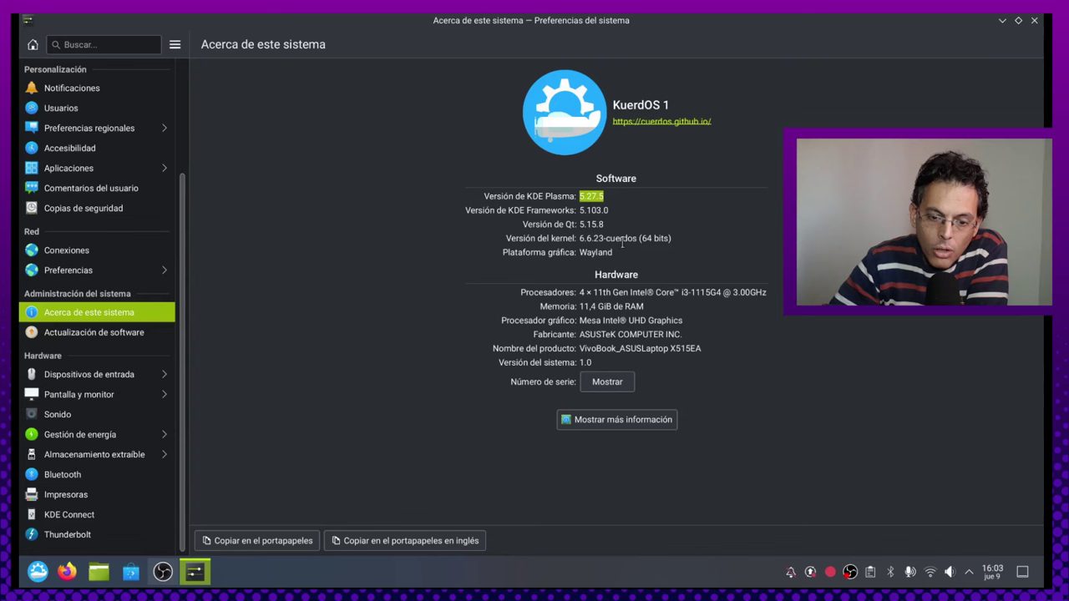
{"action": "left_click", "coordinate": [599, 226]}
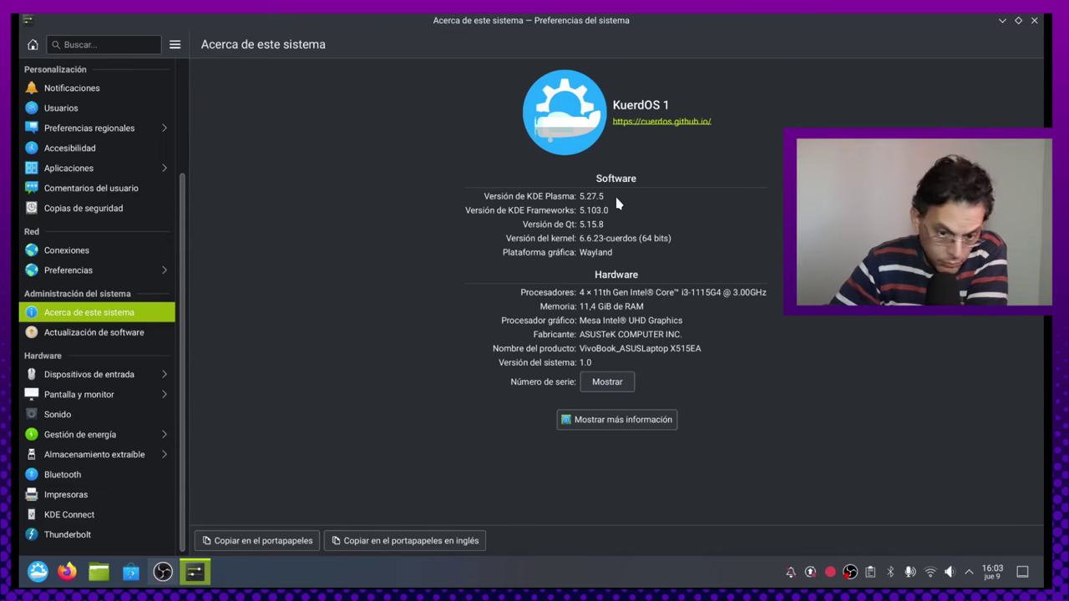
{"action": "double_click", "coordinate": [609, 253]}
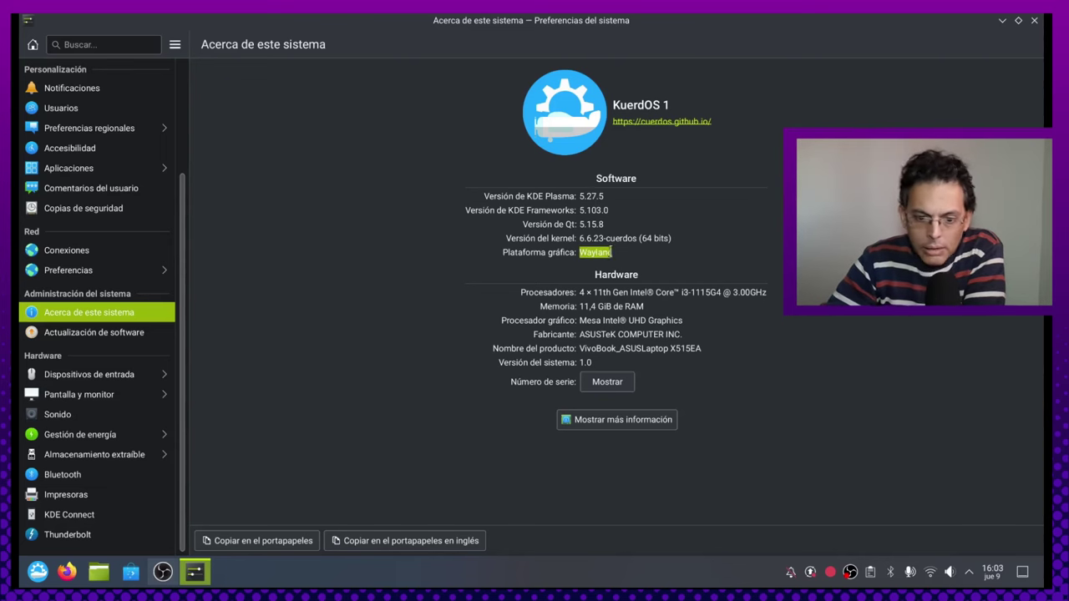
{"action": "left_click", "coordinate": [639, 239]}
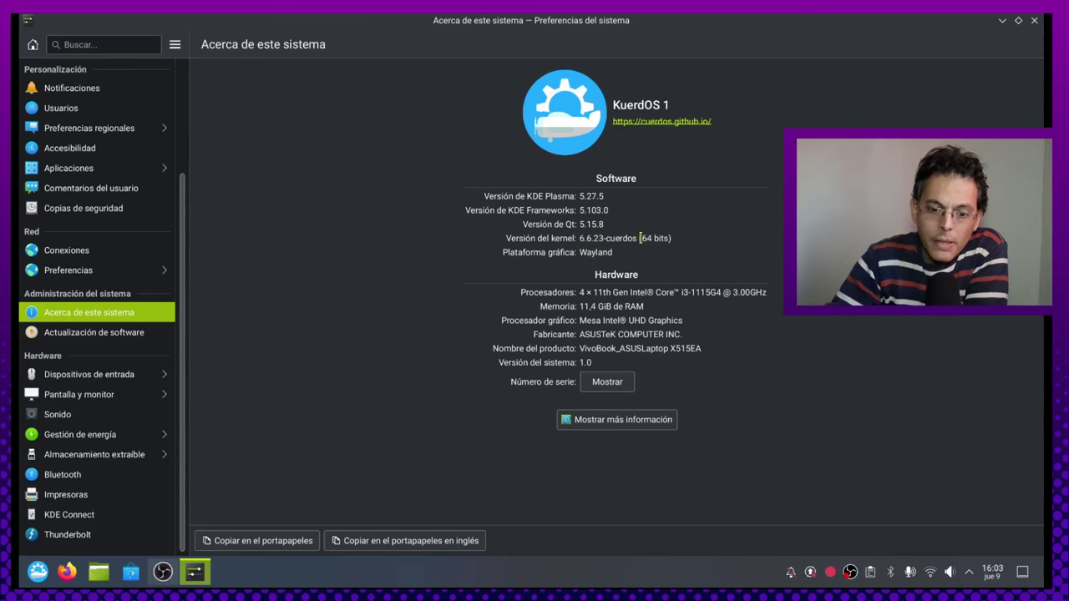
{"action": "double_click", "coordinate": [658, 236]}
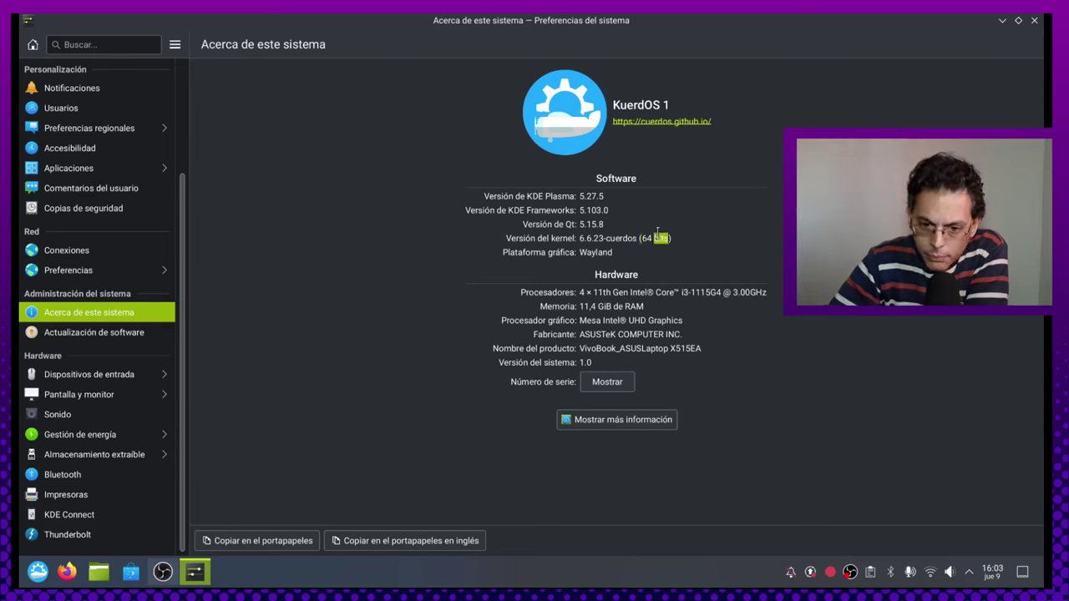
{"action": "triple_click", "coordinate": [658, 236]}
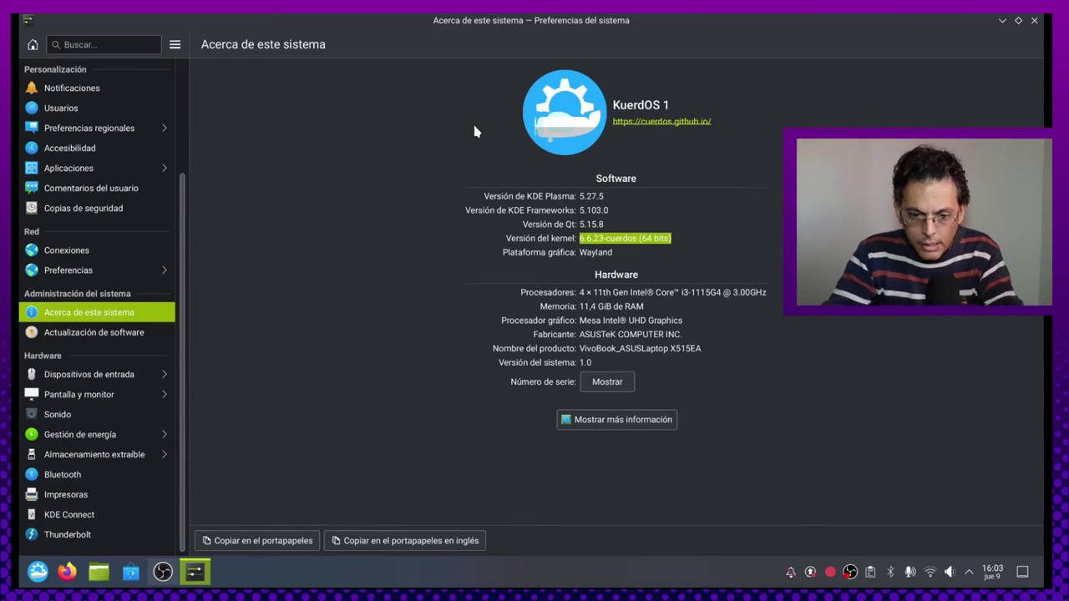
- Tile the system information window to the left half of the desktop, maximize it again and close it
{"action": "left_click", "coordinate": [1017, 19]}
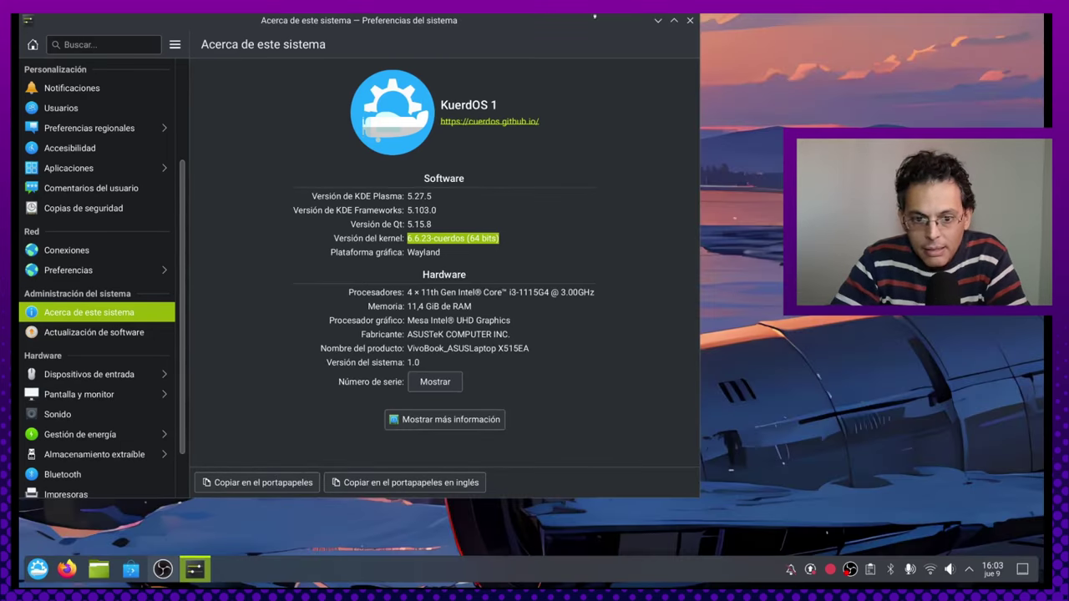
{"action": "left_click_drag", "start_coordinate": [443, 31], "coordinate": [373, 20]}
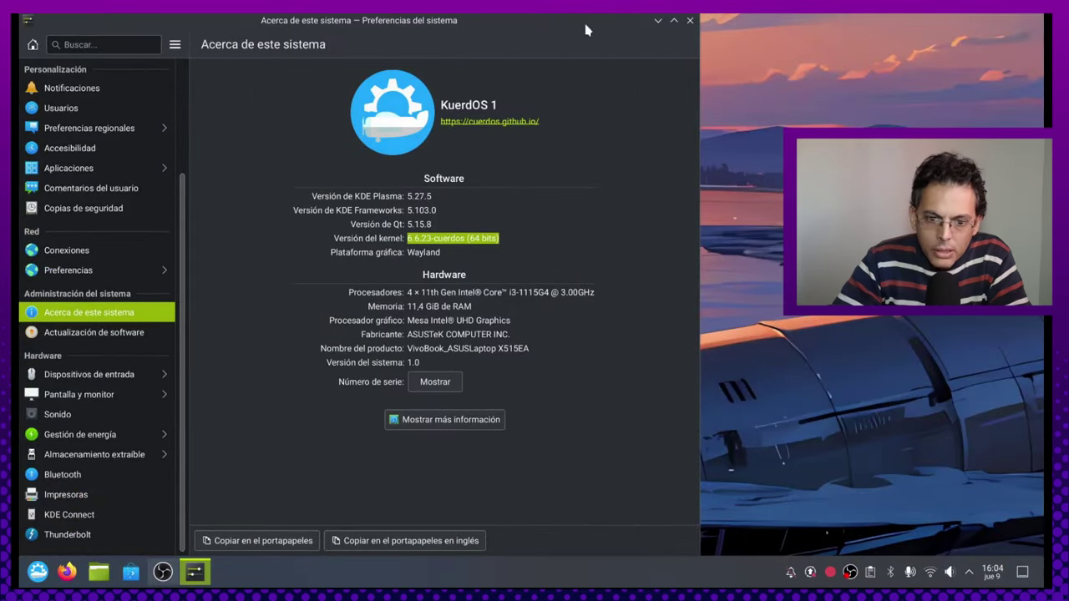
{"action": "left_click_drag", "start_coordinate": [584, 30], "coordinate": [842, 23]}
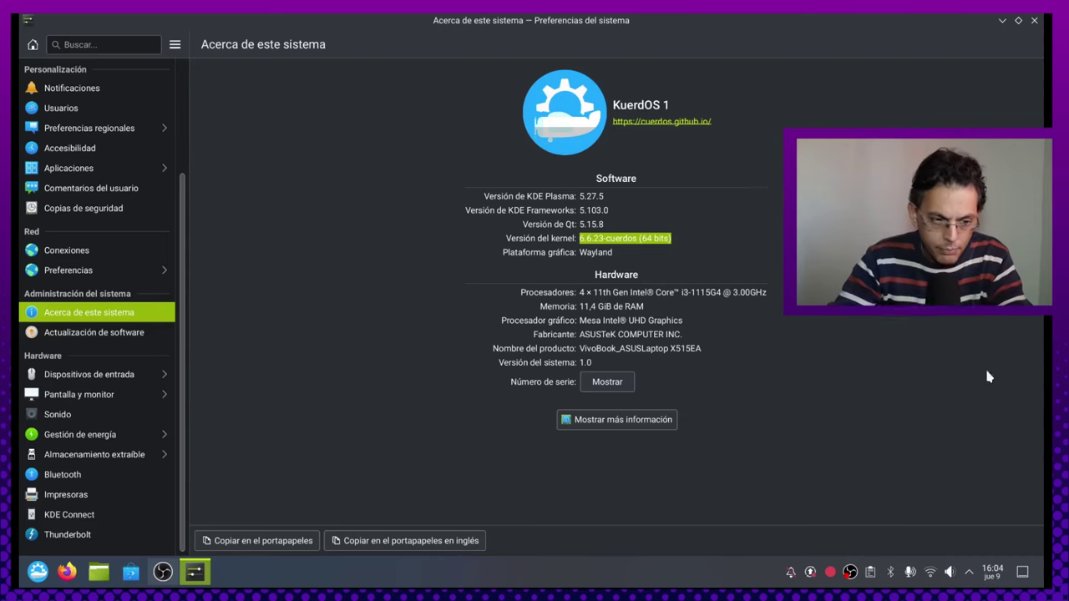
{"action": "left_click", "coordinate": [1033, 20]}
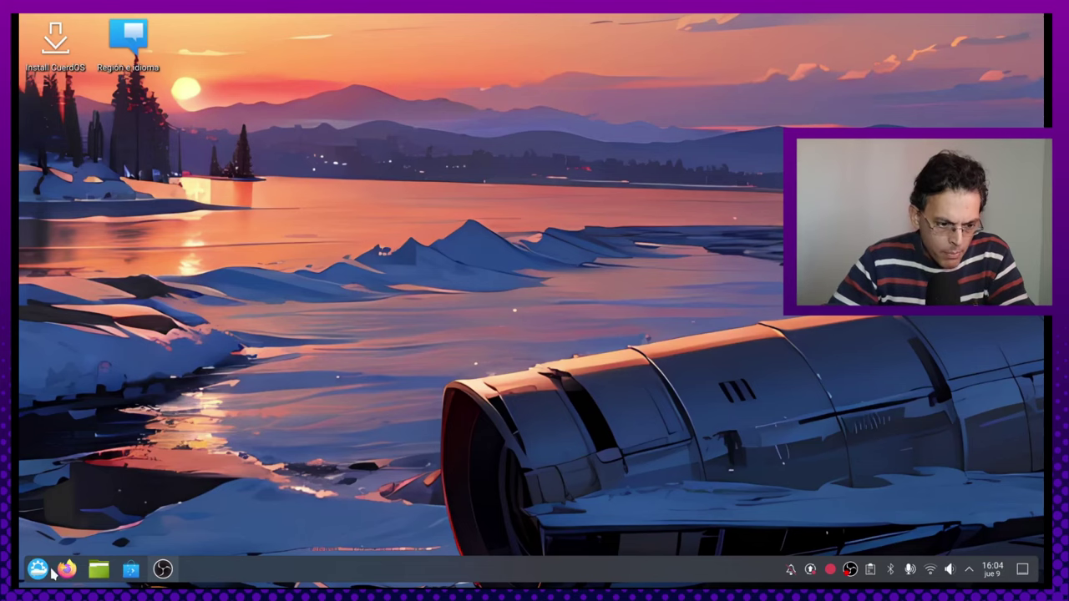
- Open Firefox in a maximized window, declining to make it the default browser
{"action": "left_click", "coordinate": [65, 570]}
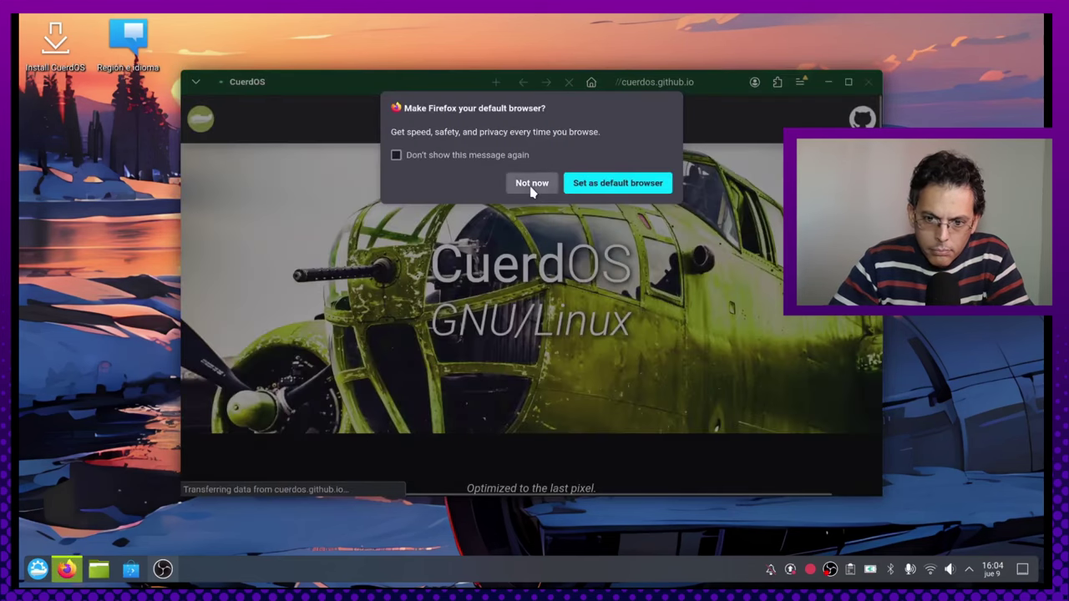
{"action": "left_click", "coordinate": [532, 183]}
{"action": "left_click", "coordinate": [848, 81]}
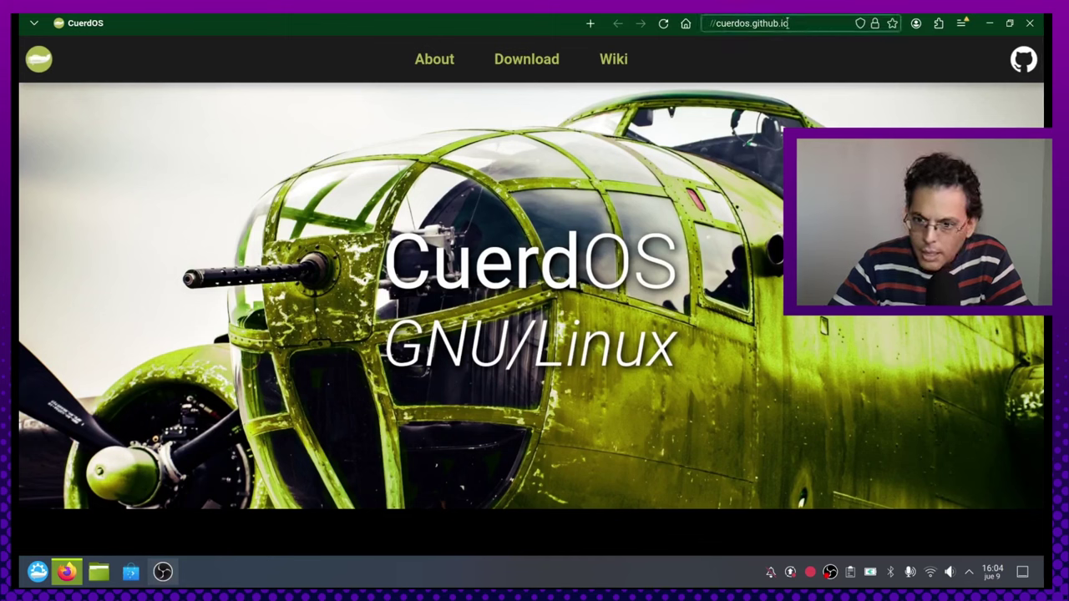
{"action": "left_click", "coordinate": [35, 24]}
{"action": "left_click", "coordinate": [35, 24]}
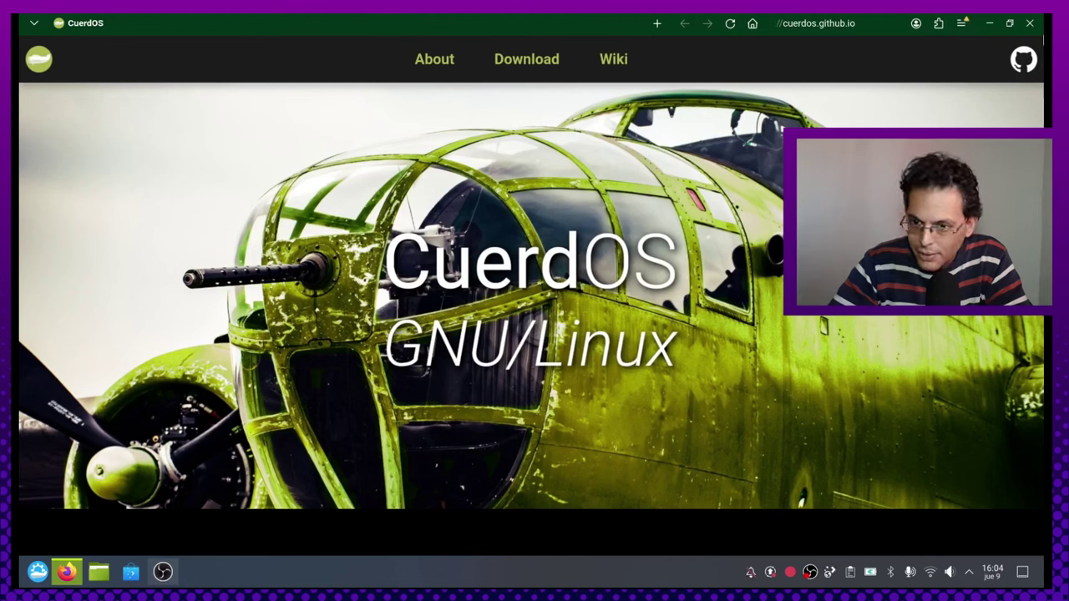
- Enable the newly added Español (ES) language add-on in Firefox and close the browser
{"action": "left_click", "coordinate": [958, 24]}
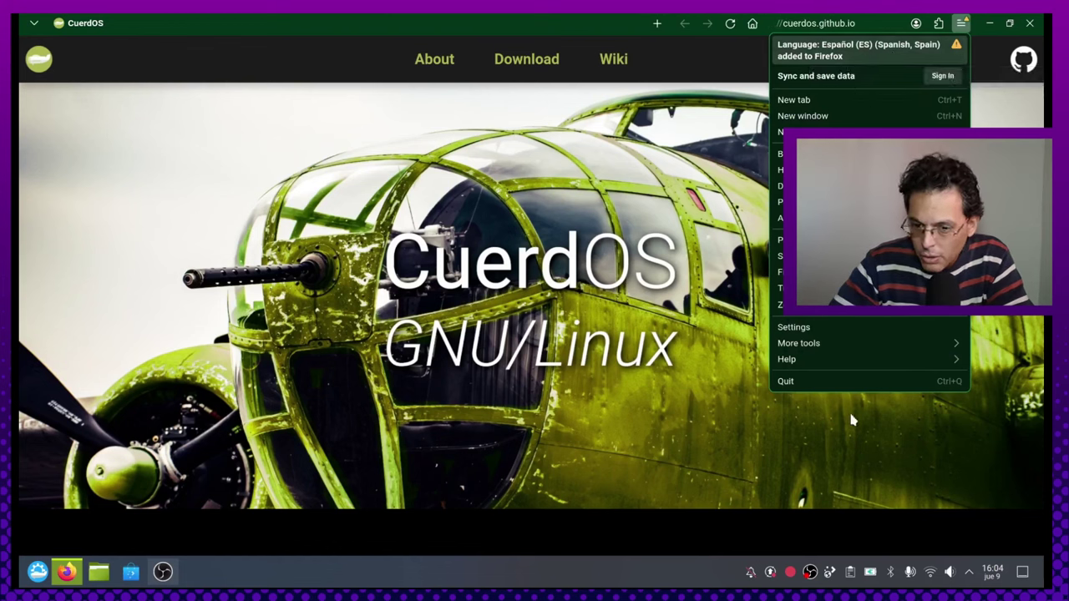
{"action": "left_click", "coordinate": [872, 51]}
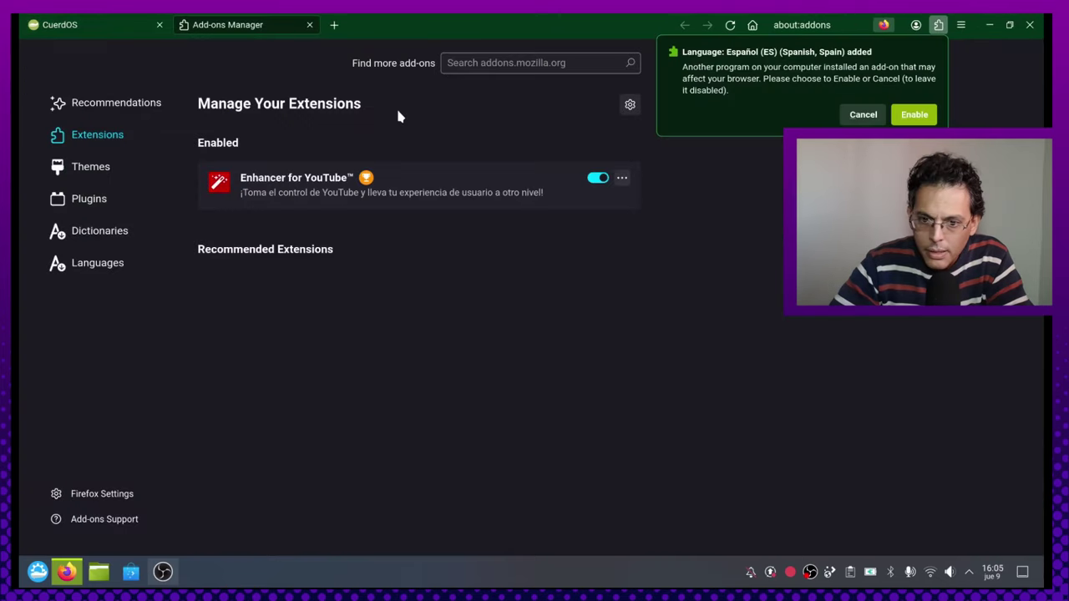
{"action": "left_click", "coordinate": [914, 114]}
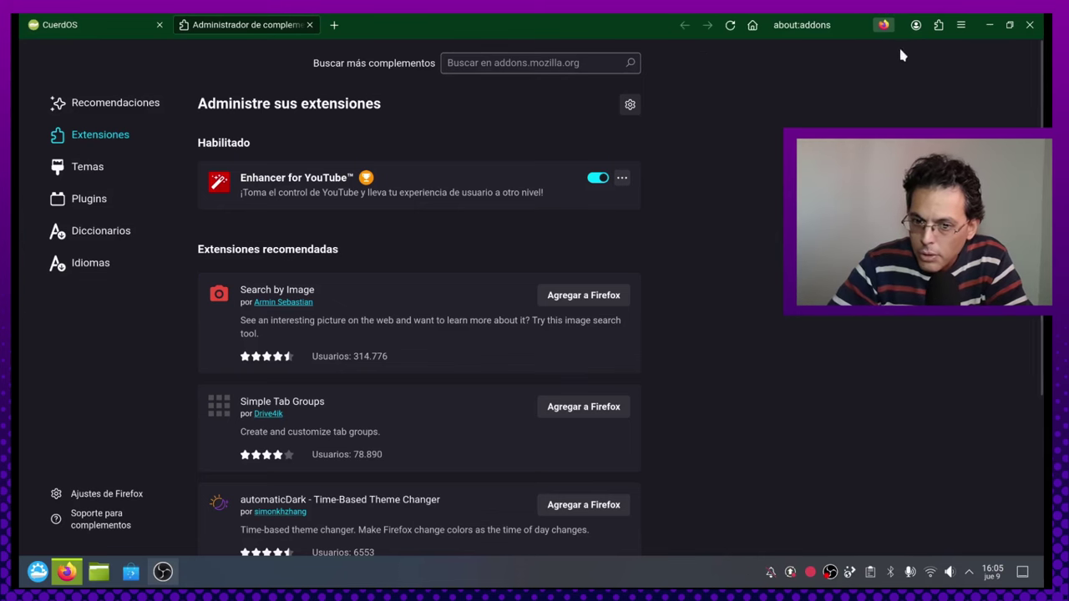
{"action": "left_click", "coordinate": [1031, 25]}
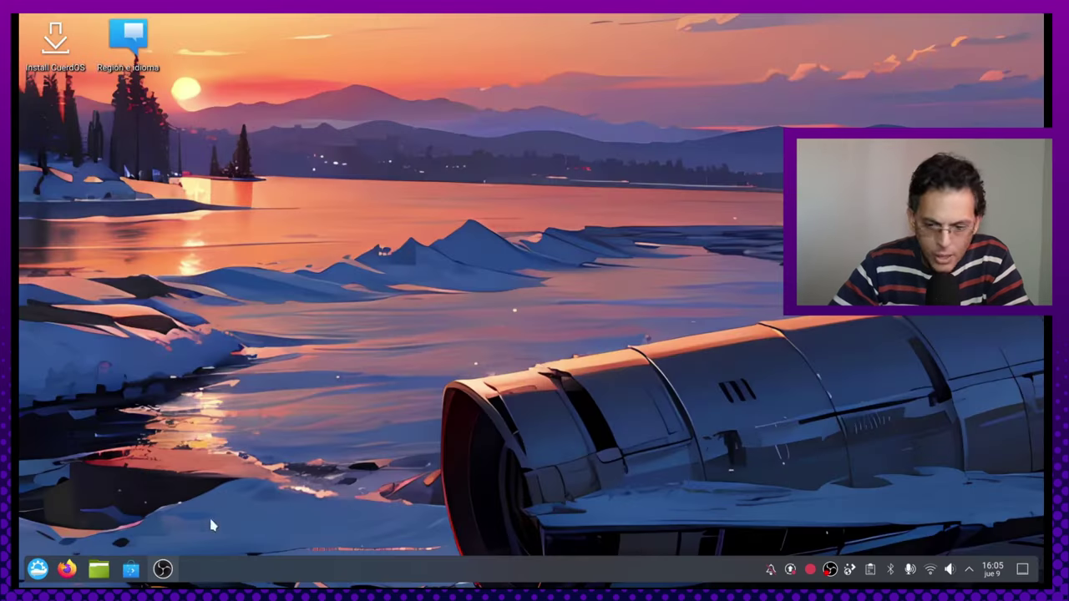
- Open Konsole, run htop, and maximize the terminal window to view the process list
{"action": "left_click", "coordinate": [39, 569]}
{"action": "type", "text": "konsole"}
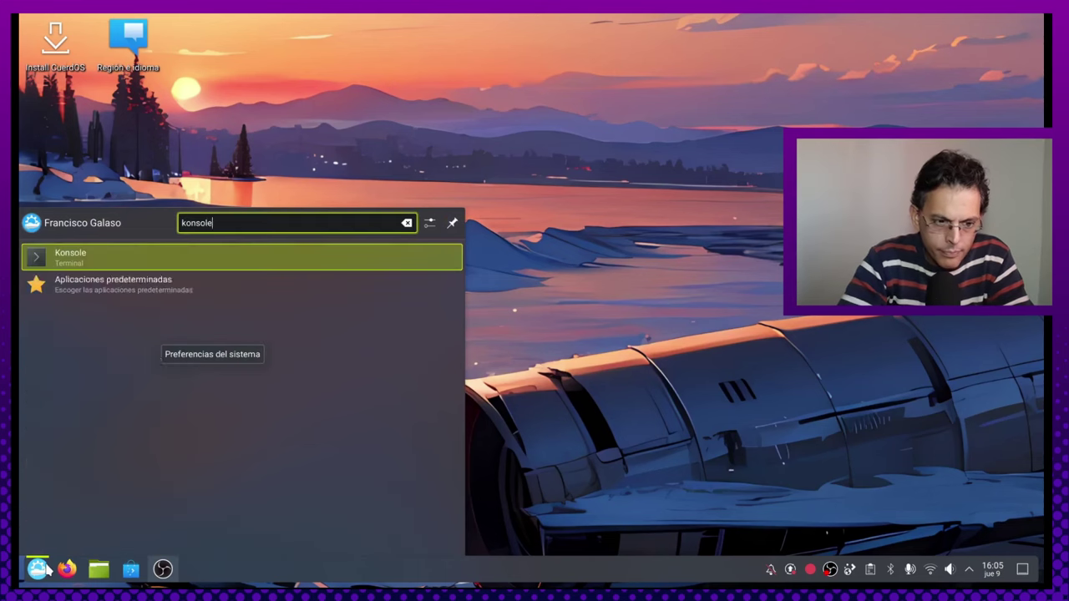
{"action": "key", "text": "Return"}
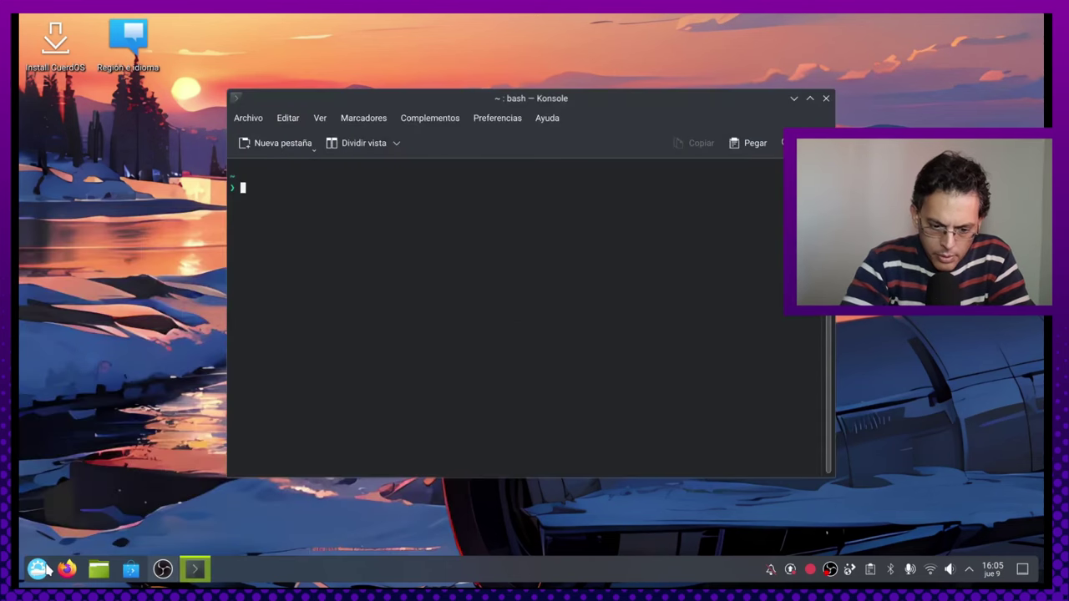
{"action": "type", "text": "htop"}
{"action": "key", "text": "Return"}
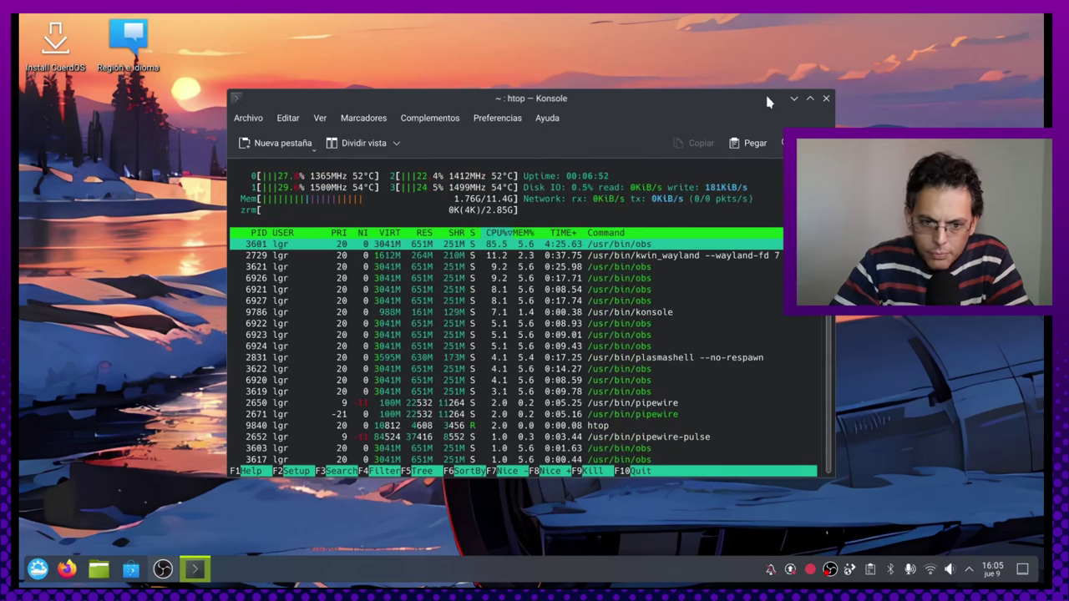
{"action": "left_click_drag", "start_coordinate": [765, 97], "coordinate": [616, 111]}
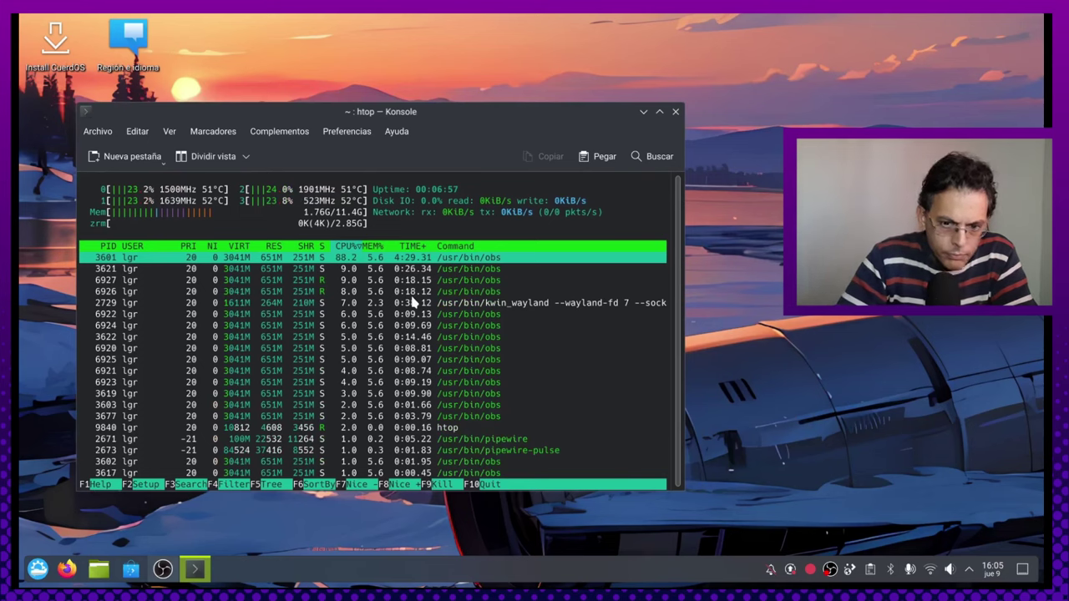
{"action": "left_click", "coordinate": [660, 111]}
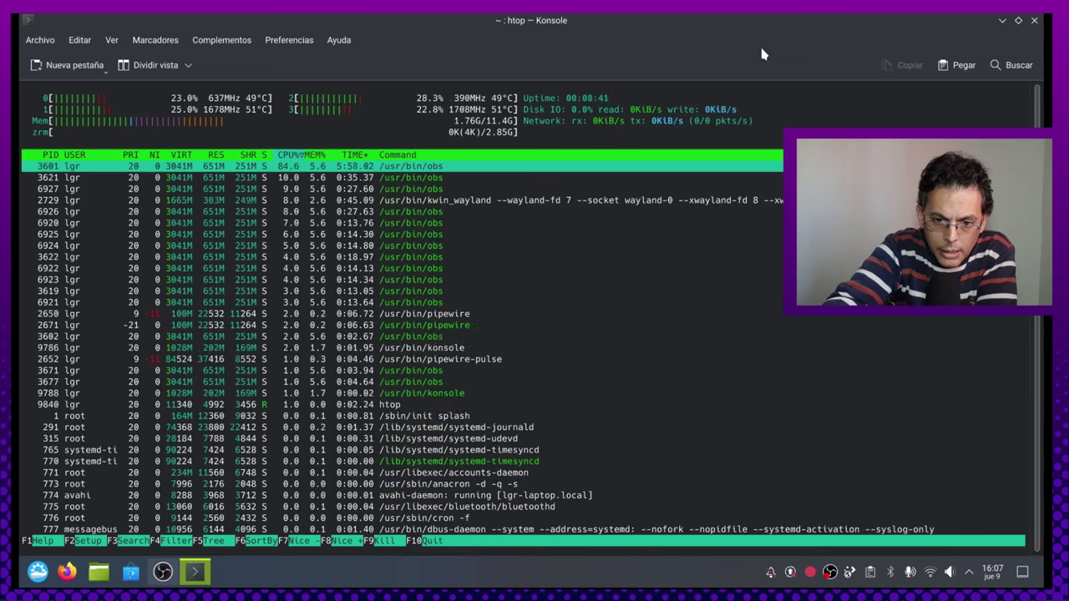
- Sort the htop processes by memory usage in both directions, restore the CPU sorting, and close the terminal window despite the running process
{"action": "left_click", "coordinate": [322, 155]}
{"action": "left_click", "coordinate": [324, 156]}
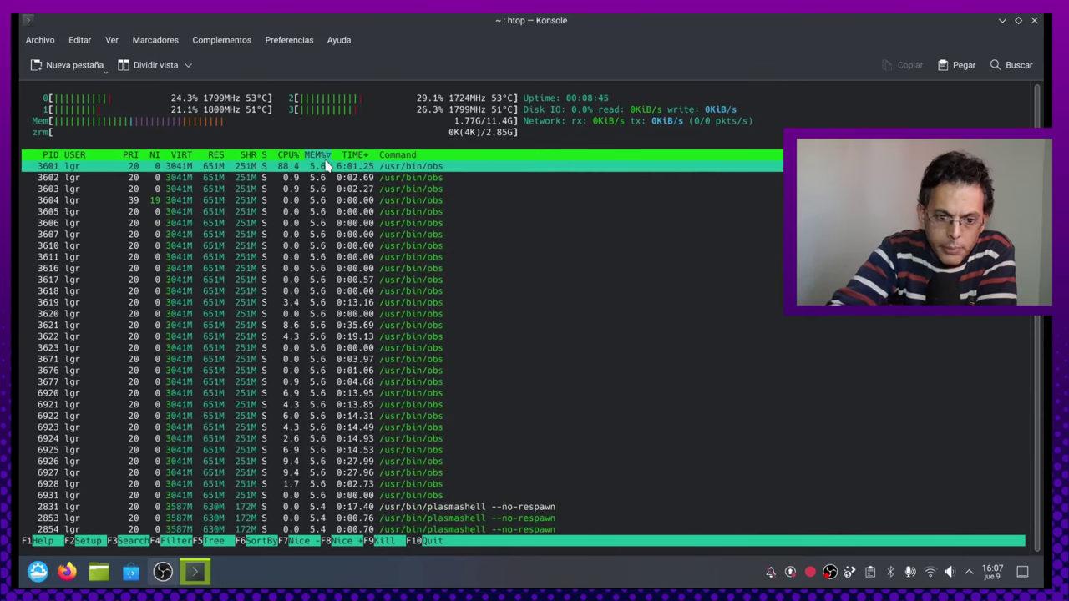
{"action": "left_click", "coordinate": [318, 156]}
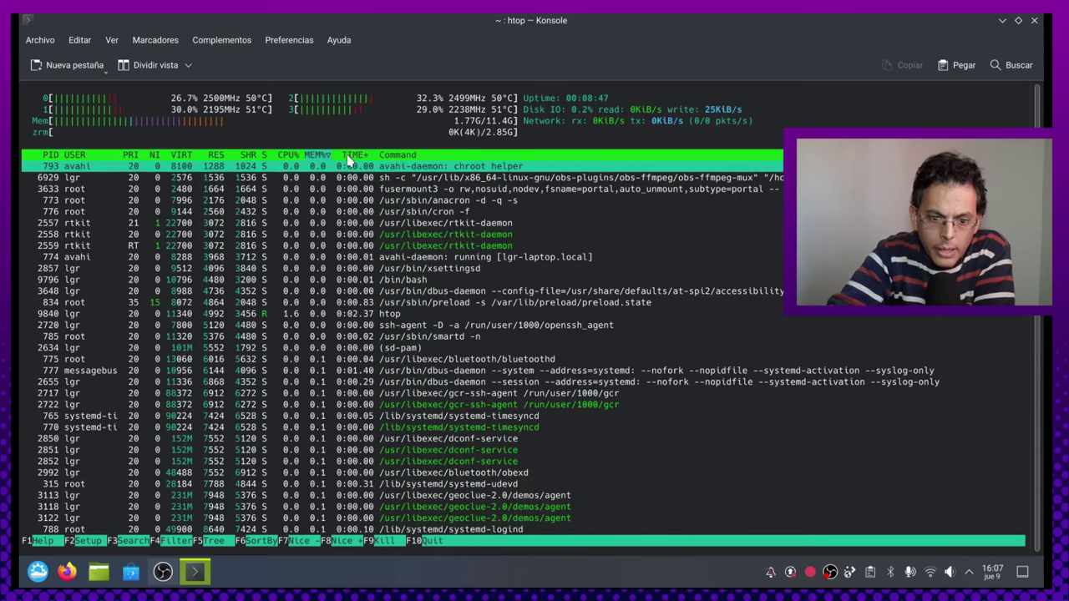
{"action": "left_click", "coordinate": [311, 156]}
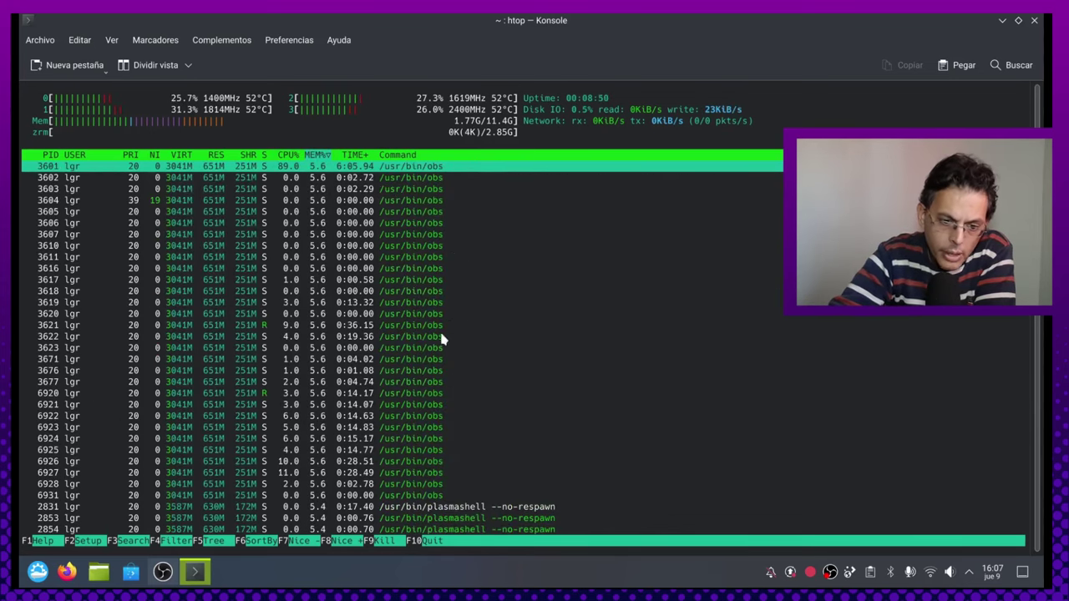
{"action": "left_click", "coordinate": [288, 155]}
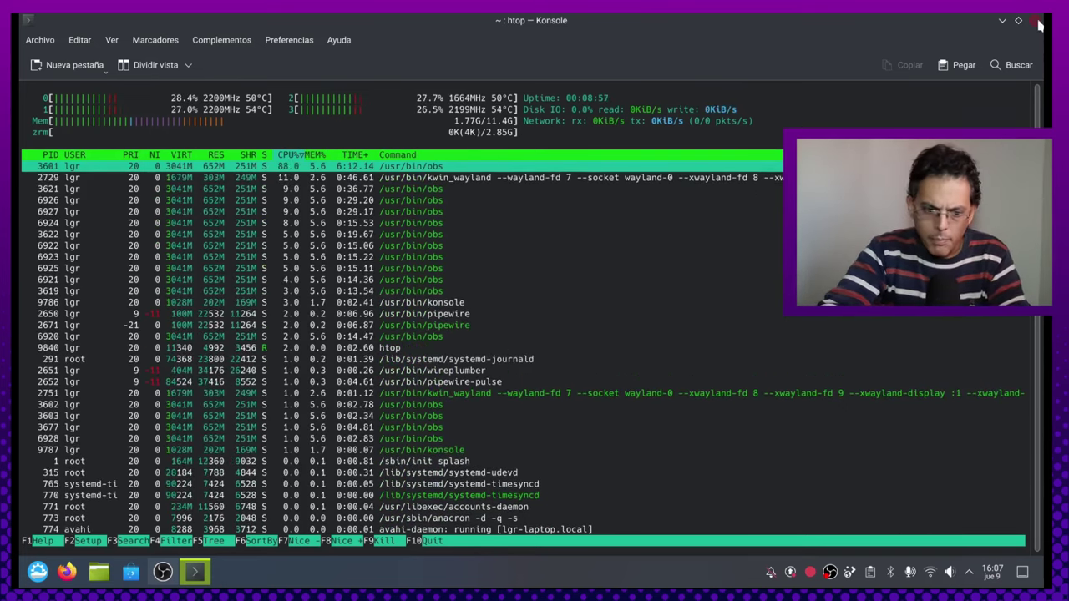
{"action": "left_click", "coordinate": [1034, 20]}
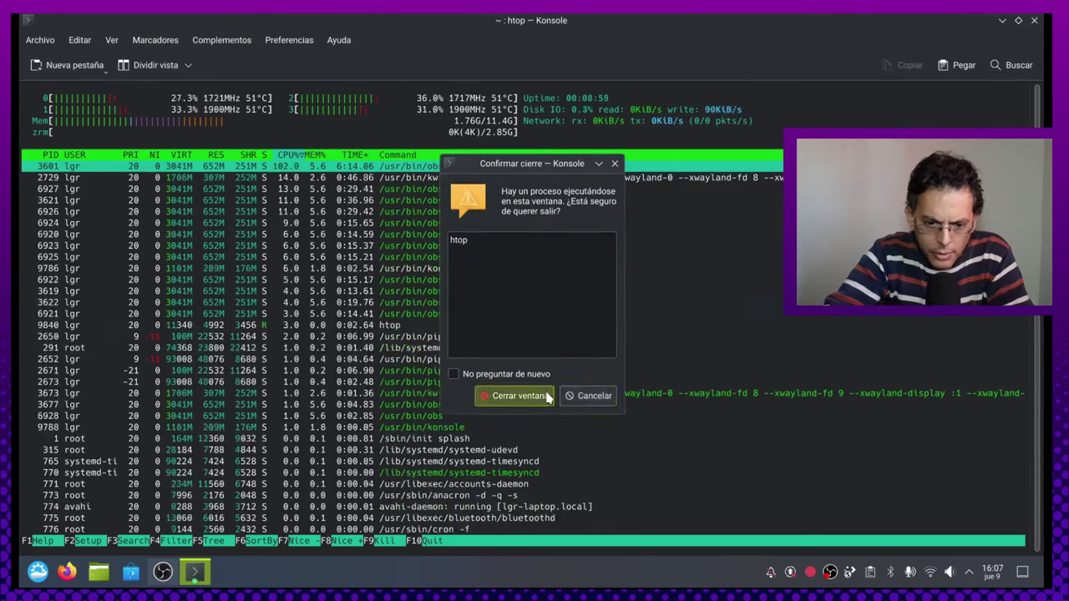
{"action": "left_click", "coordinate": [514, 396]}
- Open Konsole again, run neofetch to show the system summary, and check the memory figures
{"action": "key", "text": "super"}
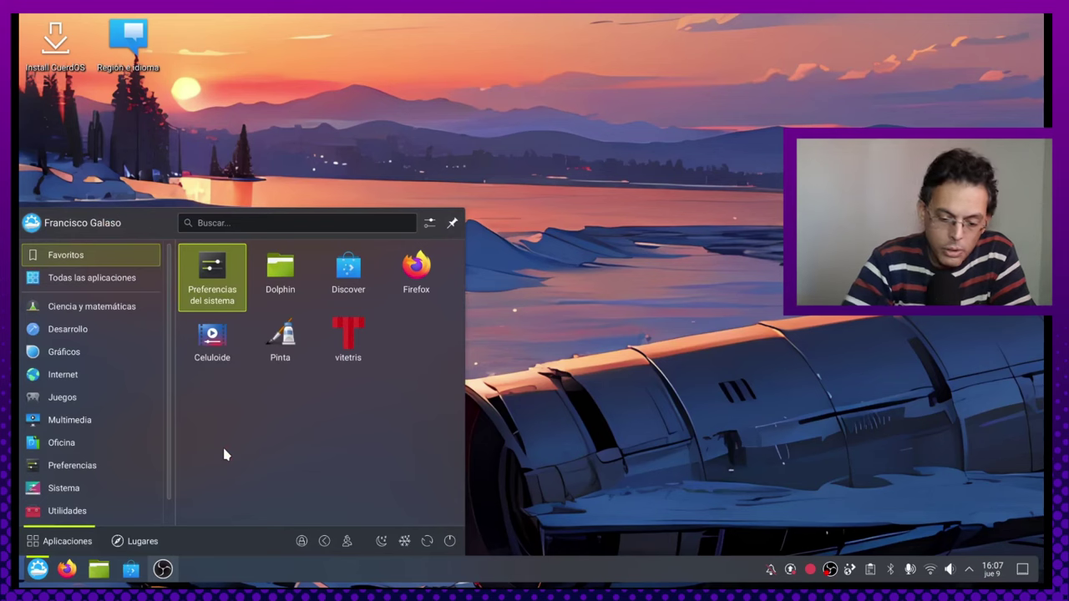
{"action": "type", "text": "konsole"}
{"action": "key", "text": "Return"}
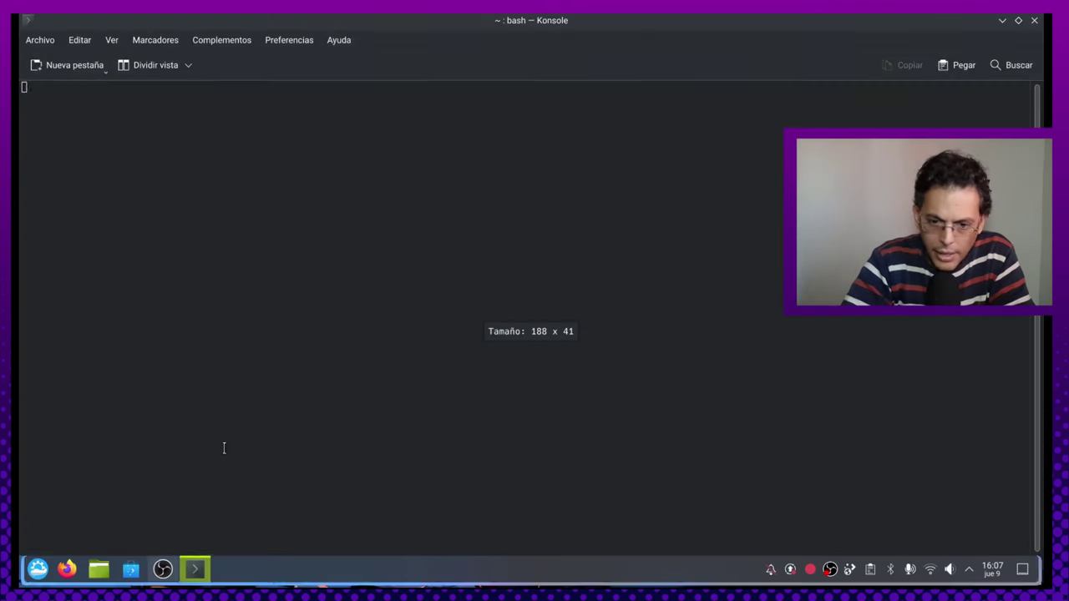
{"action": "type", "text": "neofetch"}
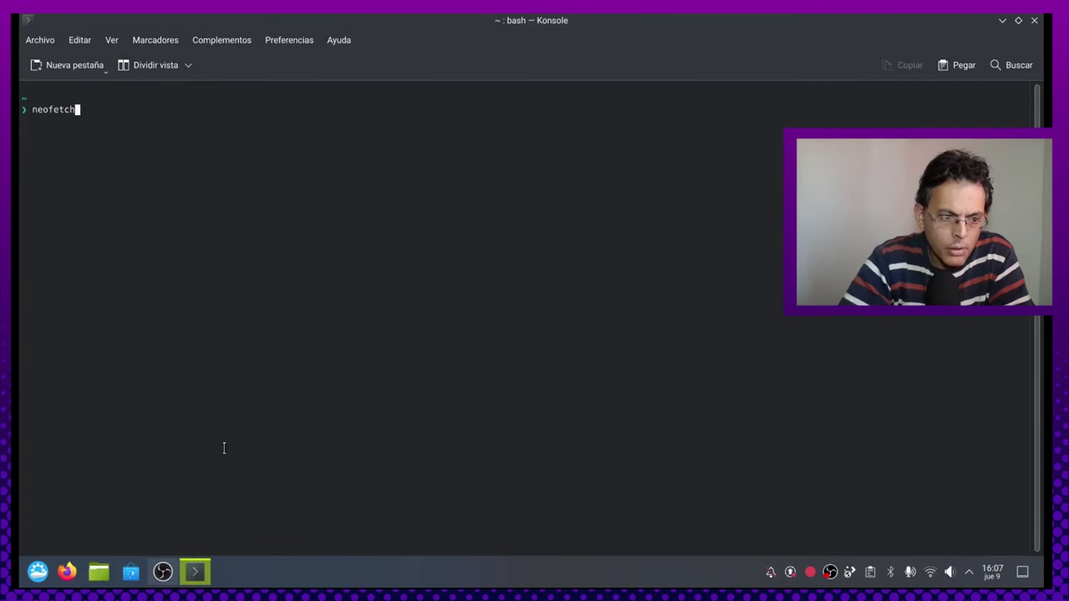
{"action": "key", "text": "Return"}
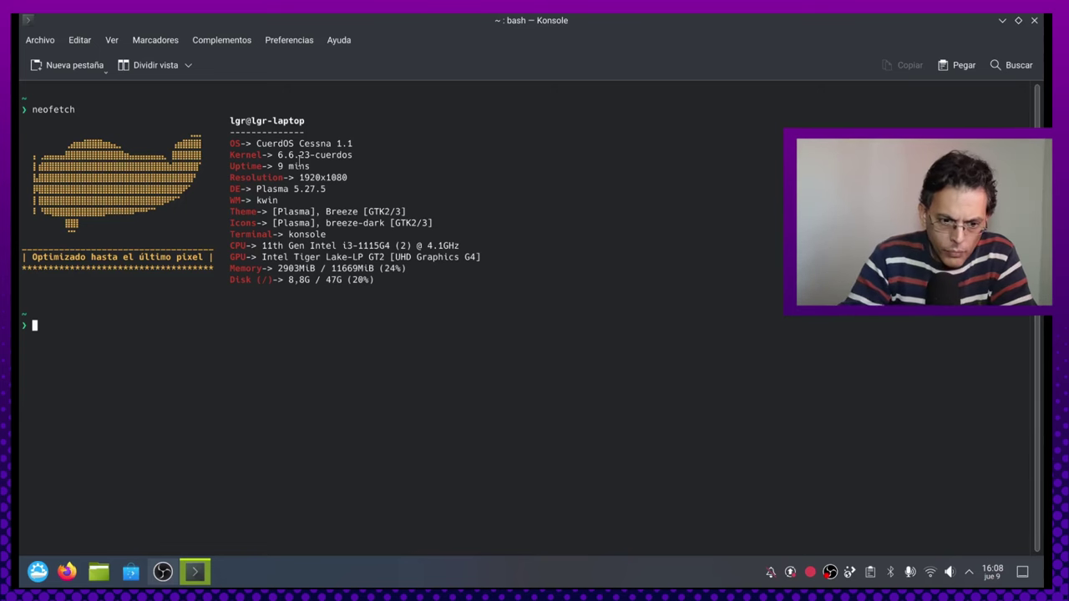
{"action": "double_click", "coordinate": [281, 268]}
{"action": "left_click", "coordinate": [311, 268]}
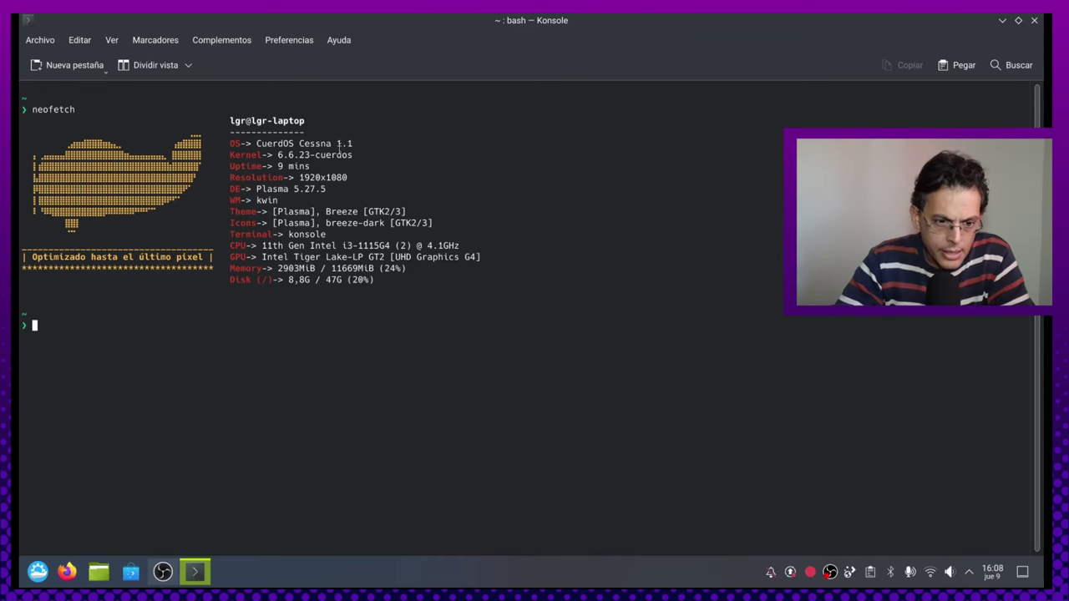
- Run htop to compare its memory usage with the neofetch summary, then quit it and close the terminal
{"action": "type", "text": "htop"}
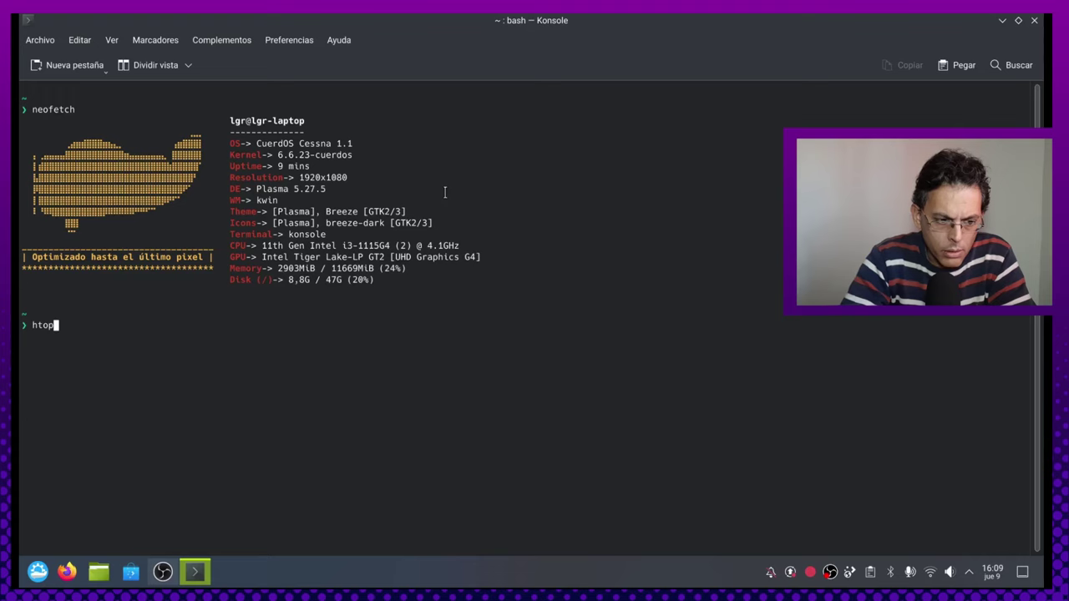
{"action": "key", "text": "Return"}
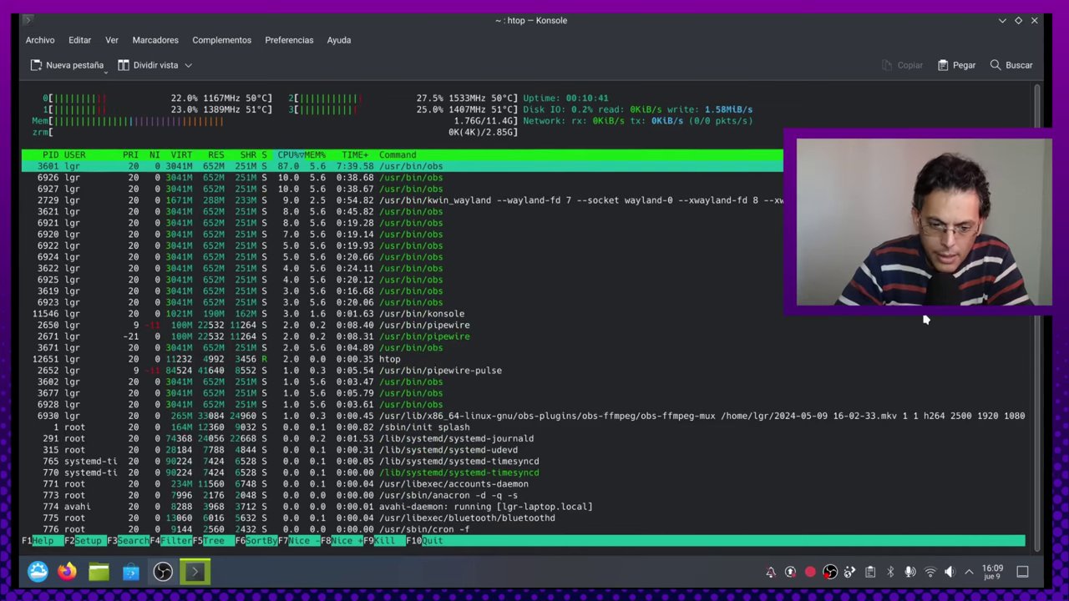
{"action": "key", "text": "q"}
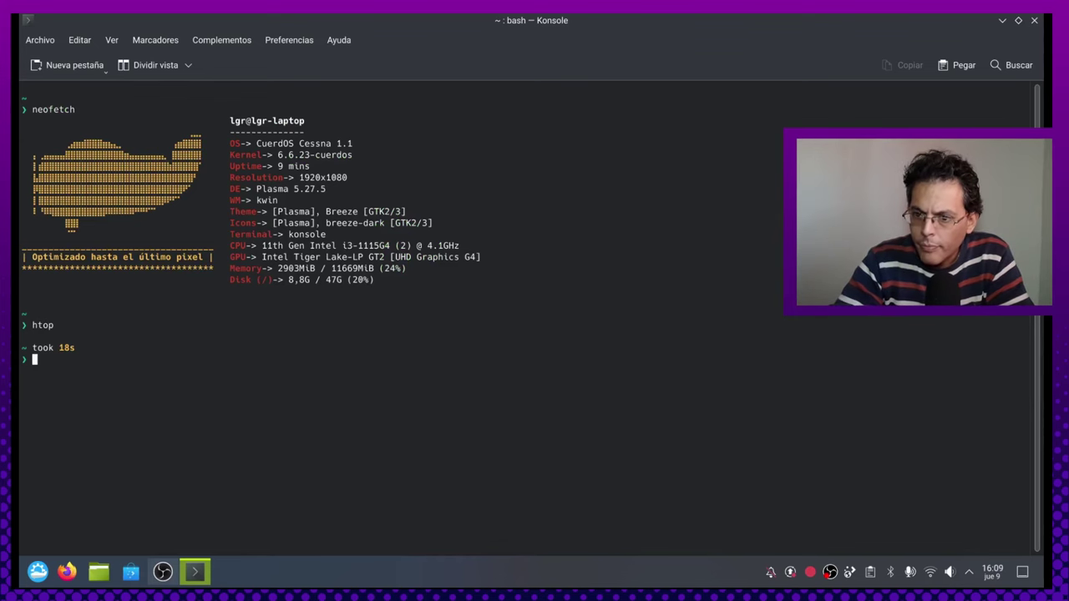
{"action": "left_click", "coordinate": [1034, 20]}
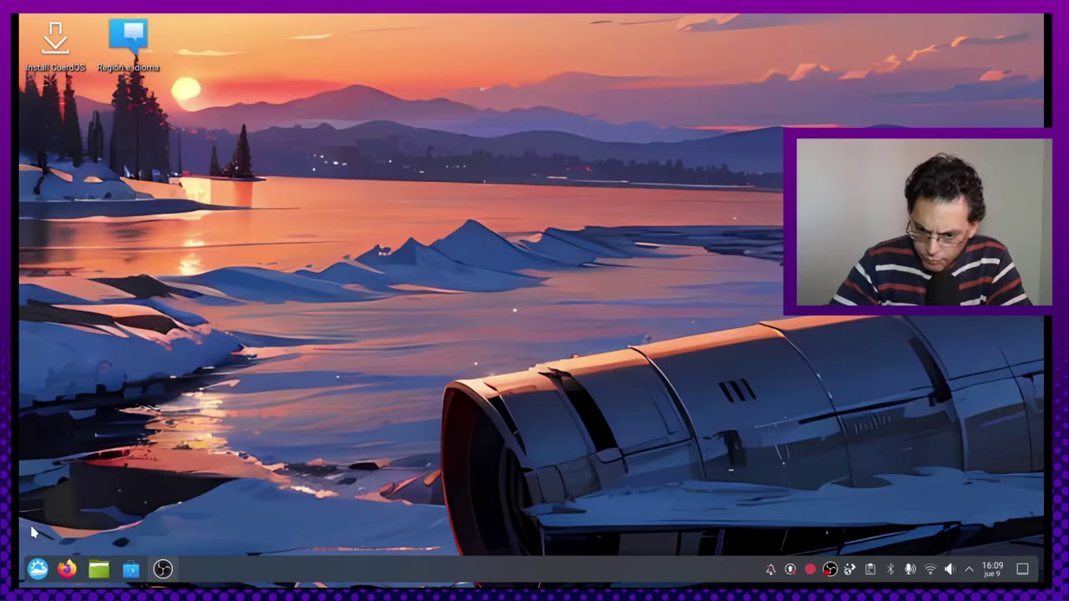
- Browse the installed applications in the Ciencia y matemáticas, Desarrollo, Gráficos, Internet, Juegos and Multimedia categories of the application launcher
{"action": "left_click", "coordinate": [44, 570]}
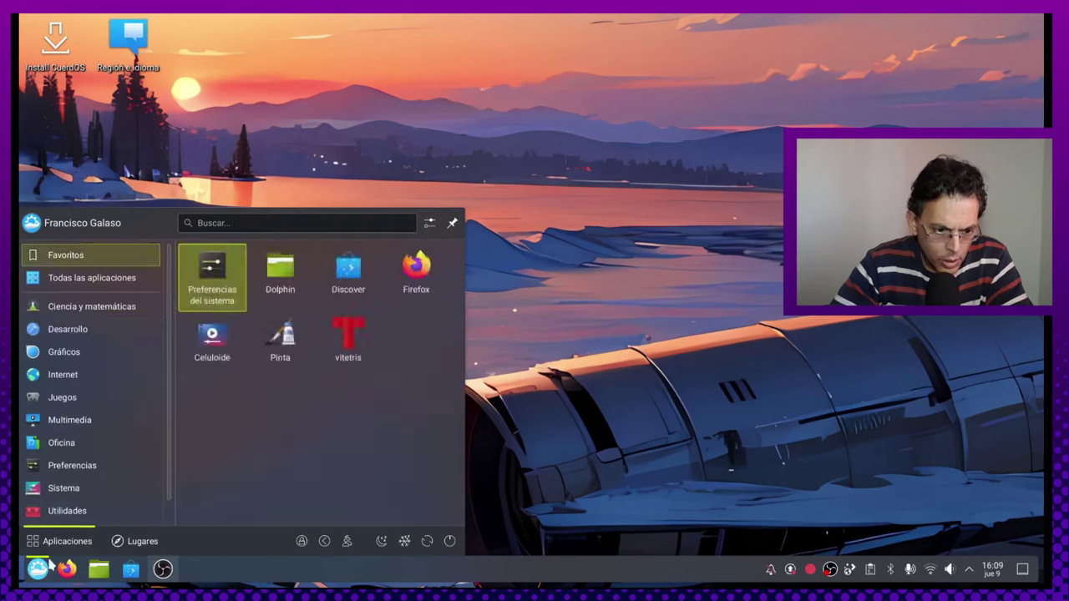
{"action": "mouse_move", "coordinate": [88, 309]}
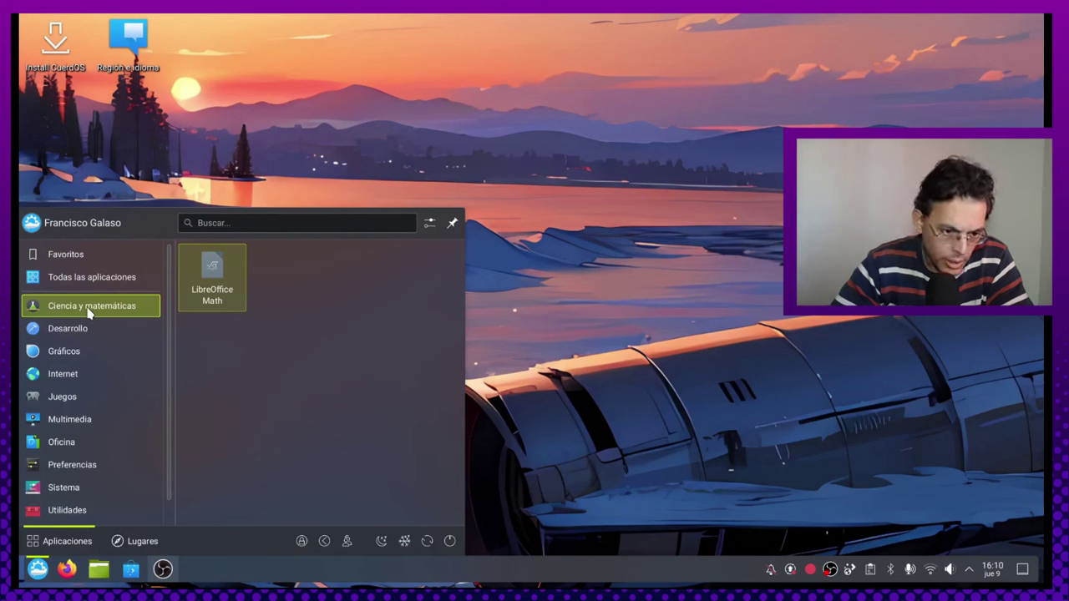
{"action": "mouse_move", "coordinate": [85, 331]}
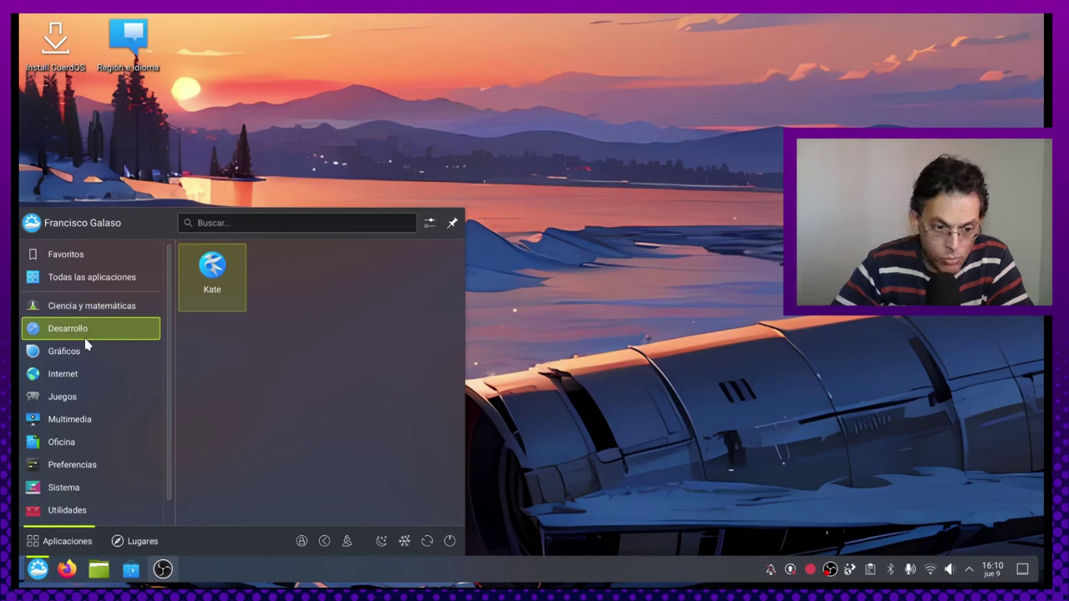
{"action": "mouse_move", "coordinate": [61, 356]}
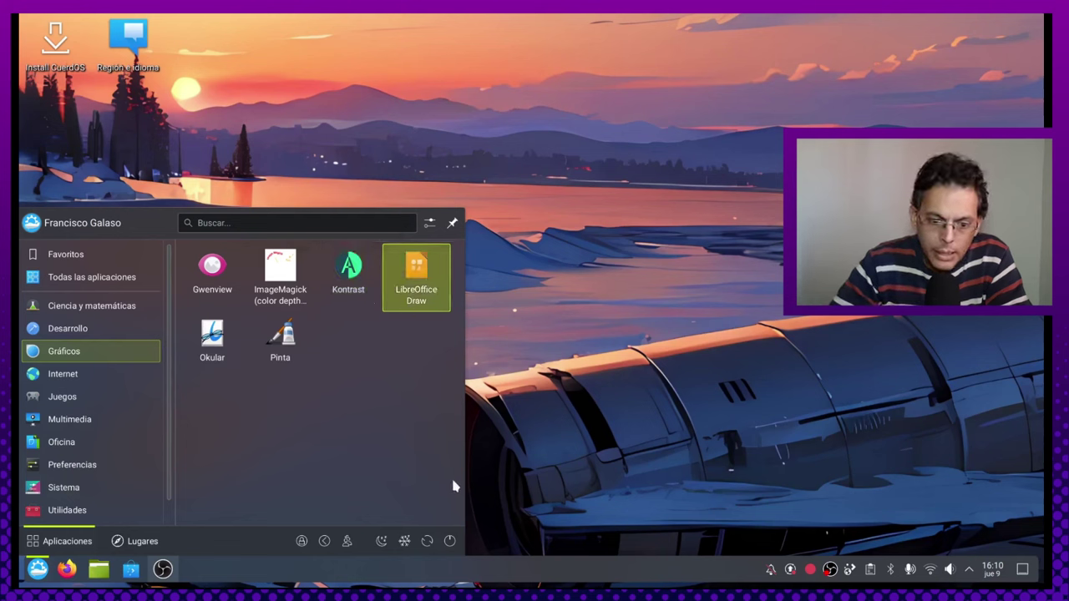
{"action": "mouse_move", "coordinate": [102, 373]}
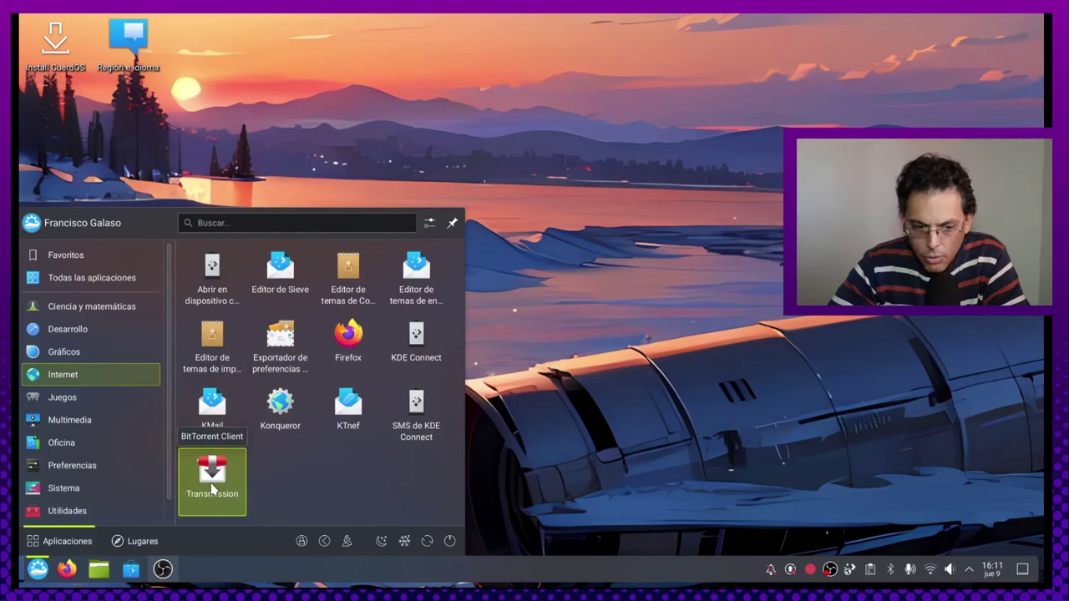
{"action": "mouse_move", "coordinate": [90, 401]}
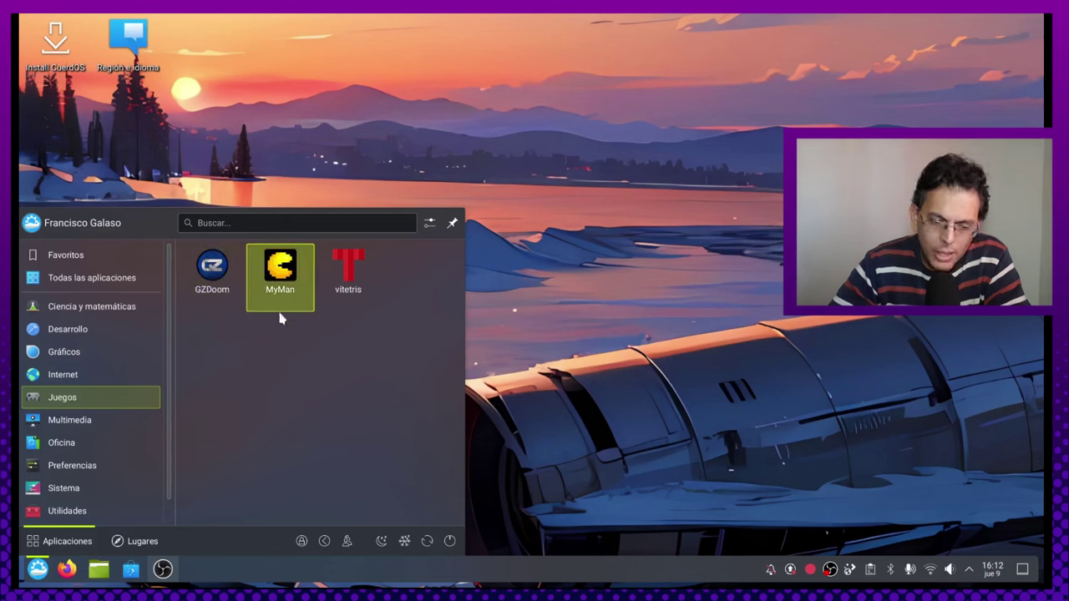
{"action": "left_click", "coordinate": [106, 422]}
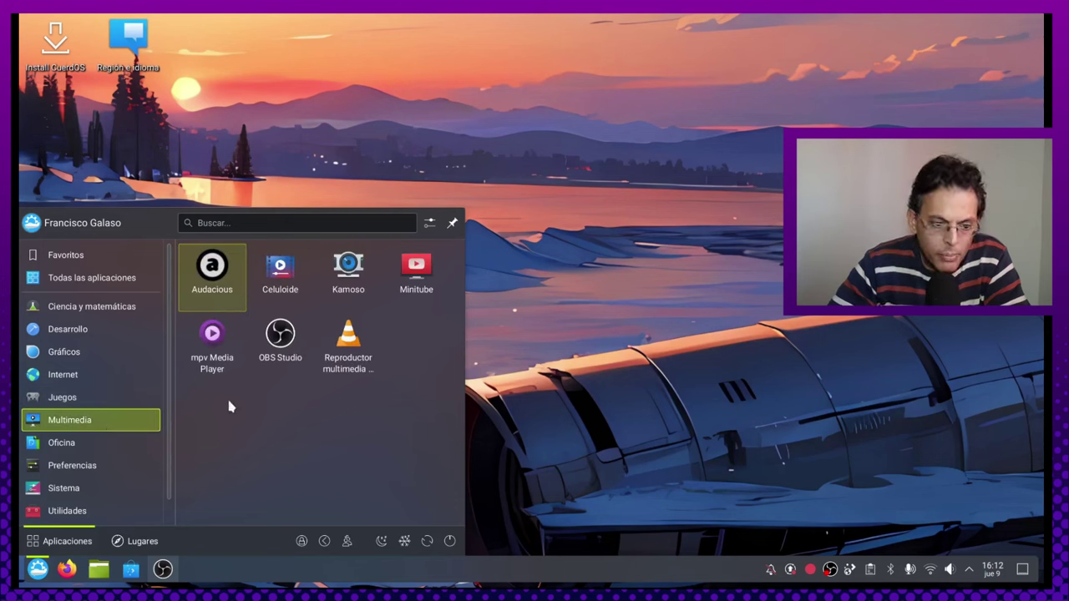
- Launch Audacious, move its skinned player window around the desktop, and close it
{"action": "left_click", "coordinate": [226, 298]}
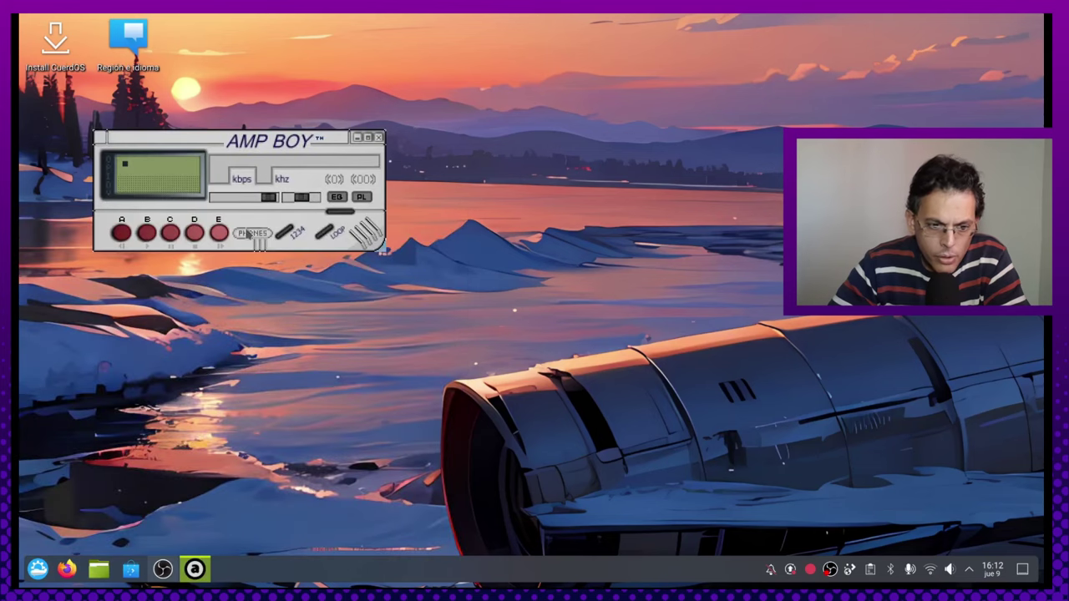
{"action": "left_click_drag", "start_coordinate": [321, 142], "coordinate": [591, 171]}
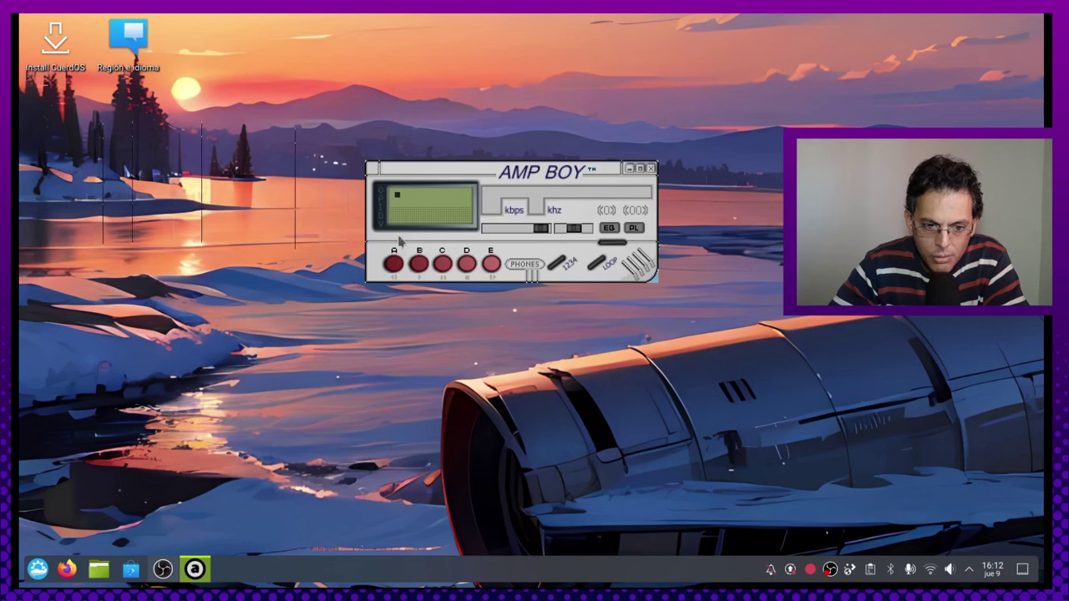
{"action": "left_click_drag", "start_coordinate": [515, 174], "coordinate": [822, 110]}
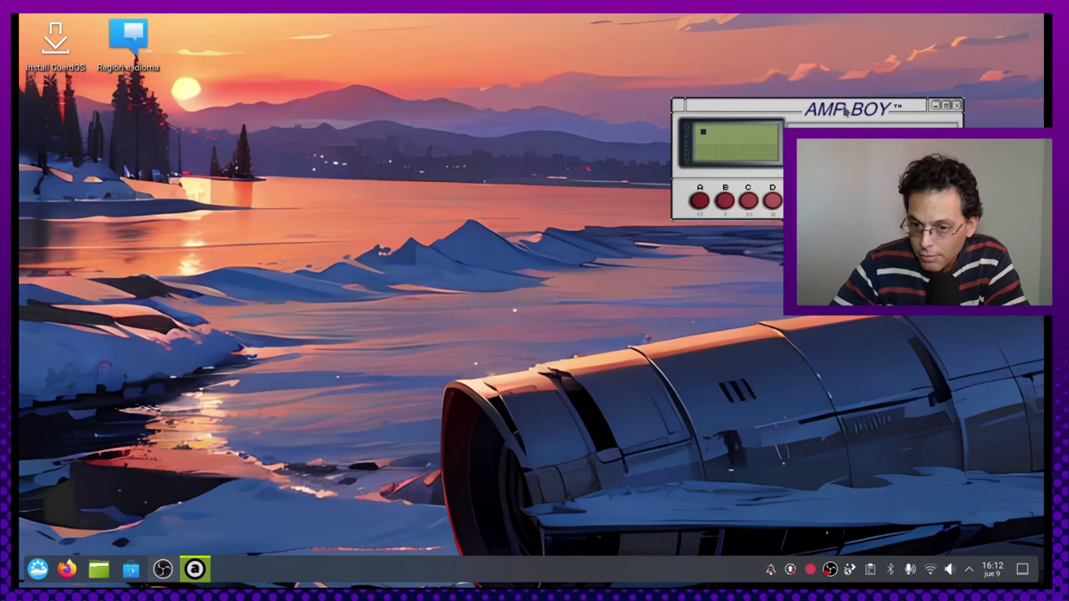
{"action": "left_click_drag", "start_coordinate": [845, 111], "coordinate": [574, 273]}
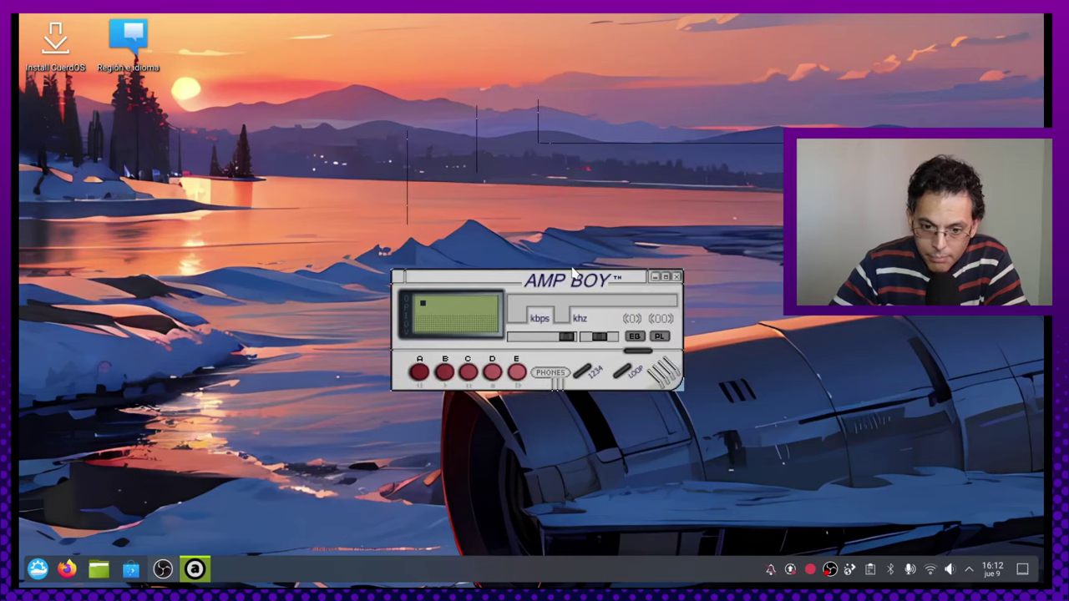
{"action": "left_click", "coordinate": [676, 277]}
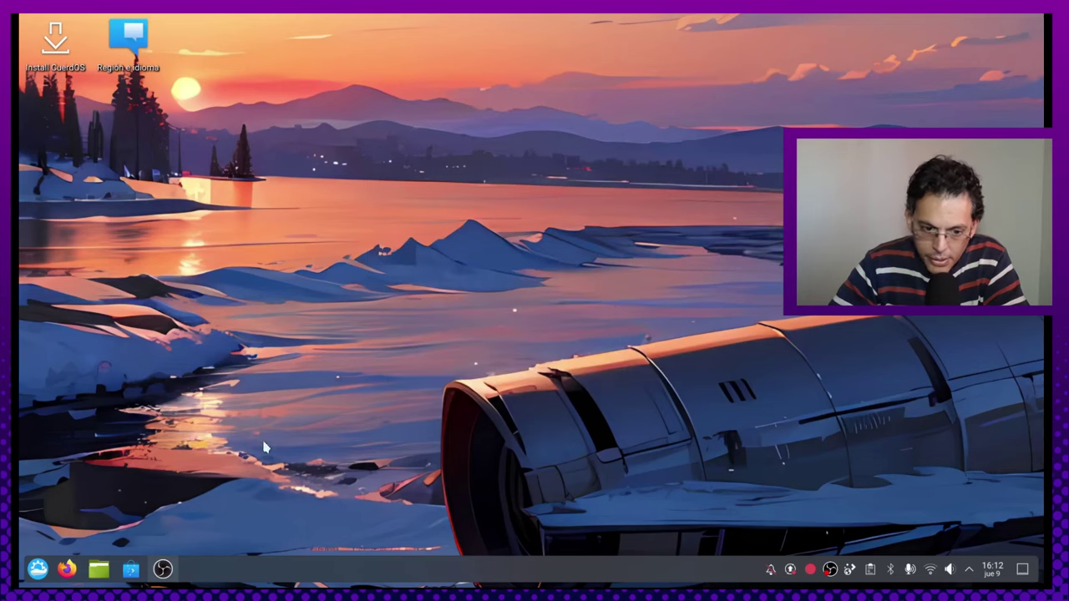
- Launch the VLC media player from the Multimedia category, accept its privacy policy with metadata network access allowed, and close the player
{"action": "left_click", "coordinate": [38, 569]}
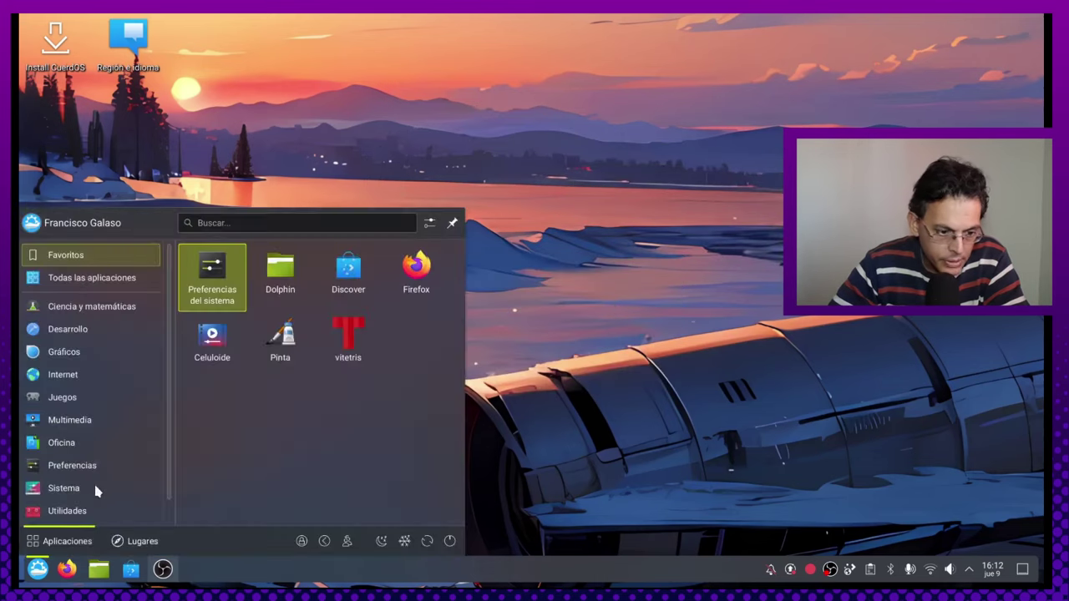
{"action": "left_click", "coordinate": [113, 397]}
{"action": "left_click", "coordinate": [99, 423]}
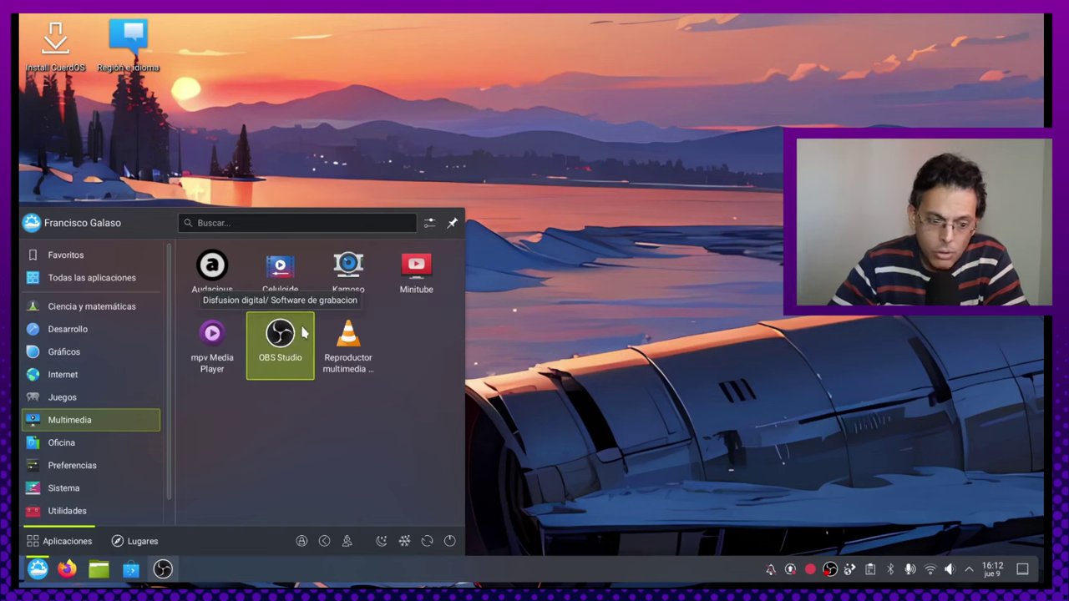
{"action": "left_click", "coordinate": [66, 254]}
{"action": "left_click", "coordinate": [92, 398]}
{"action": "left_click", "coordinate": [142, 420]}
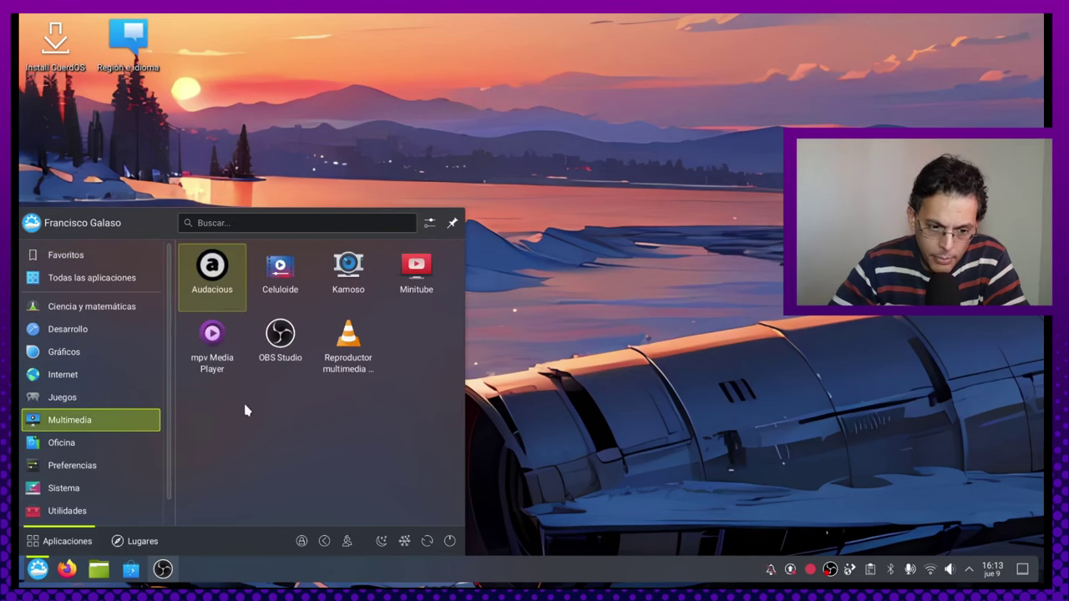
{"action": "left_click", "coordinate": [362, 356]}
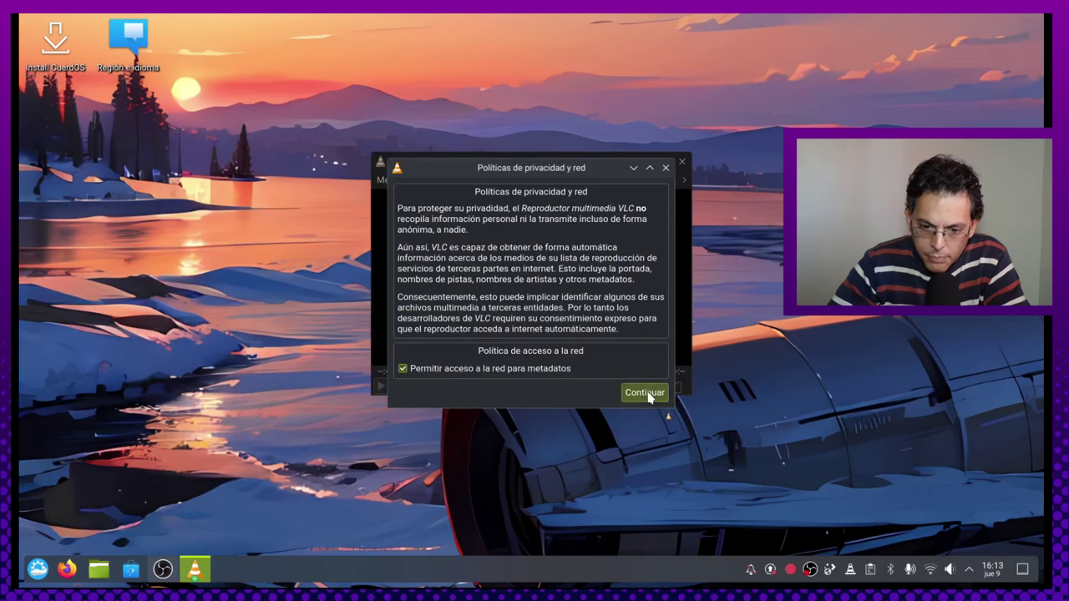
{"action": "left_click", "coordinate": [644, 394]}
{"action": "left_click", "coordinate": [683, 161]}
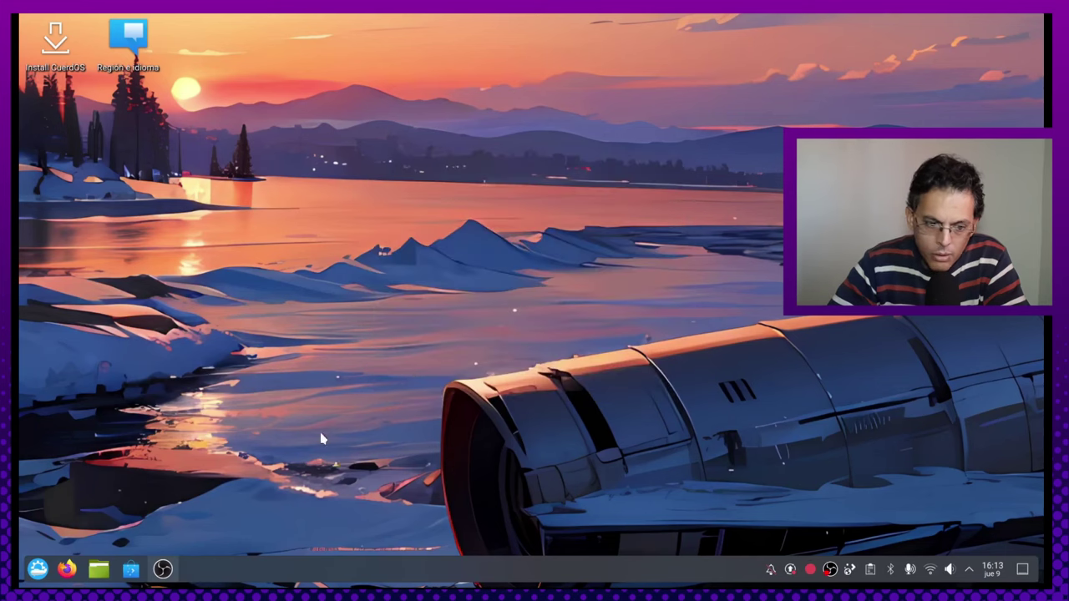
- Launch Minitube from the Multimedia category and look through its Buscar, Examinar and Suscripciones sections
{"action": "left_click", "coordinate": [38, 569]}
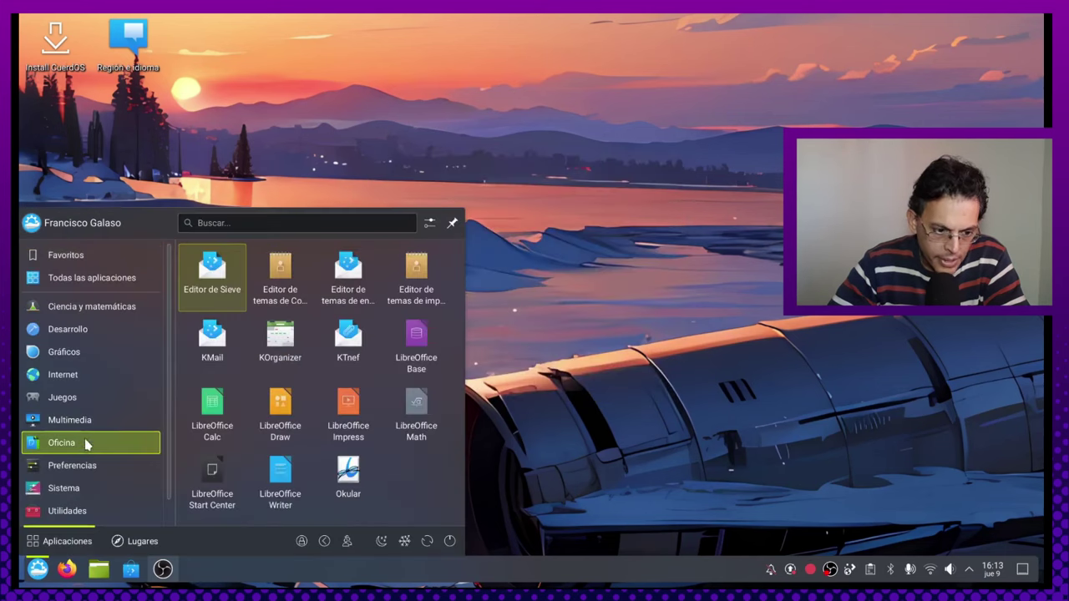
{"action": "mouse_move", "coordinate": [89, 420]}
{"action": "left_click", "coordinate": [416, 271]}
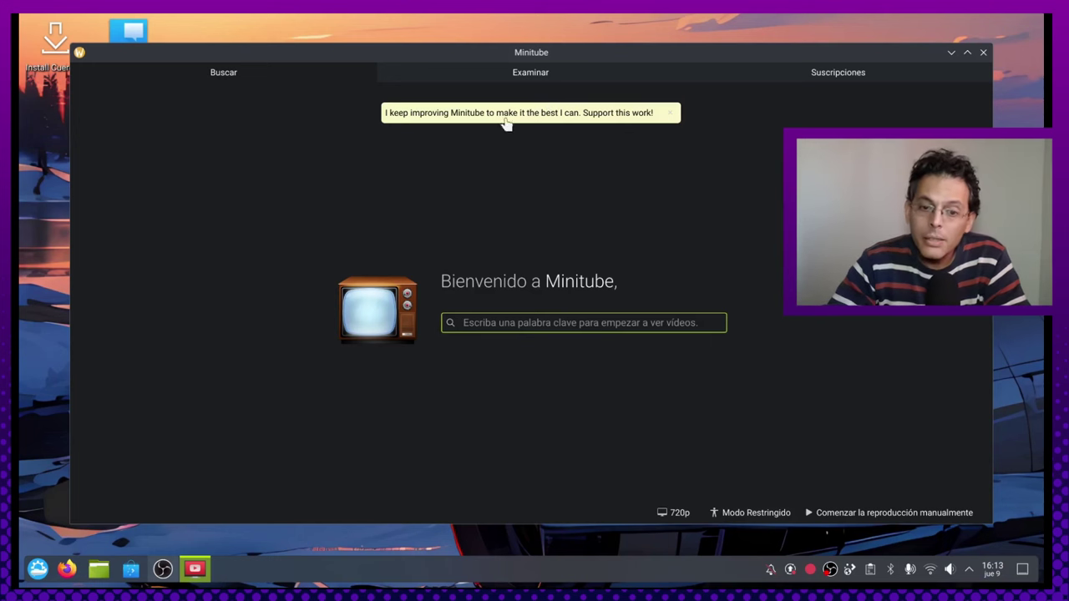
{"action": "left_click", "coordinate": [401, 79]}
{"action": "left_click", "coordinate": [226, 79]}
{"action": "left_click", "coordinate": [562, 75]}
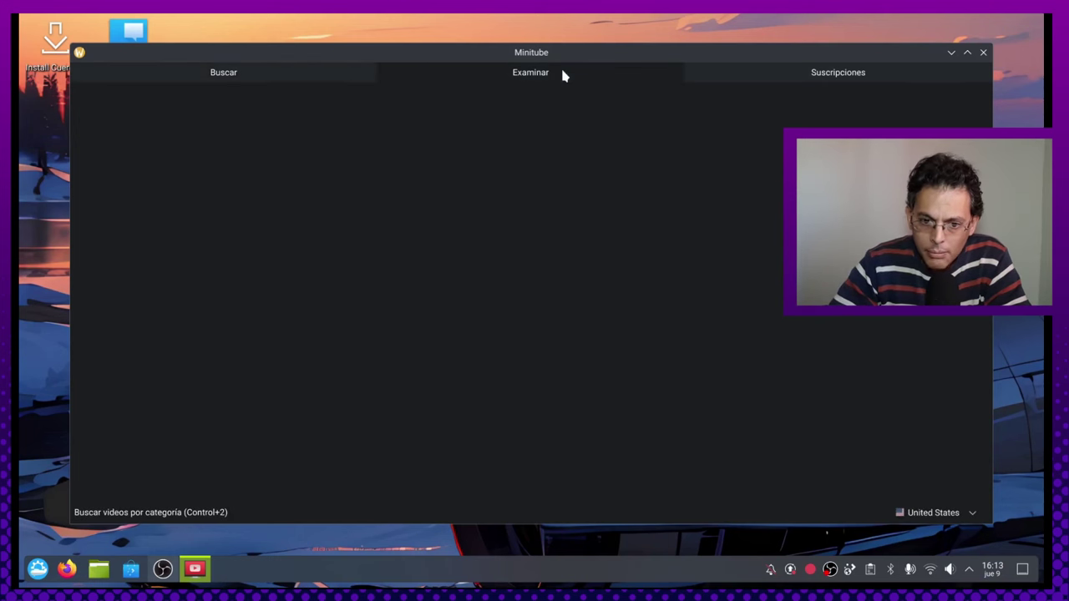
{"action": "left_click", "coordinate": [879, 75]}
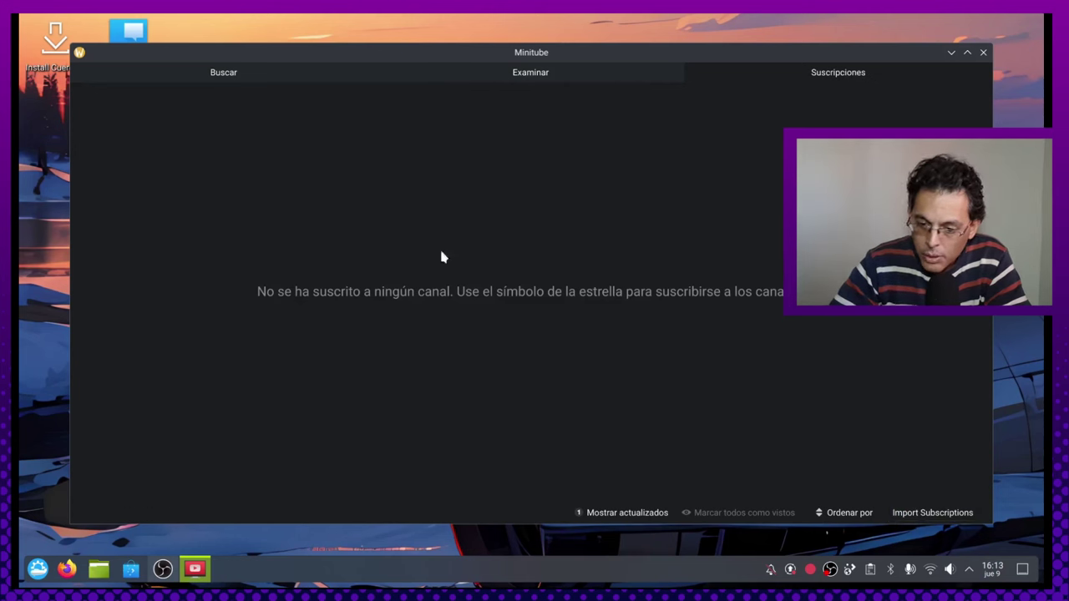
- Search Minitube for "big buck bunny" and maximize its window
{"action": "left_click", "coordinate": [224, 72]}
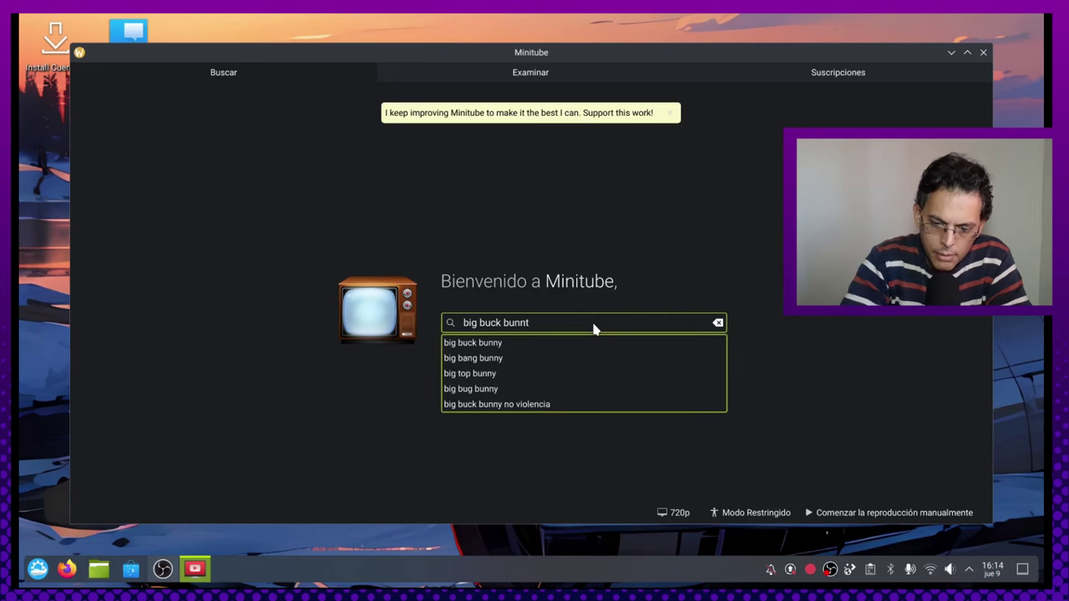
{"action": "key", "text": "Return"}
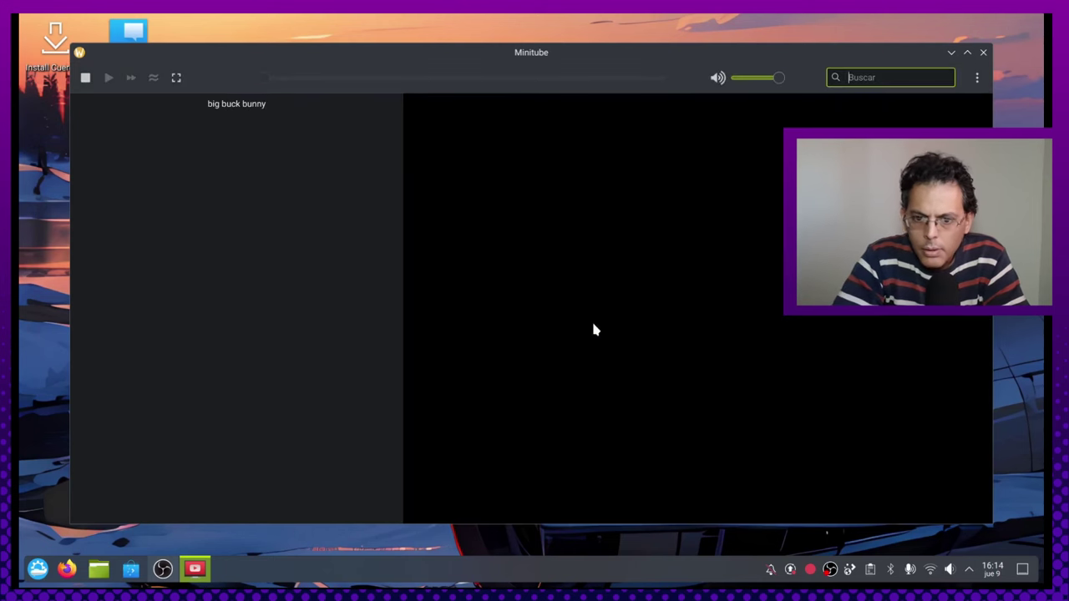
{"action": "left_click", "coordinate": [968, 53]}
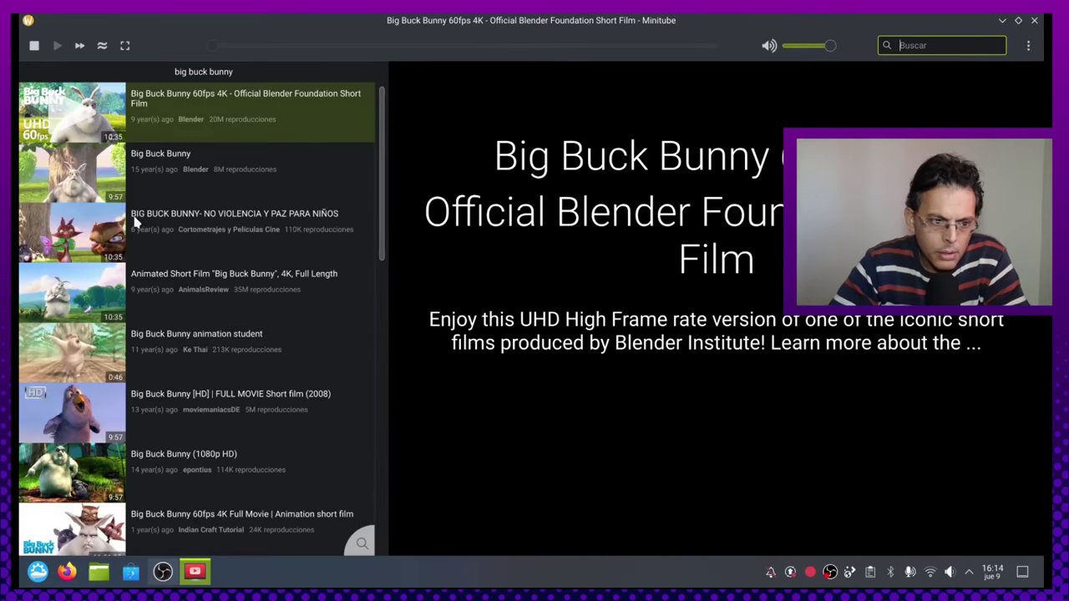
- Play the Blender video "Big Buck Bunny 60fps 4K - Official Blender Foundation Short Film" and raise the system volume
{"action": "left_click", "coordinate": [84, 124]}
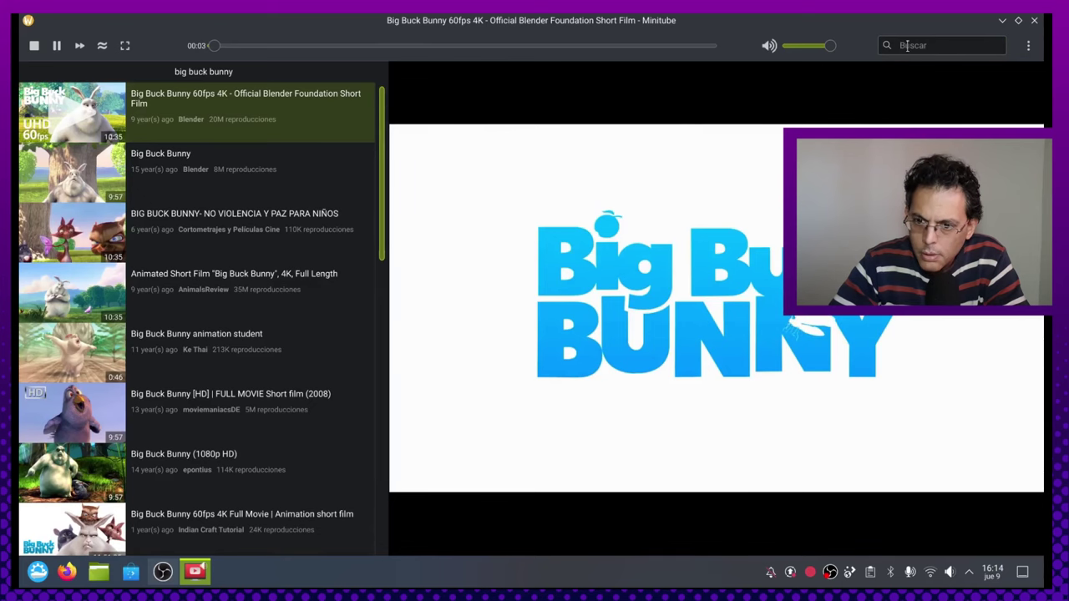
{"action": "scroll", "coordinate": [951, 572], "scroll_direction": "up", "scroll_amount": 2}
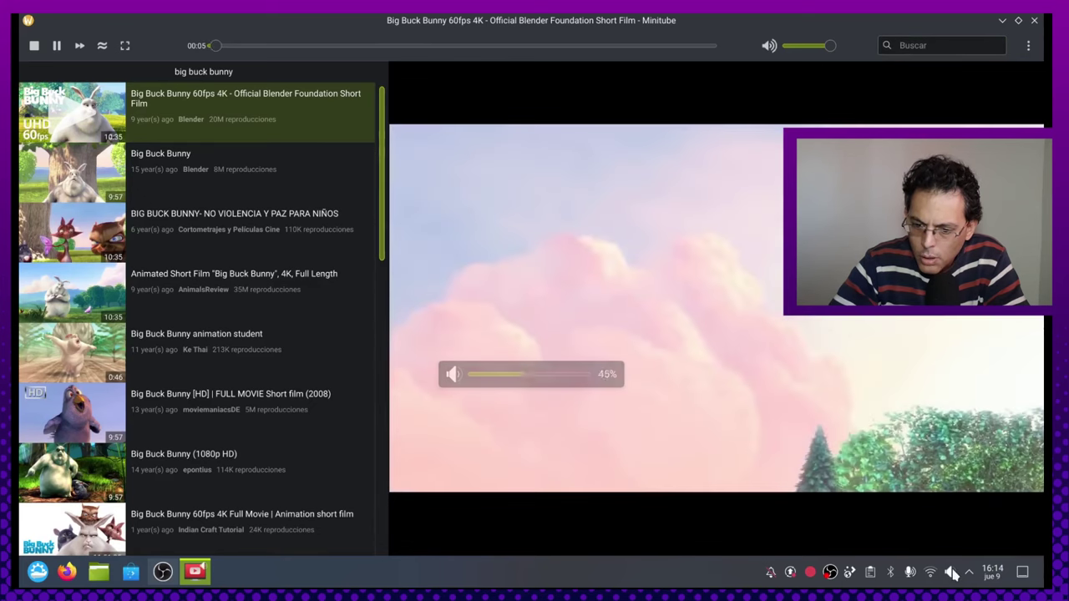
{"action": "scroll", "coordinate": [951, 572], "scroll_direction": "up", "scroll_amount": 6}
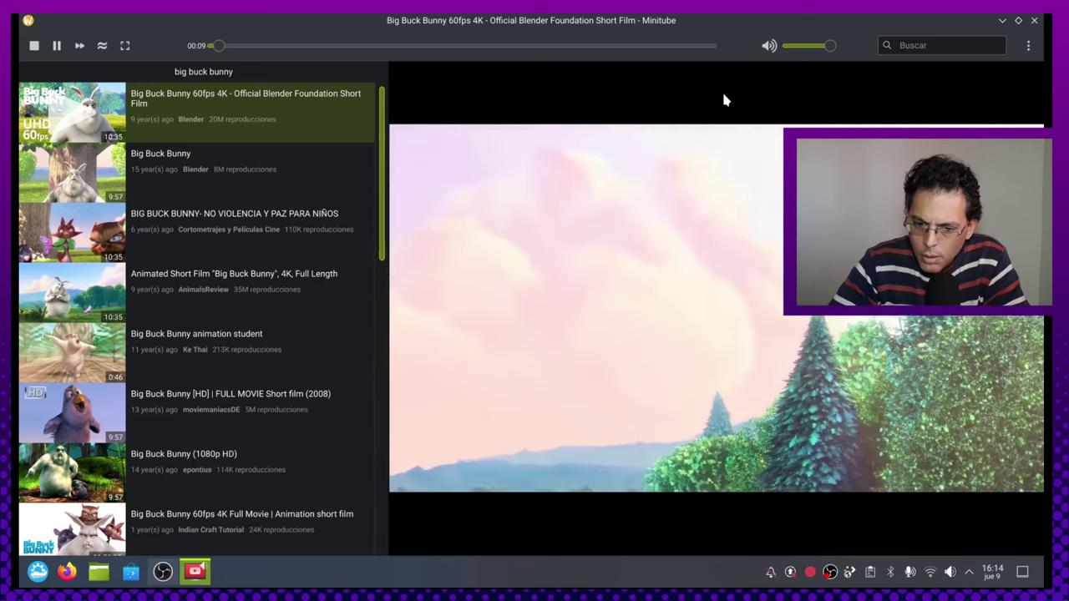
- View the video full screen, then return to a maximized Minitube window and narrow the results list to enlarge the picture
{"action": "double_click", "coordinate": [718, 320]}
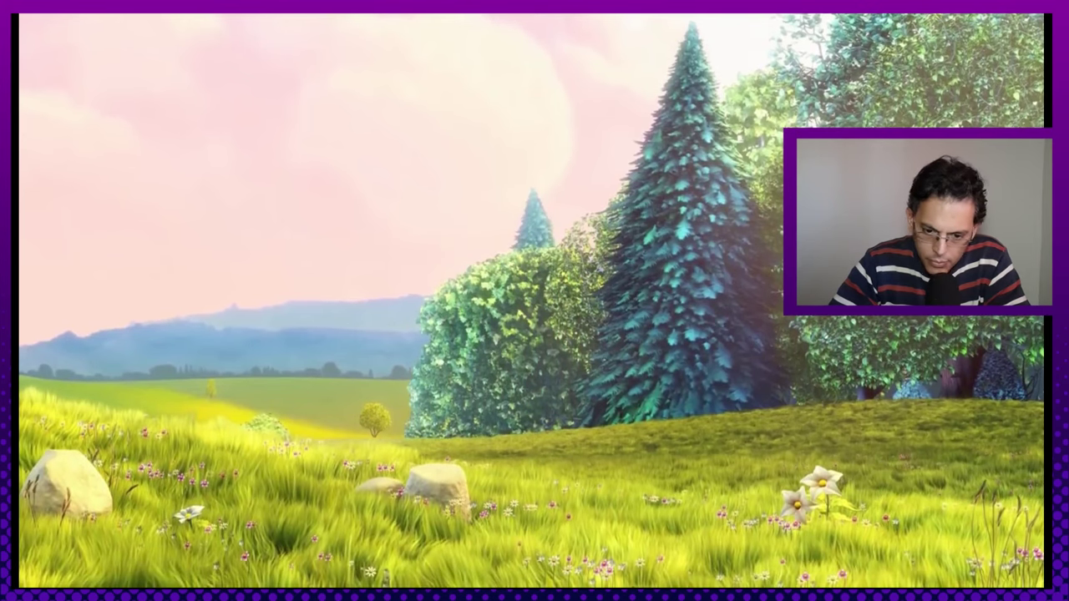
{"action": "key", "text": "Escape"}
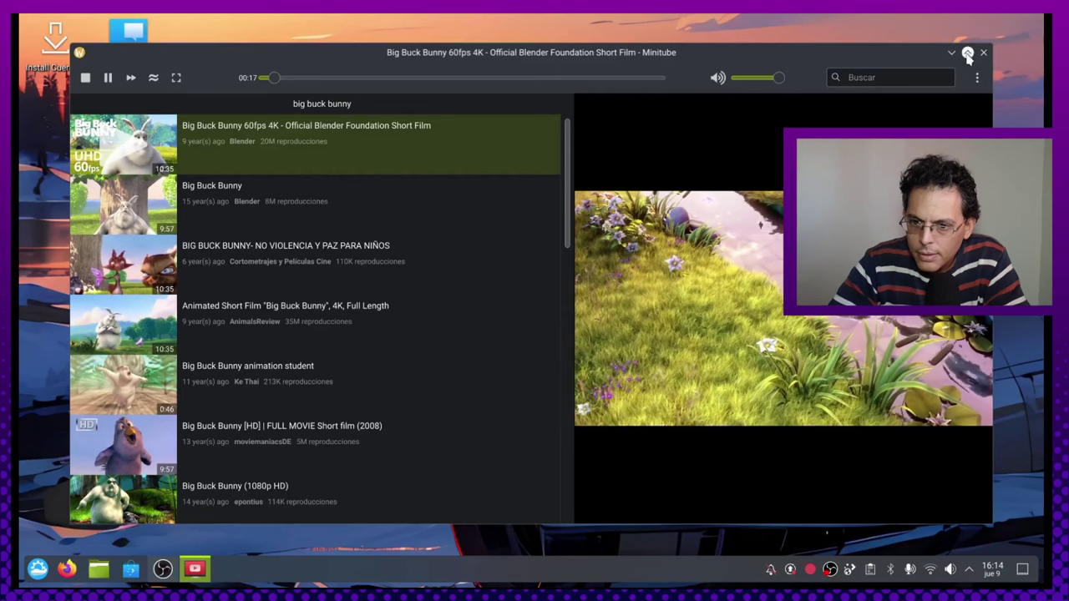
{"action": "left_click", "coordinate": [967, 54]}
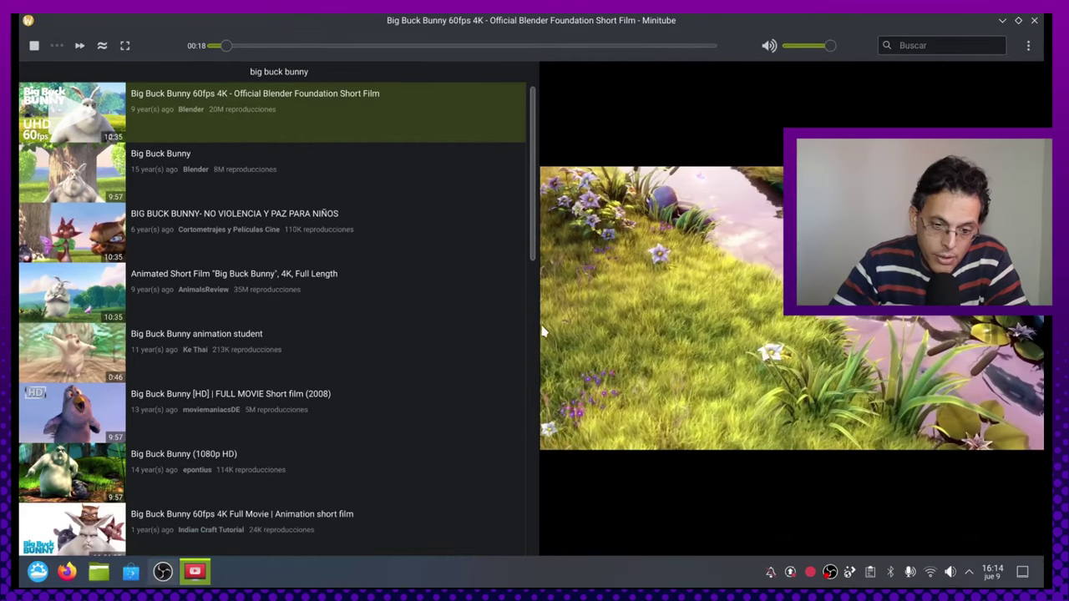
{"action": "left_click_drag", "start_coordinate": [539, 324], "coordinate": [283, 333]}
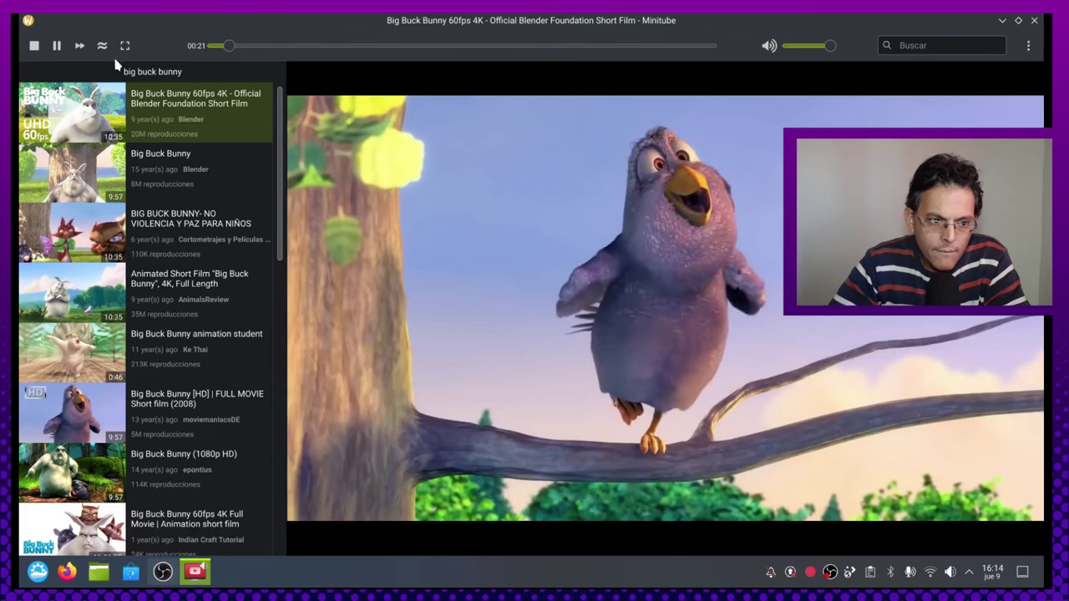
- List the videos related to the one playing and lower the system volume to 45%
{"action": "left_click", "coordinate": [98, 48]}
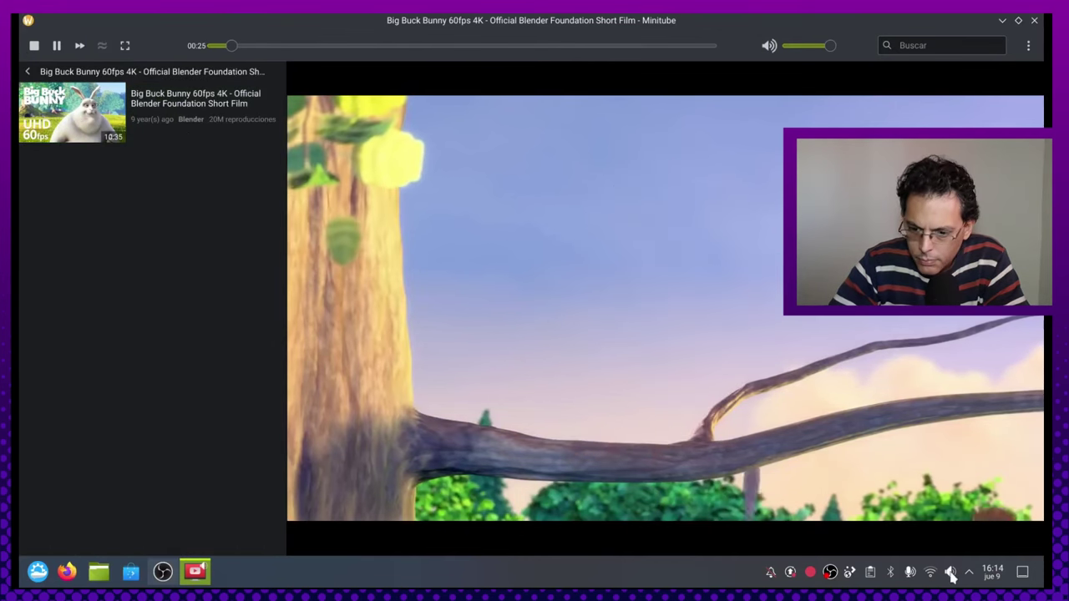
{"action": "scroll", "coordinate": [950, 572], "scroll_direction": "down", "scroll_amount": 1}
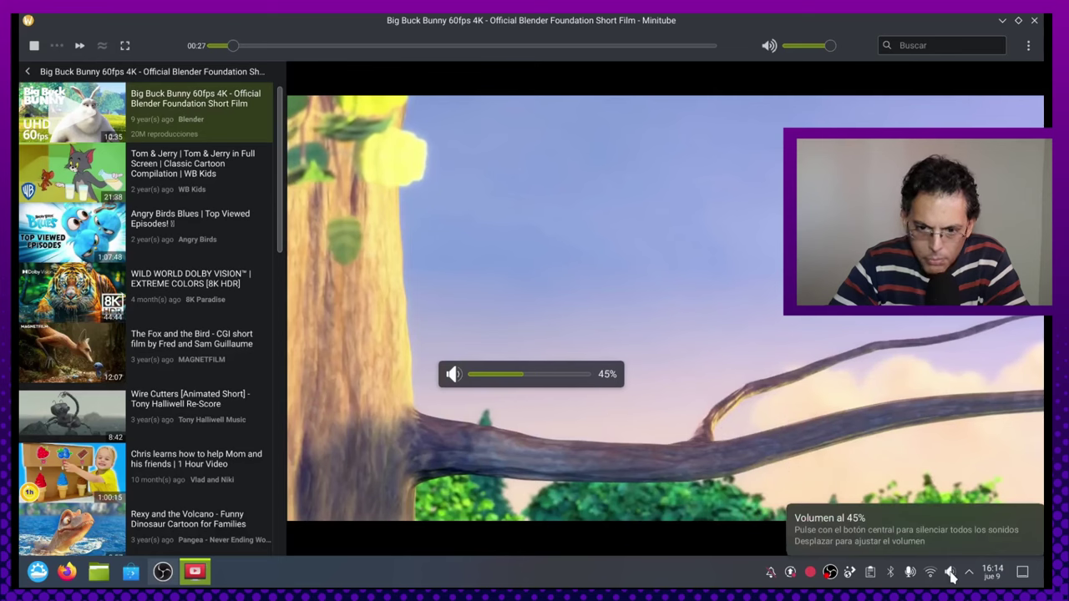
- Switch the maximum video resolution to 1080p and then 2160p, and check the playback full screen
{"action": "left_click", "coordinate": [1028, 47]}
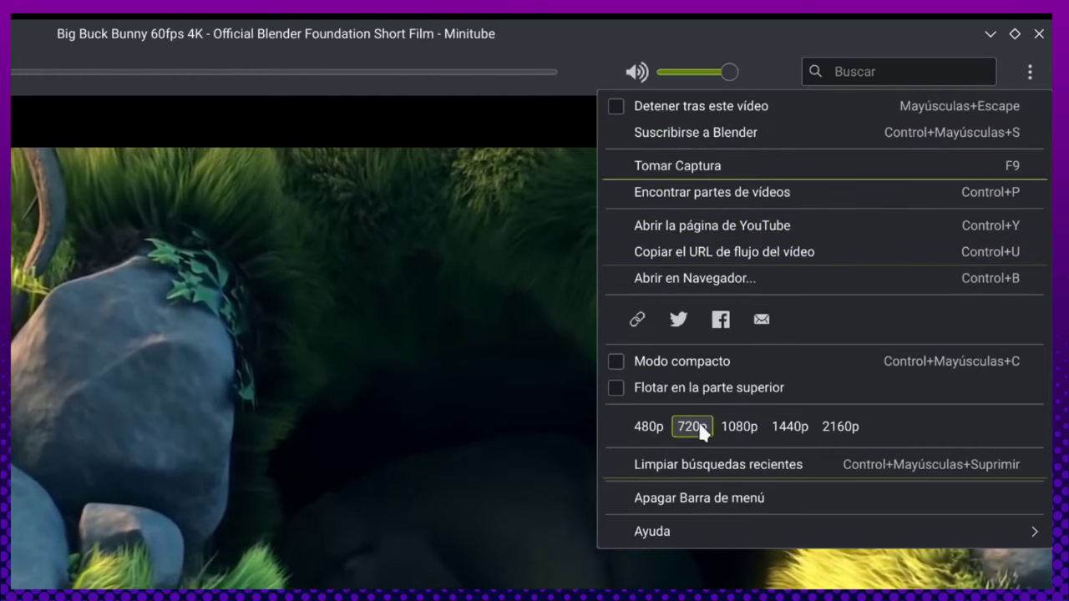
{"action": "left_click", "coordinate": [733, 426]}
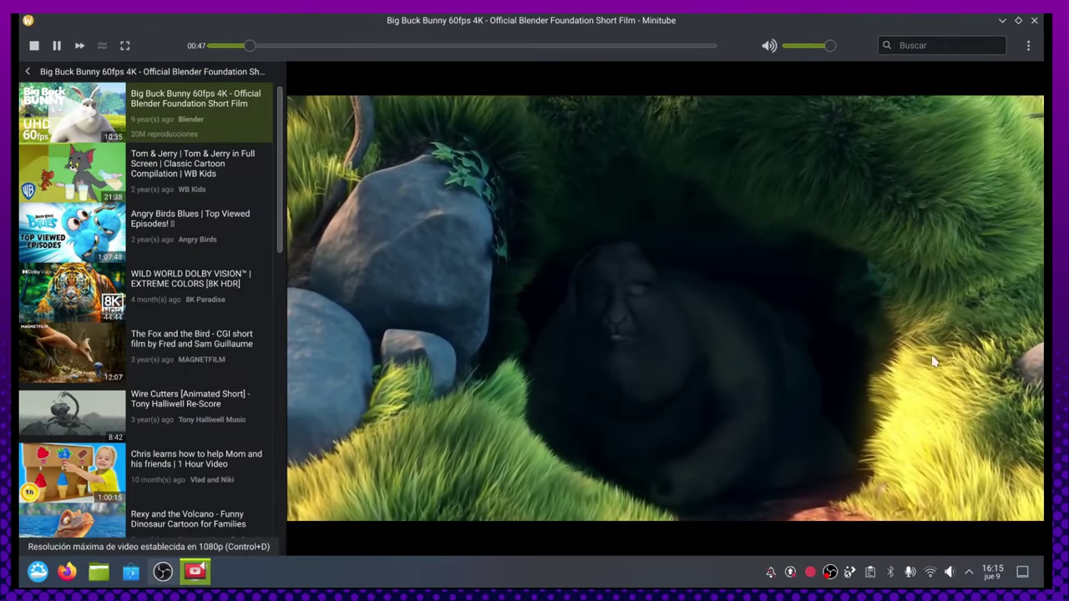
{"action": "left_click", "coordinate": [1030, 47]}
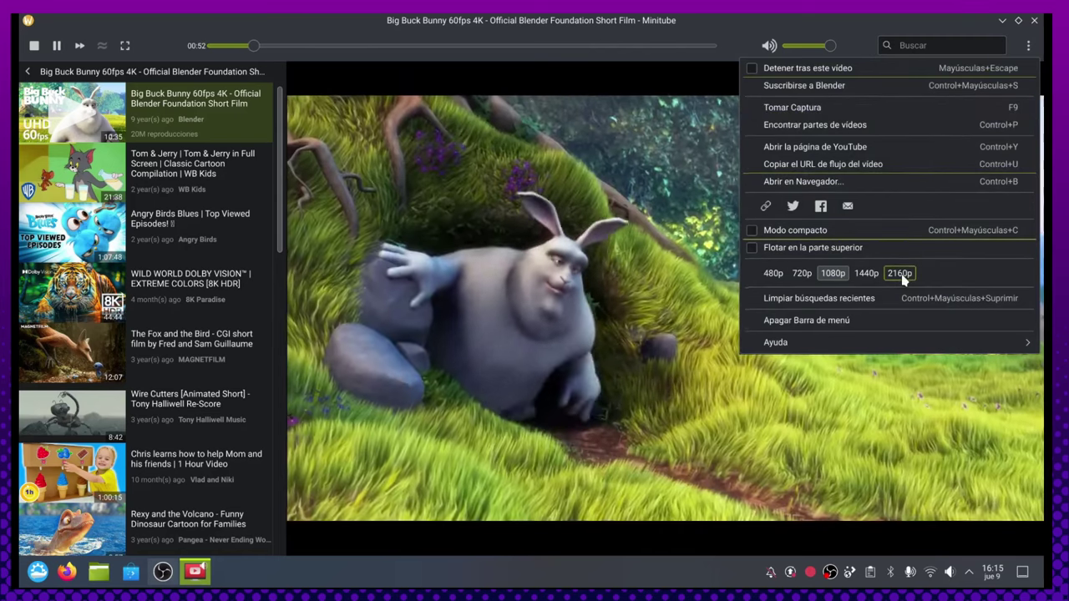
{"action": "left_click", "coordinate": [901, 278]}
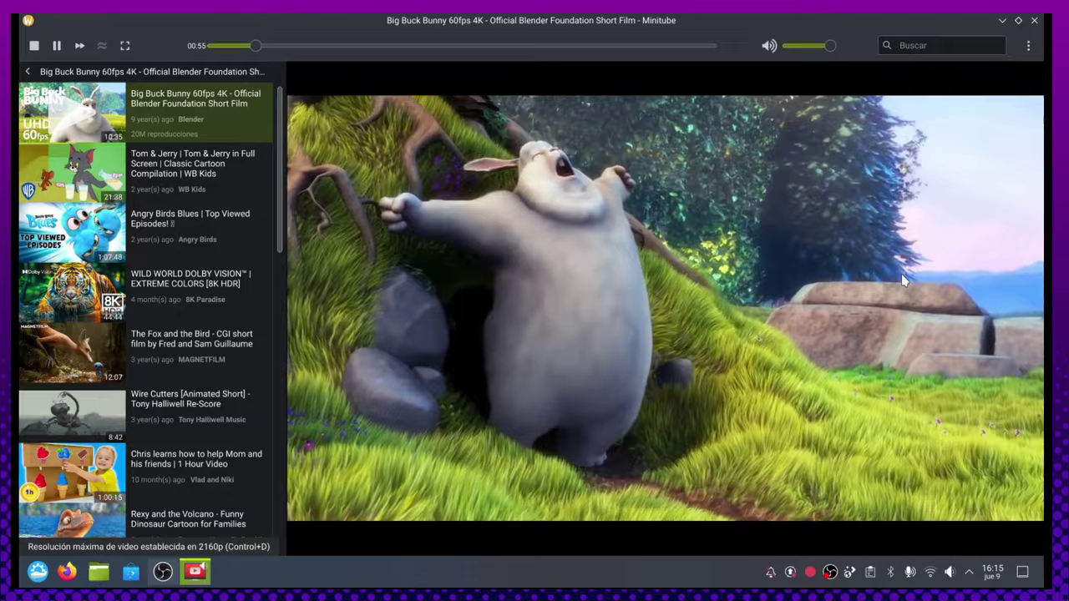
{"action": "double_click", "coordinate": [902, 280]}
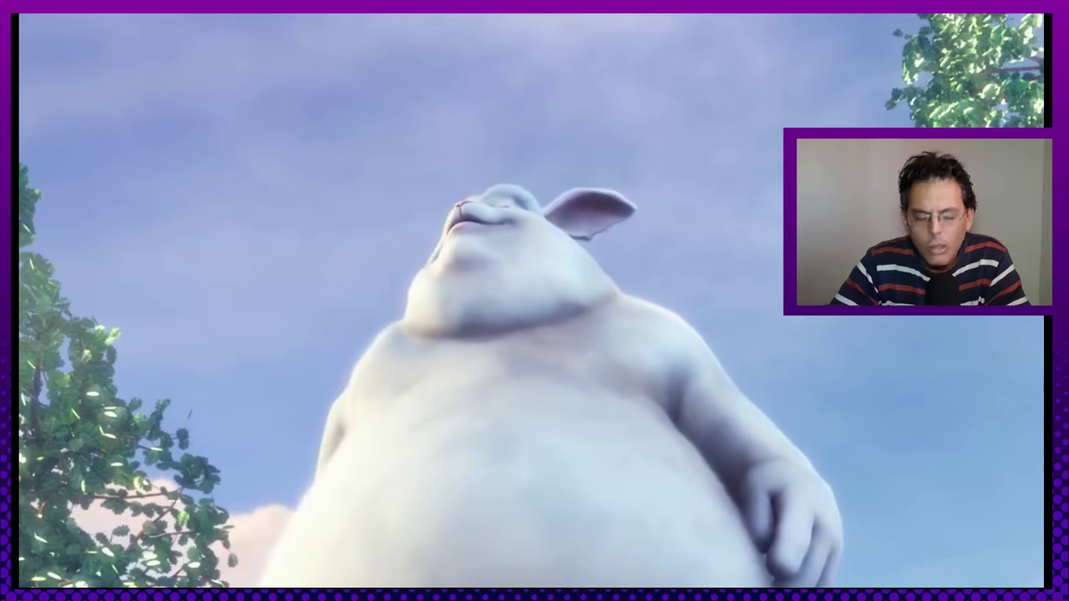
{"action": "key", "text": "Escape"}
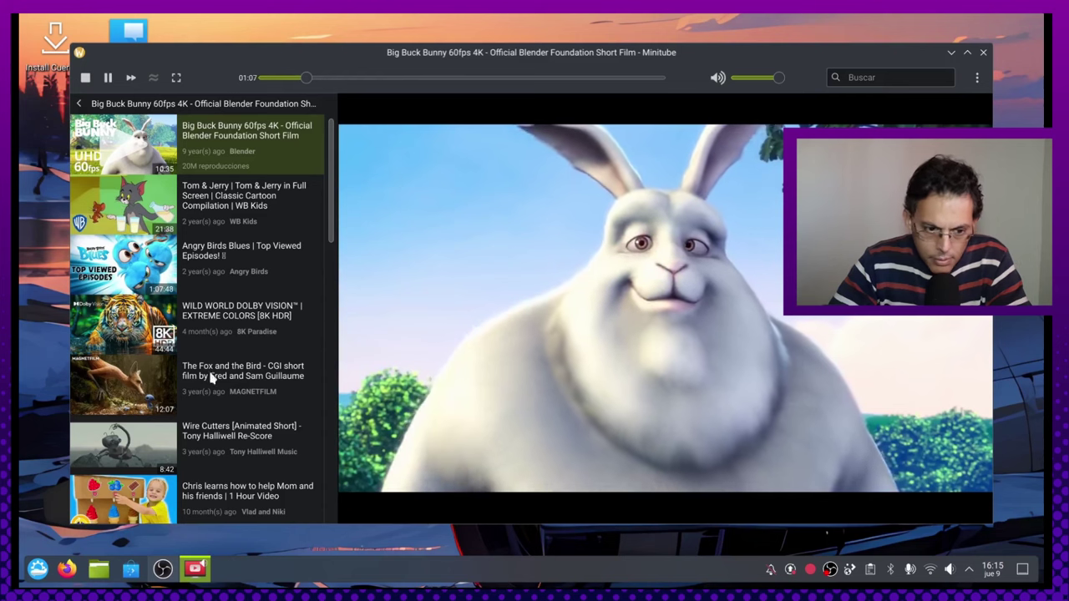
- Start the related video "WILD WORLD DOLBY VISION | EXTREME COLORS [8K HDR]" and close Minitube
{"action": "left_click", "coordinate": [123, 333]}
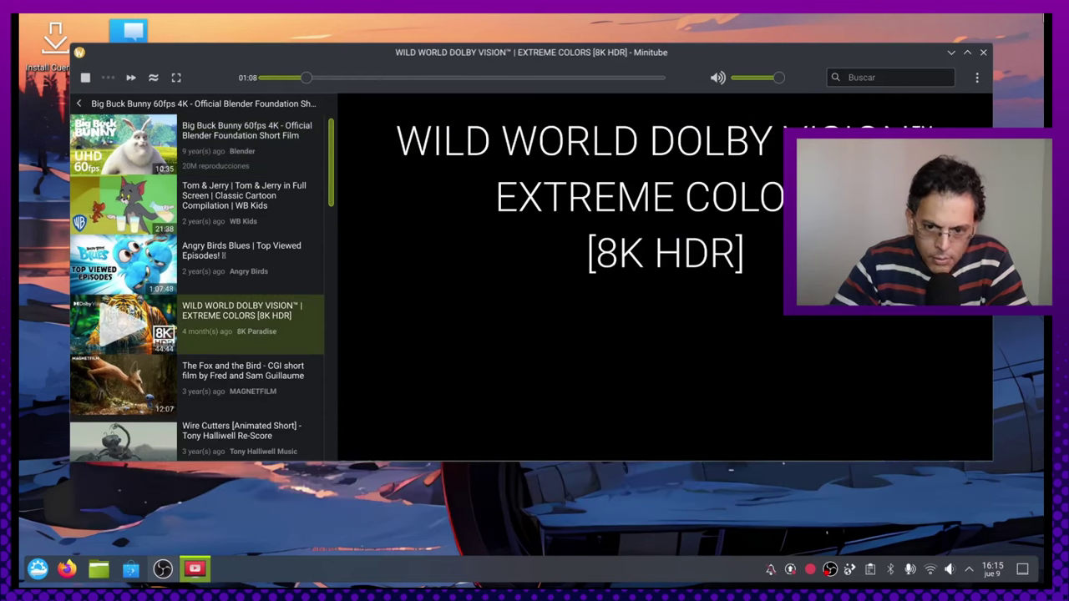
{"action": "left_click", "coordinate": [982, 52]}
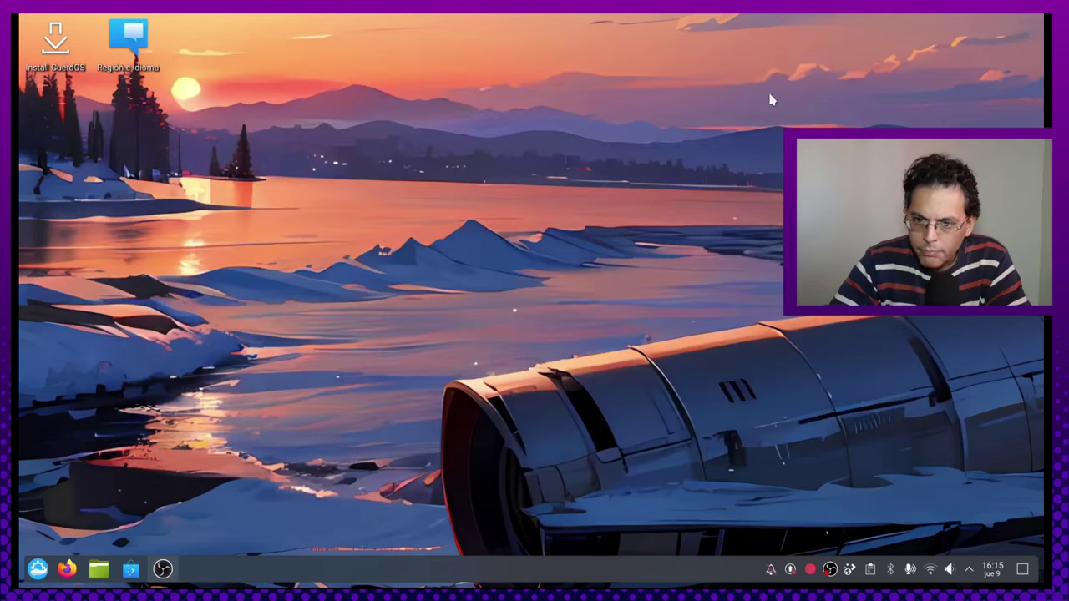
- Browse the Oficina applications, launch LibreOffice Calc, and dismiss its tip of the day
{"action": "left_click", "coordinate": [38, 568]}
{"action": "left_click", "coordinate": [147, 407]}
{"action": "mouse_move", "coordinate": [143, 442]}
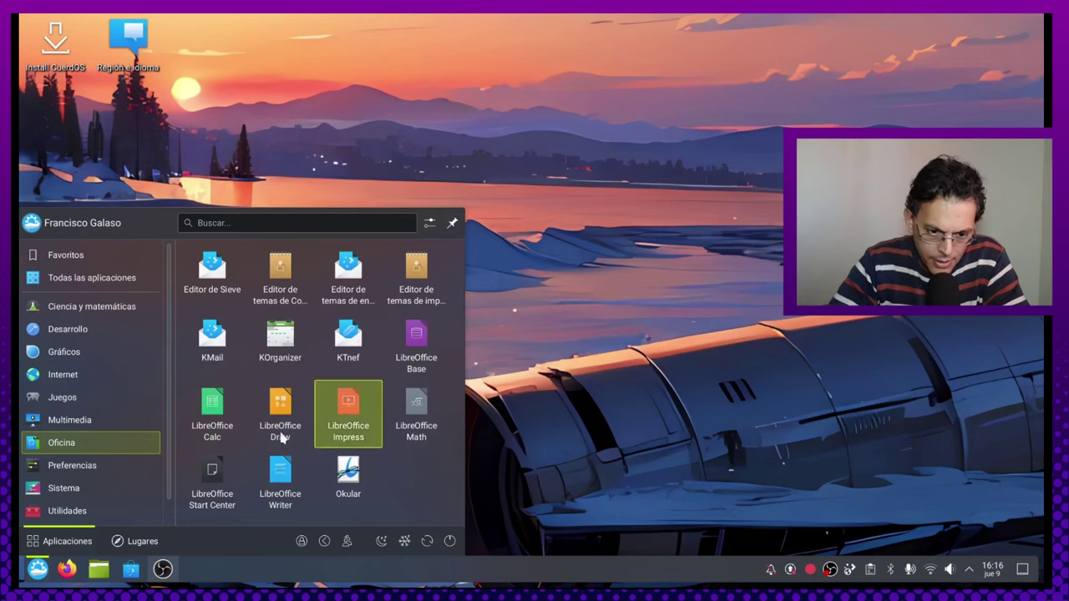
{"action": "left_click", "coordinate": [222, 426]}
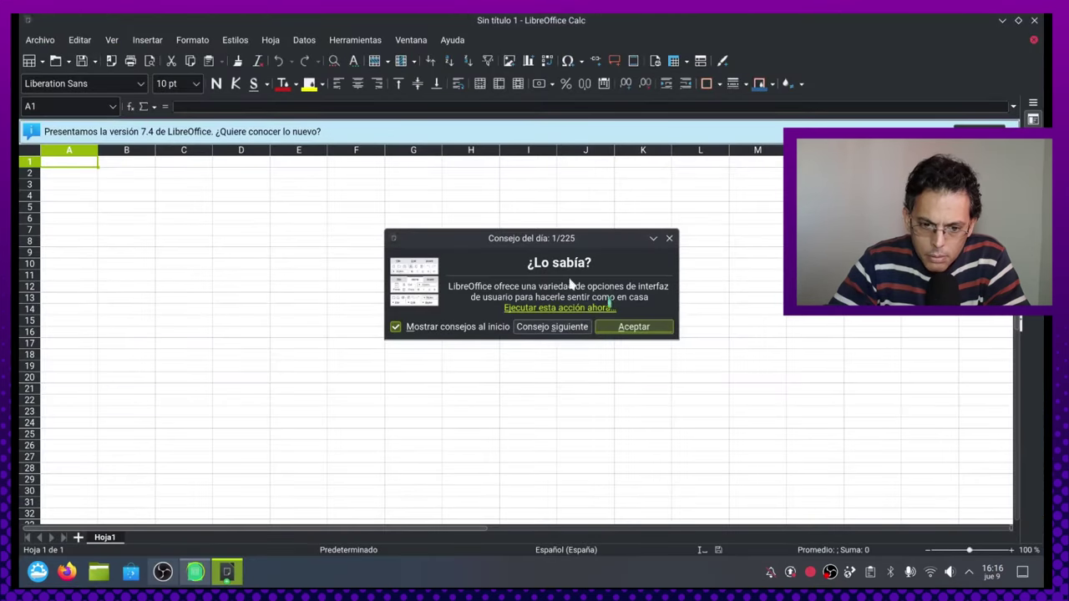
{"action": "left_click", "coordinate": [634, 329]}
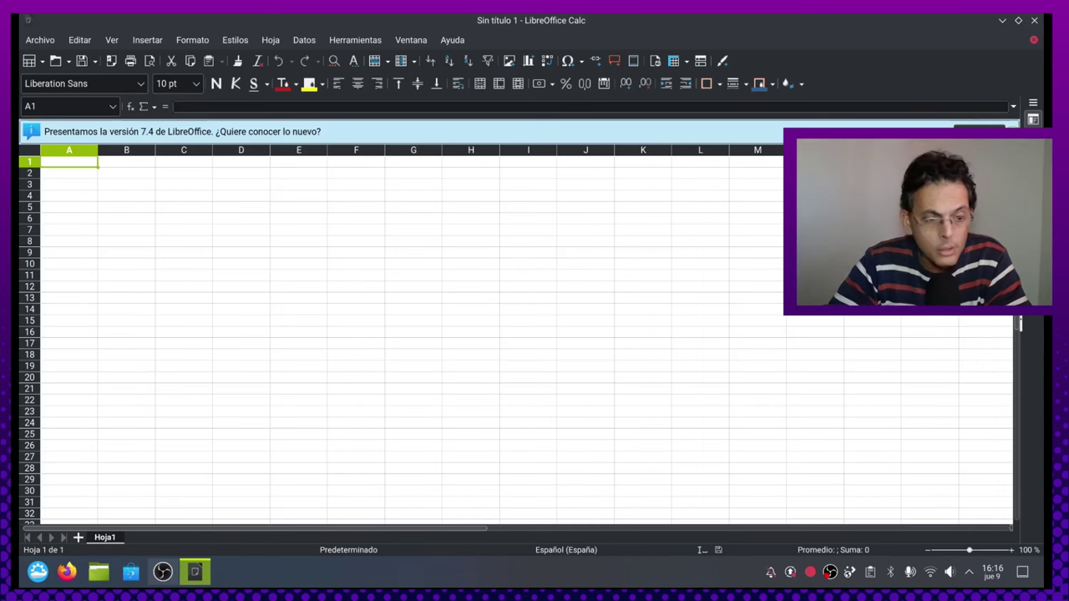
- Look over the toolbars of the blank Calc spreadsheet while selecting cells G11, K13 and G13
{"action": "left_click", "coordinate": [427, 252]}
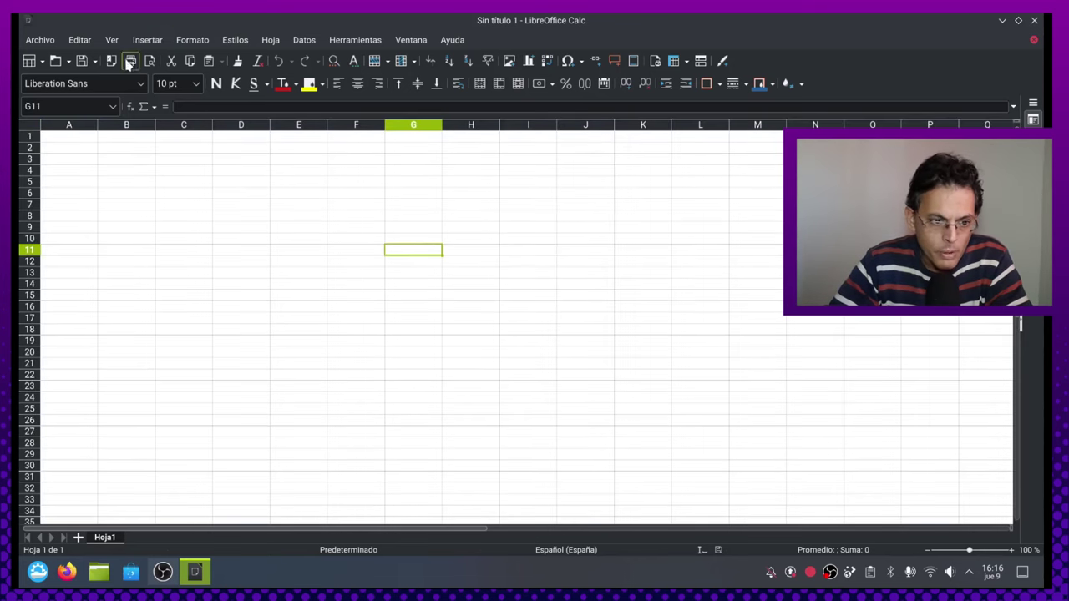
{"action": "left_click", "coordinate": [631, 277]}
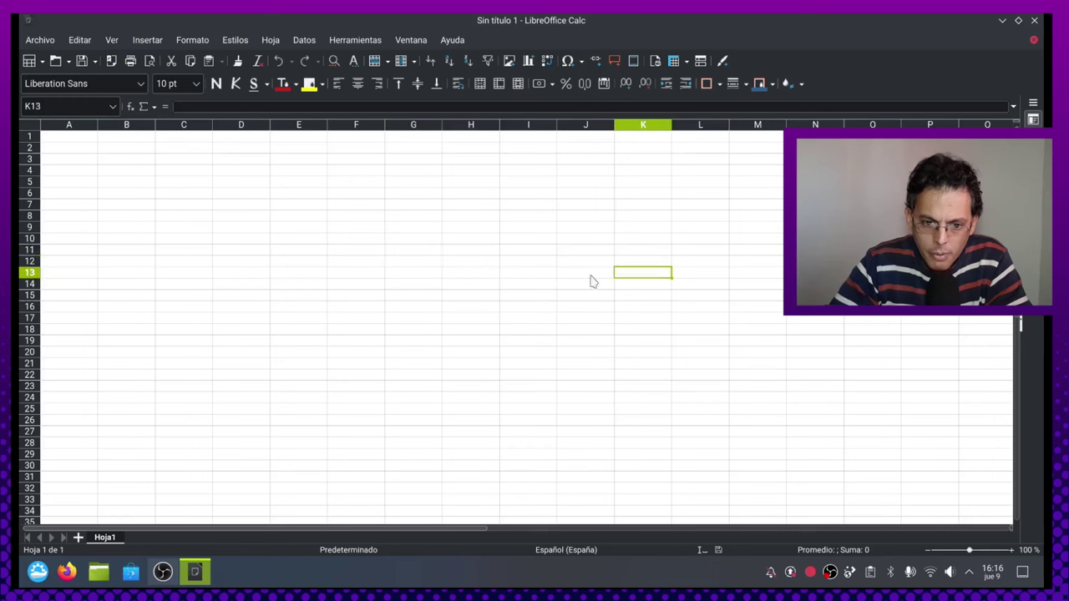
{"action": "left_click", "coordinate": [436, 271]}
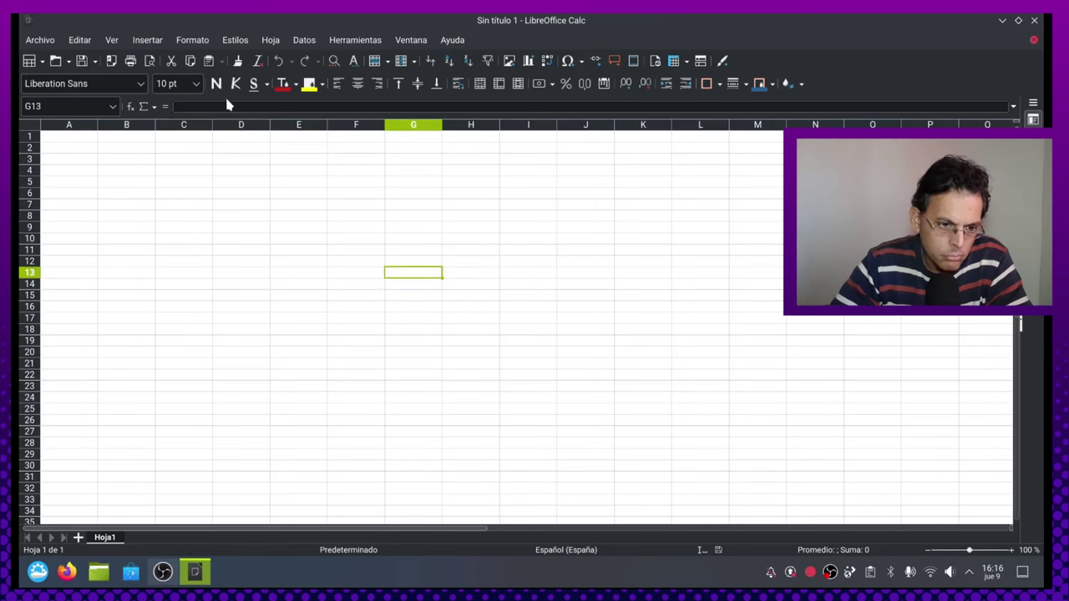
- Select cell E7, look through Calc's menus from Ventana back to Archivo, and close the spreadsheet
{"action": "left_click", "coordinate": [289, 202]}
{"action": "left_click", "coordinate": [411, 40]}
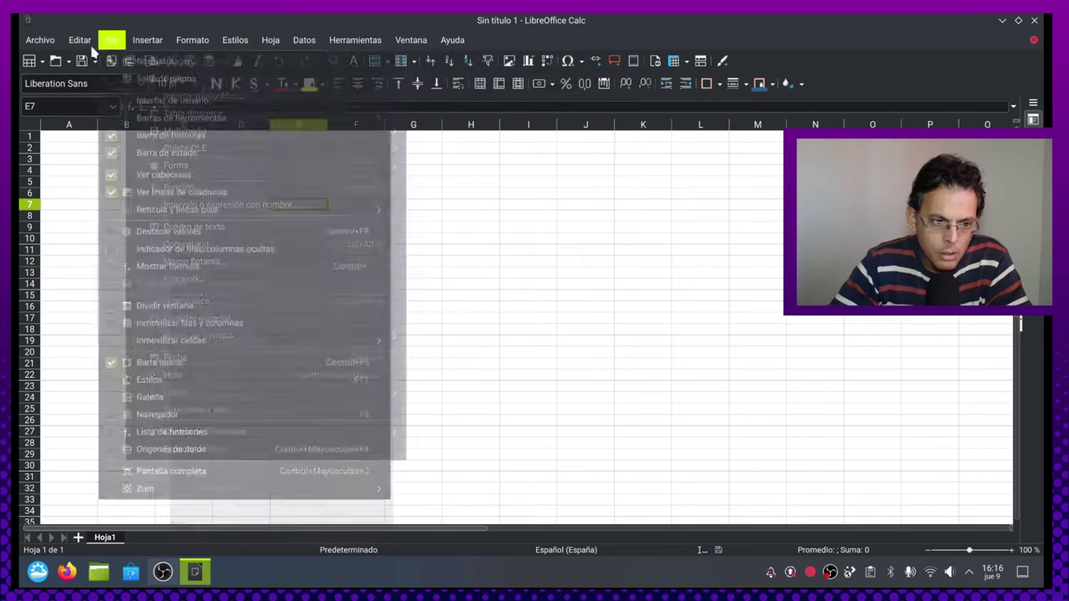
{"action": "mouse_move", "coordinate": [52, 44]}
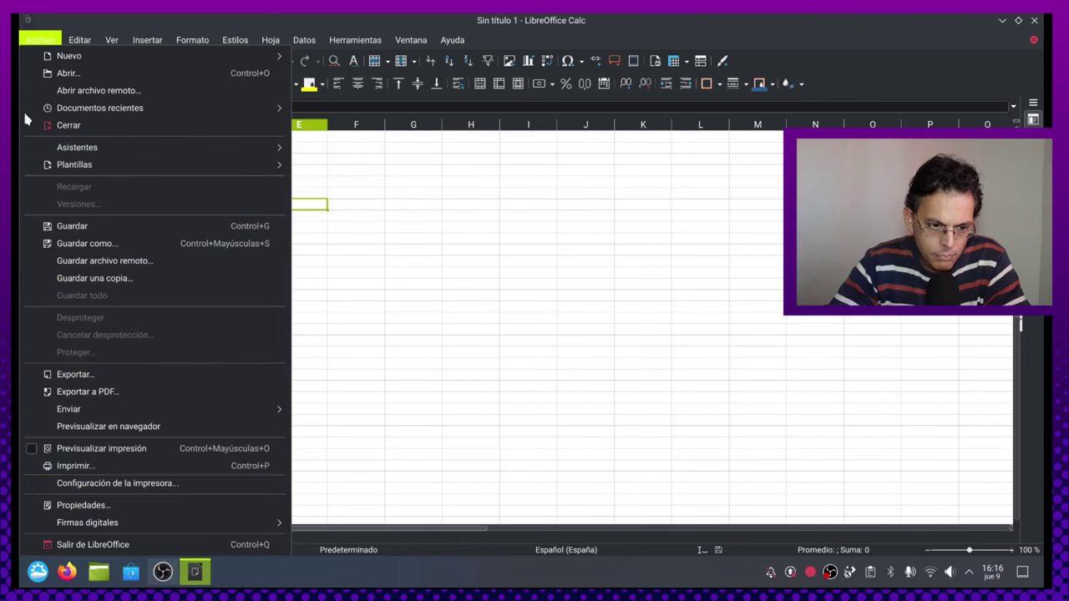
{"action": "left_click", "coordinate": [30, 42]}
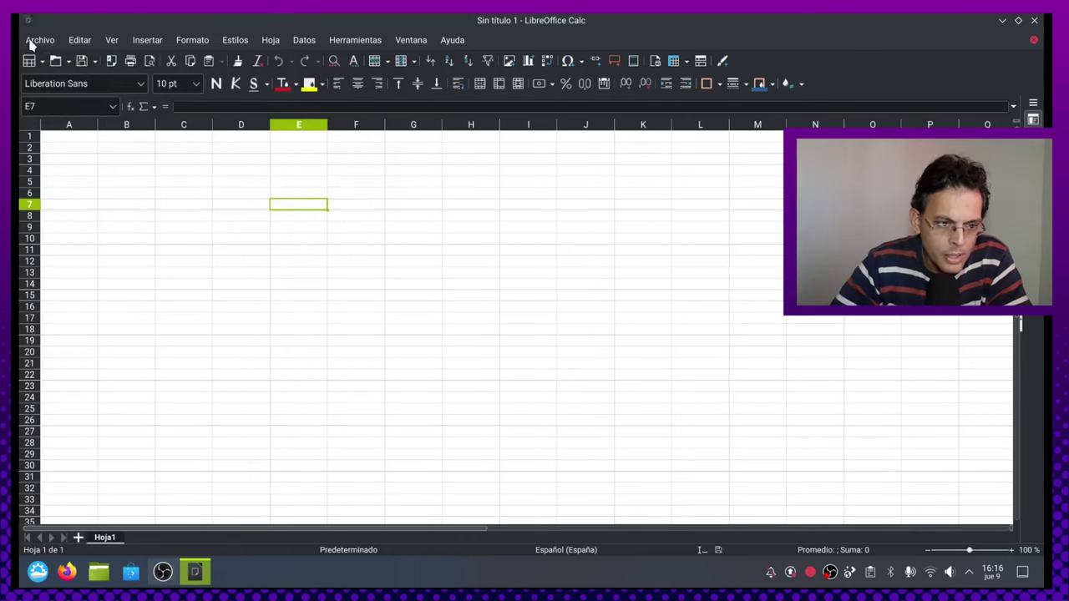
{"action": "left_click", "coordinate": [1034, 23]}
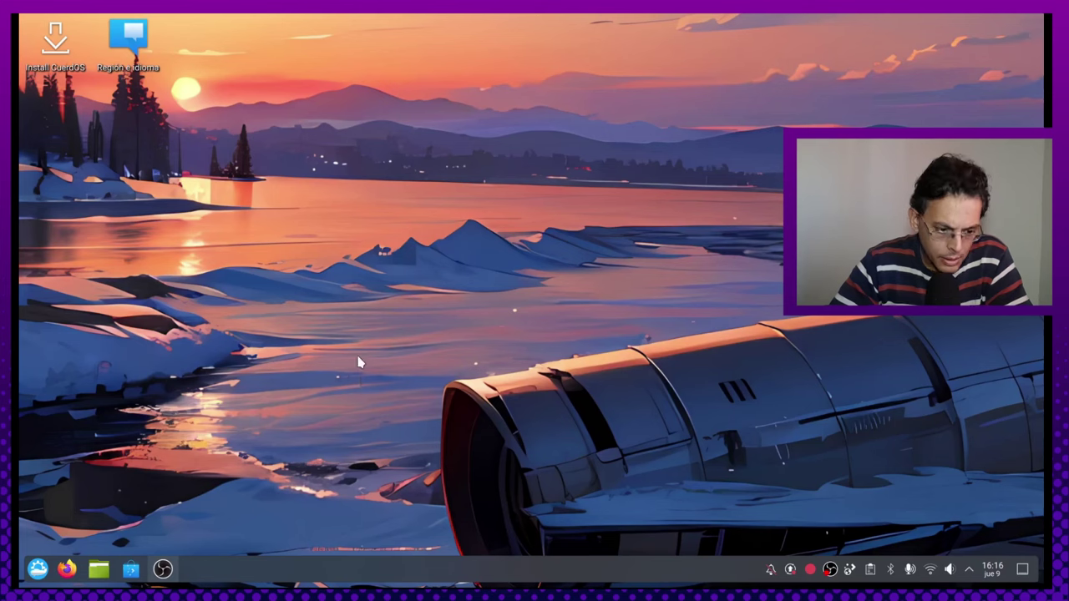
- Browse the installed applications from Multimedia through Oficina, Preferencias, Sistema and Utilidades
{"action": "left_click", "coordinate": [37, 569]}
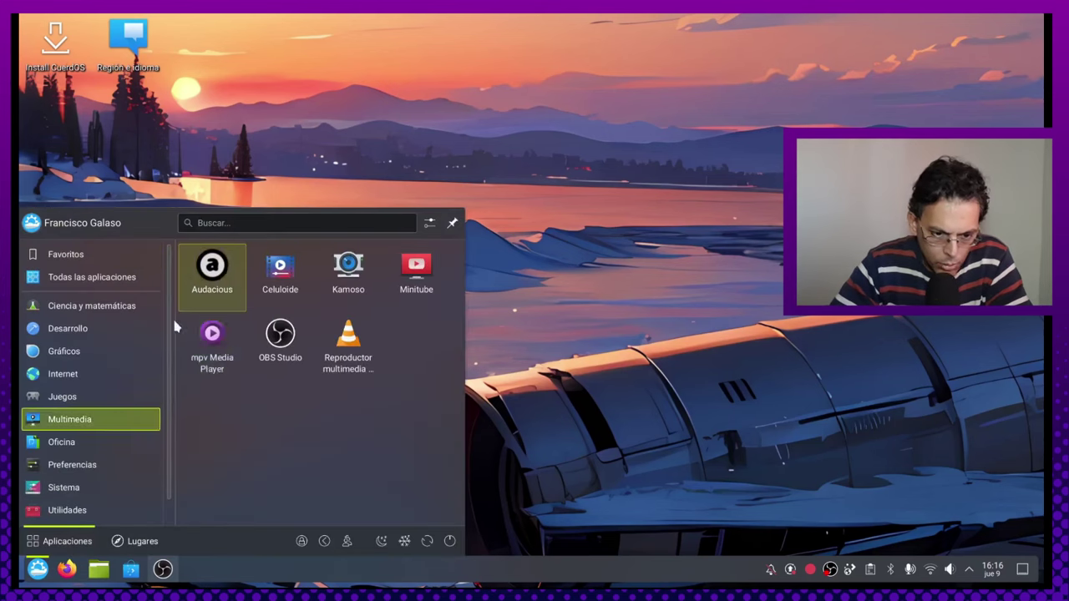
{"action": "key", "text": "Down"}
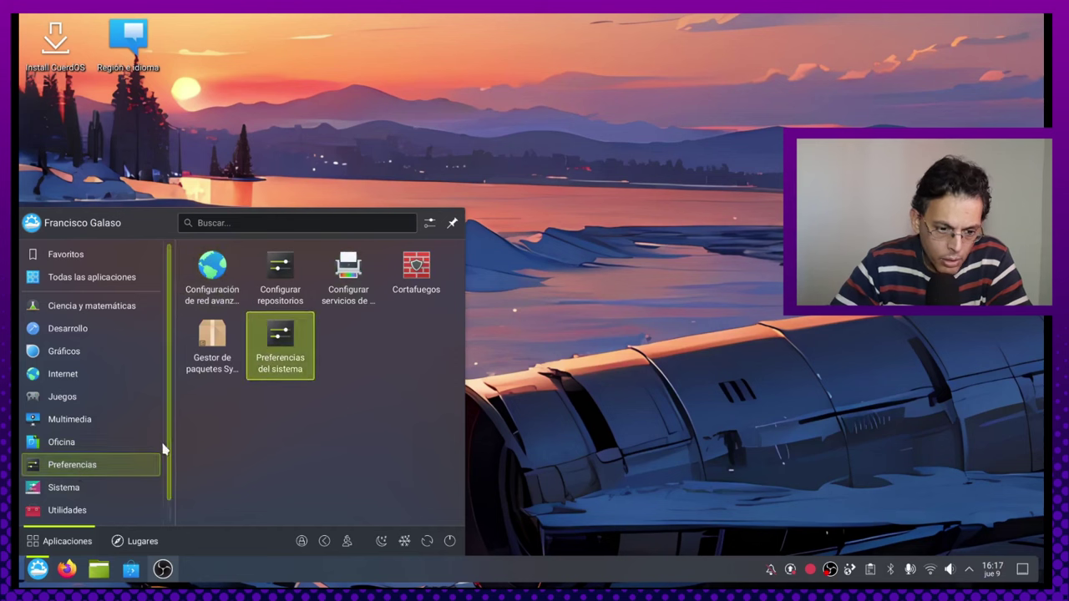
{"action": "mouse_move", "coordinate": [127, 492]}
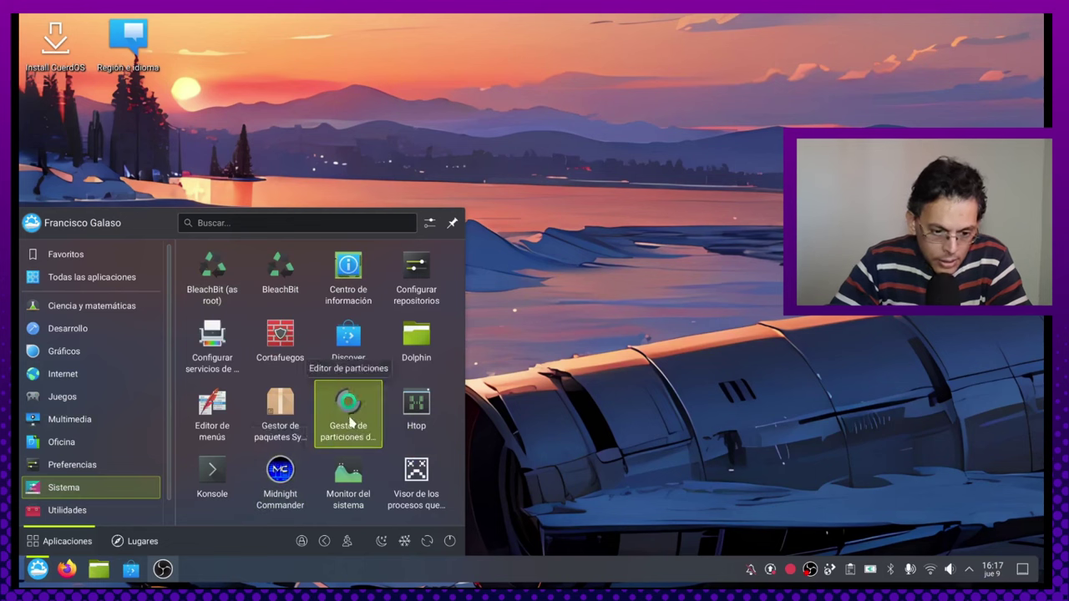
{"action": "left_click", "coordinate": [115, 508]}
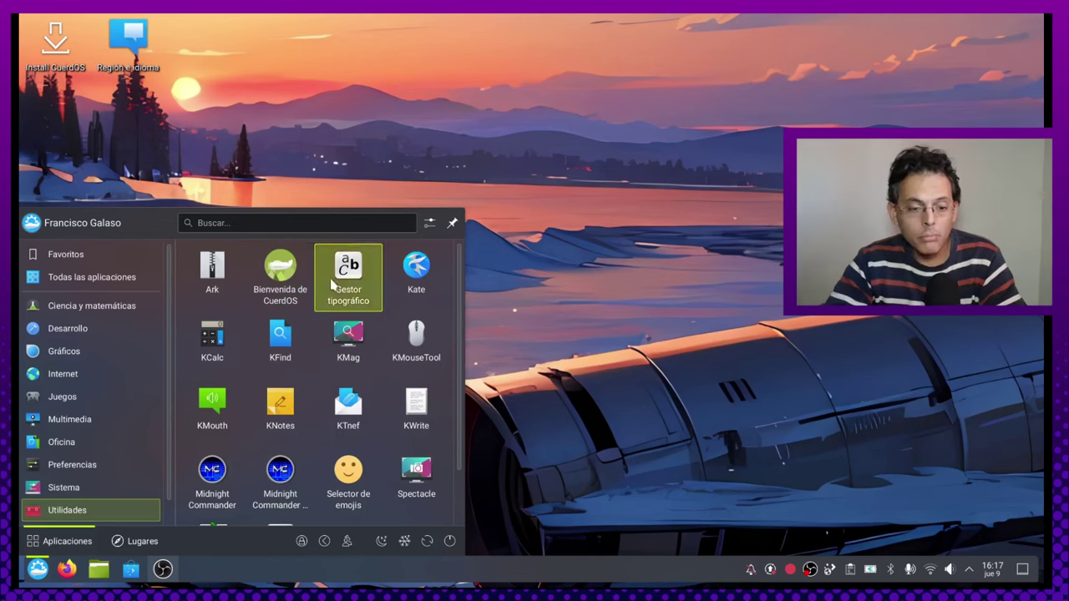
- Launch Bienvenida de CuerdOS and reposition its welcome window slightly higher on the desktop
{"action": "left_click", "coordinate": [281, 292]}
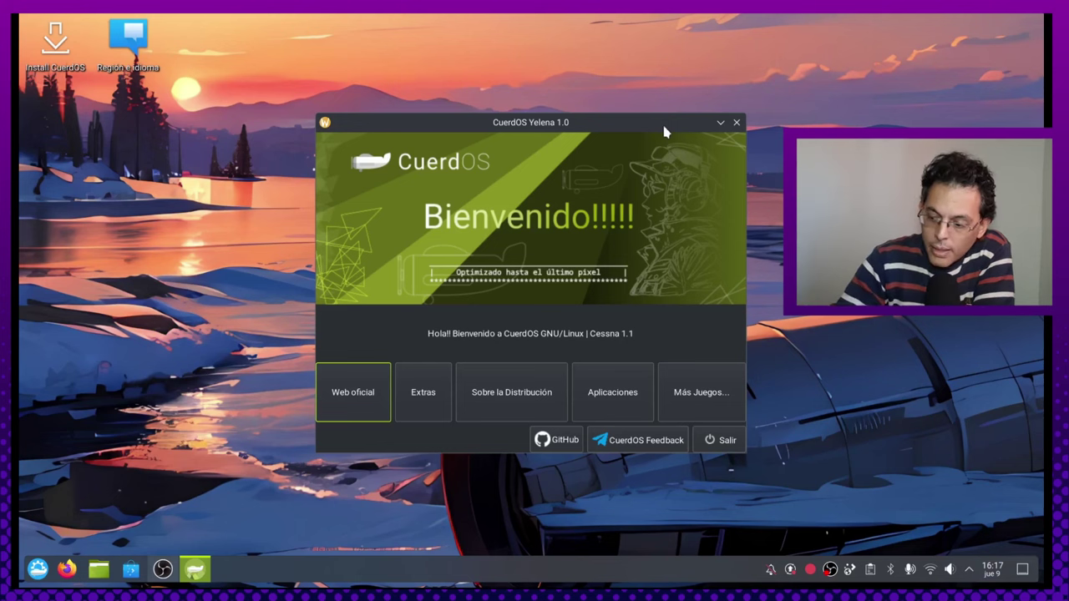
{"action": "left_click_drag", "start_coordinate": [609, 120], "coordinate": [578, 92]}
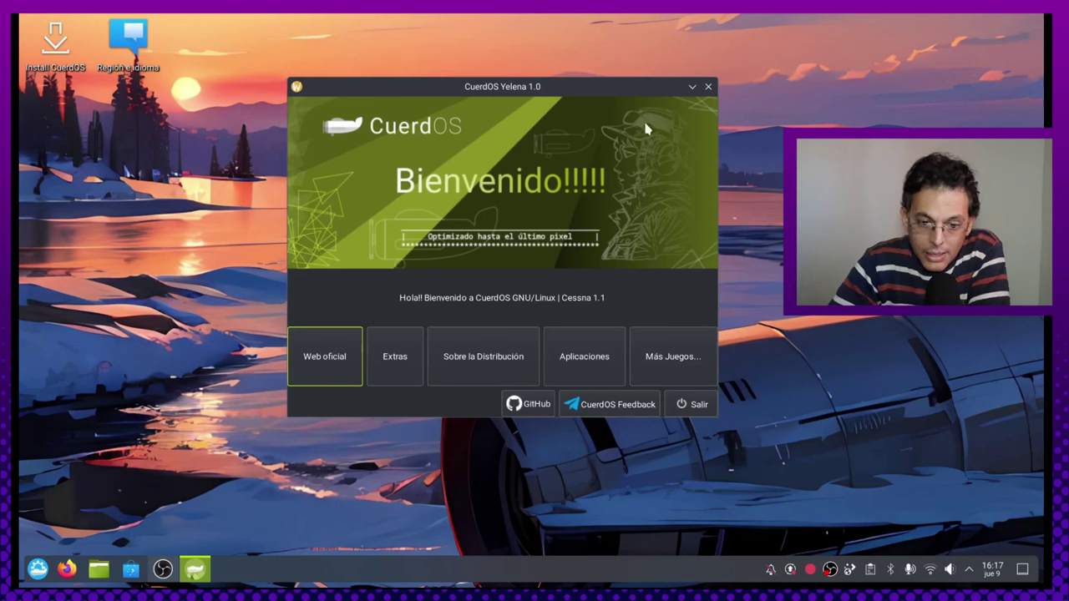
{"action": "left_click_drag", "start_coordinate": [565, 93], "coordinate": [583, 105]}
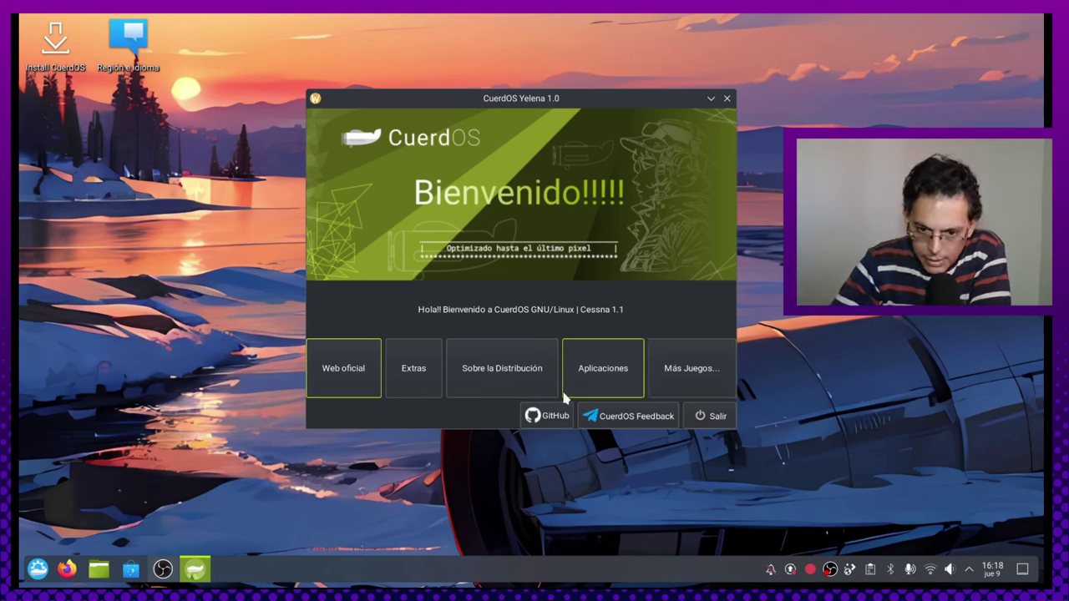
- Open the Extras web page, dismiss the translation offer, set Firefox as the default browser, and highlight the CuerdOS-Extras README description
{"action": "left_click", "coordinate": [420, 380]}
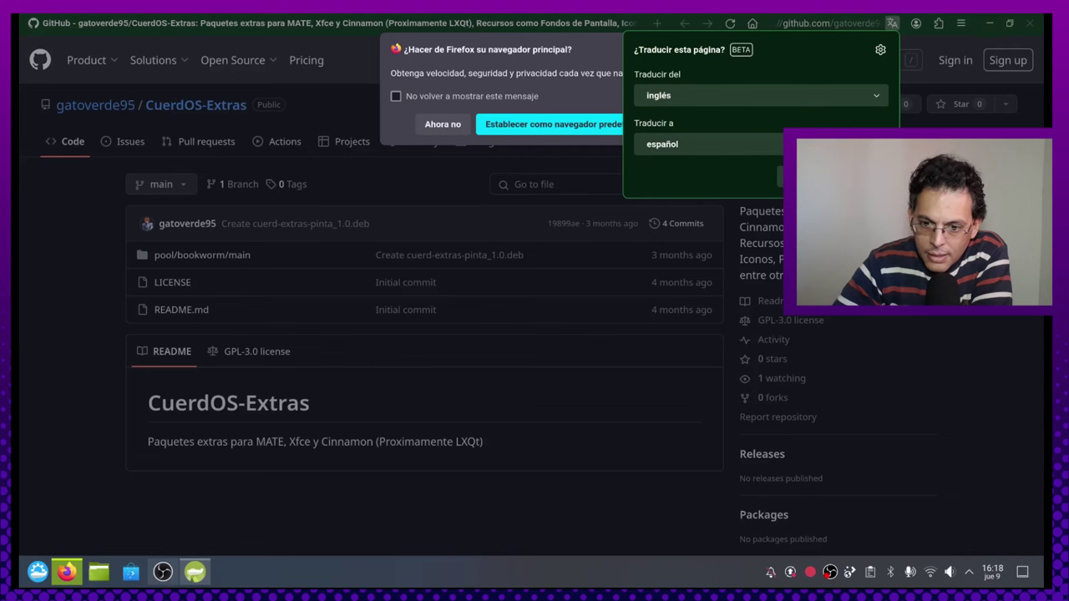
{"action": "left_click", "coordinate": [892, 22]}
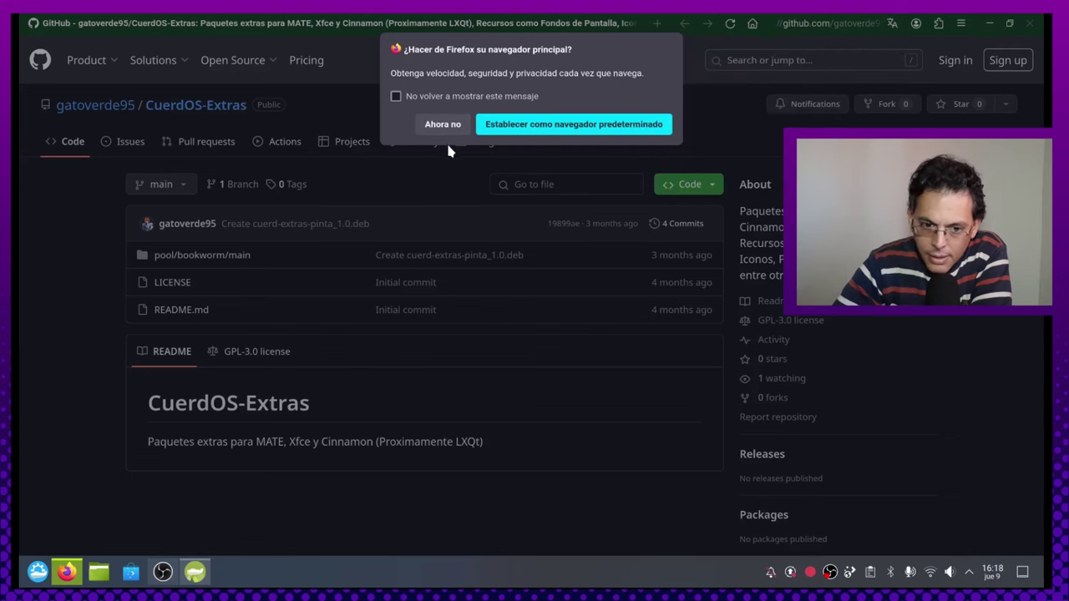
{"action": "left_click", "coordinate": [543, 124]}
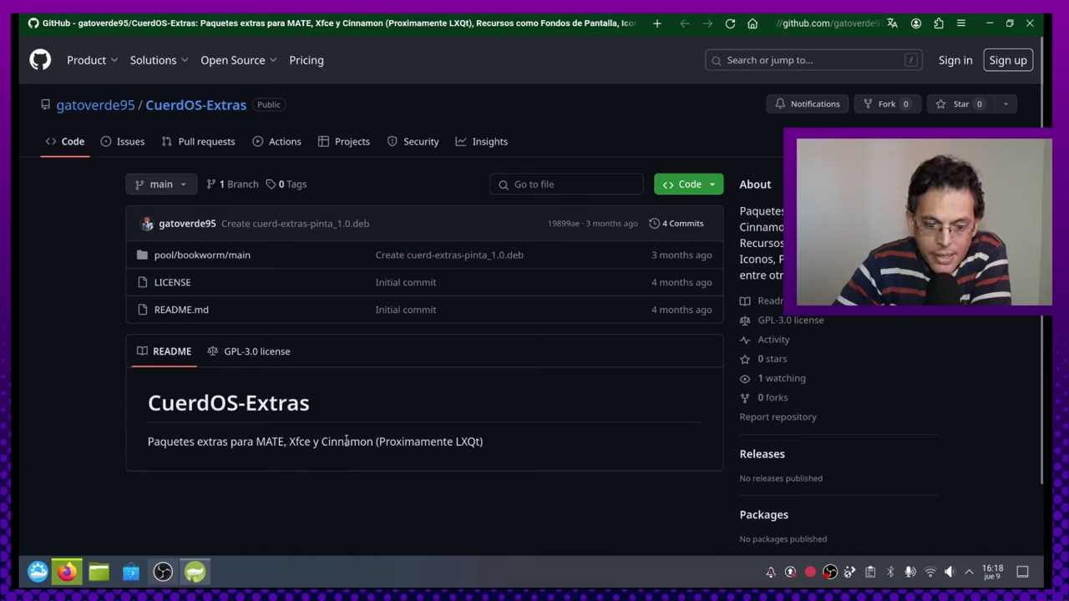
{"action": "triple_click", "coordinate": [470, 434]}
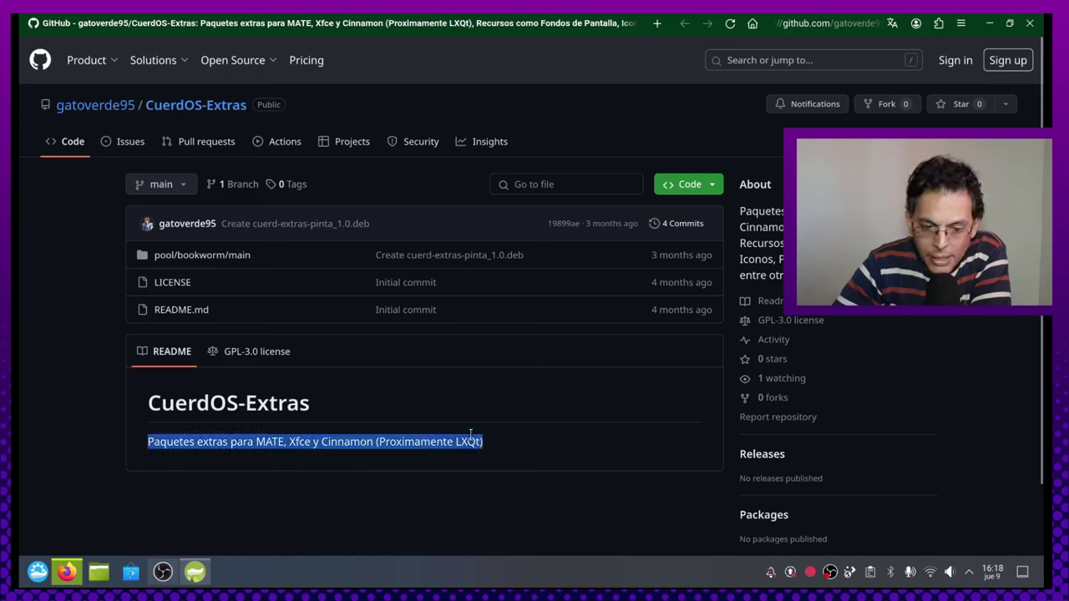
{"action": "triple_click", "coordinate": [470, 434]}
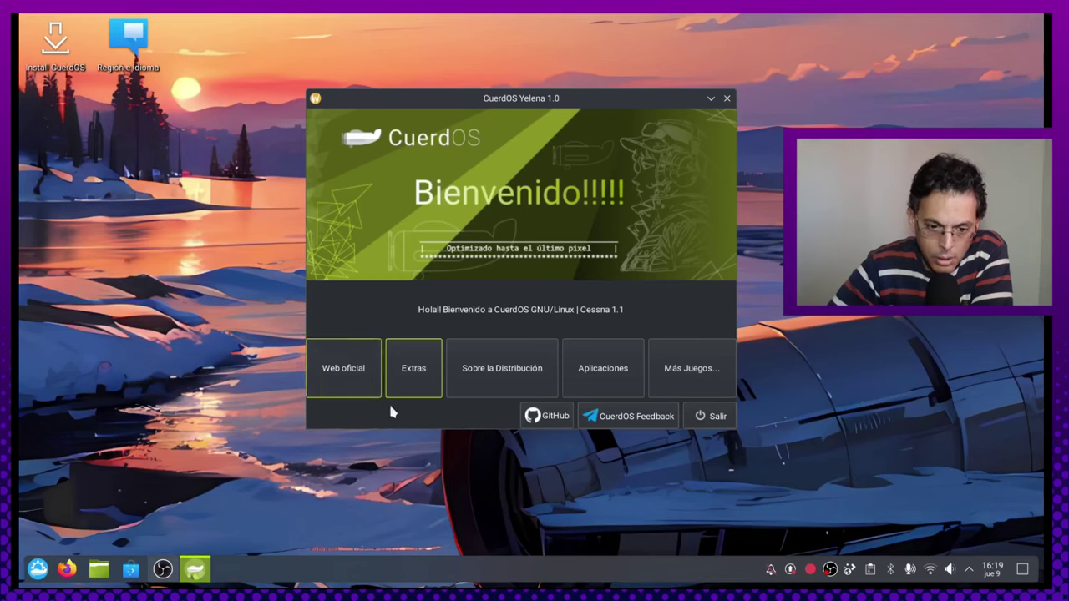
- Read through the Sobre la Distribución slides up to Ediciones en Camino and close the welcome window
{"action": "left_click", "coordinate": [504, 369]}
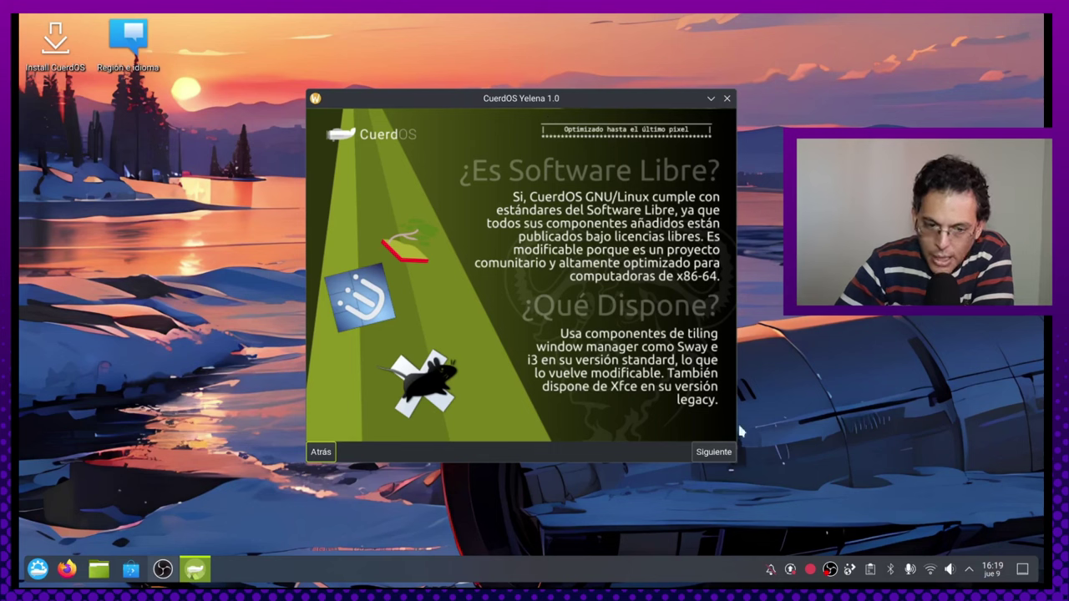
{"action": "left_click", "coordinate": [714, 452]}
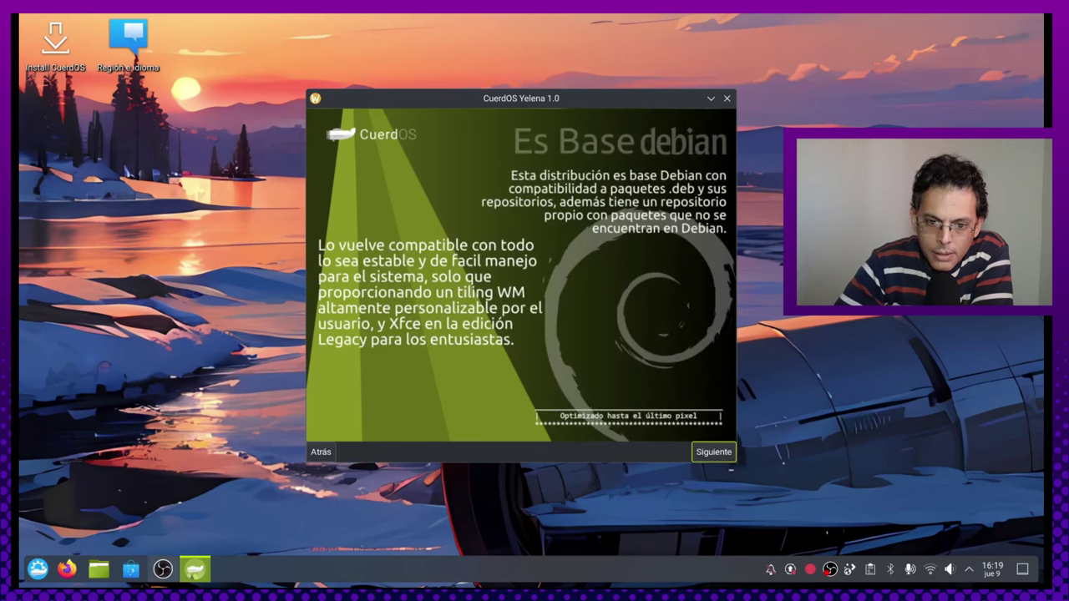
{"action": "left_click", "coordinate": [714, 451]}
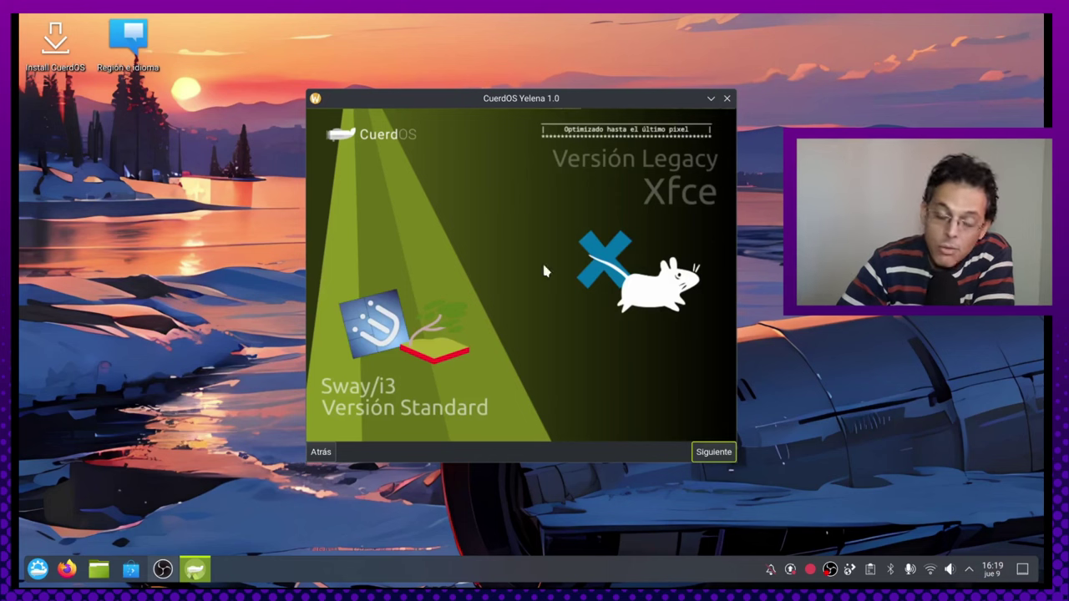
{"action": "left_click", "coordinate": [730, 459]}
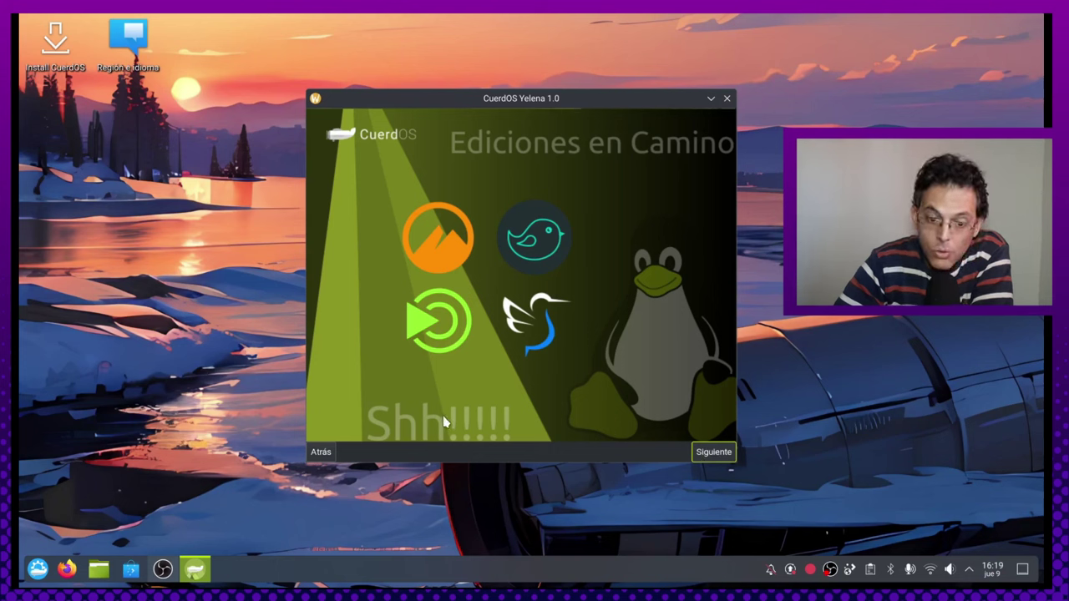
{"action": "left_click", "coordinate": [726, 99]}
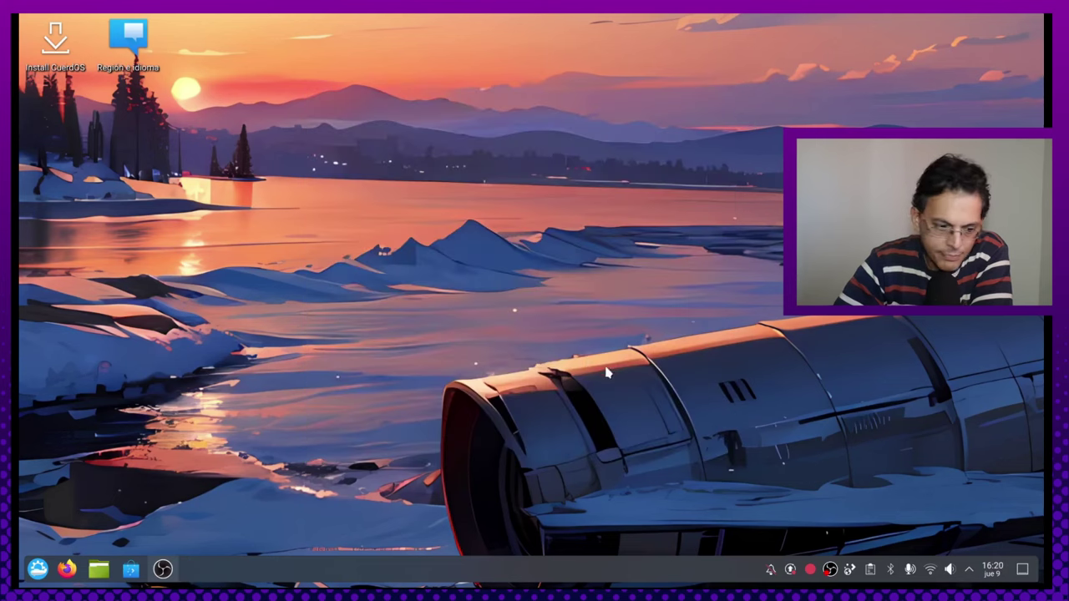
{"action": "left_click", "coordinate": [37, 571]}
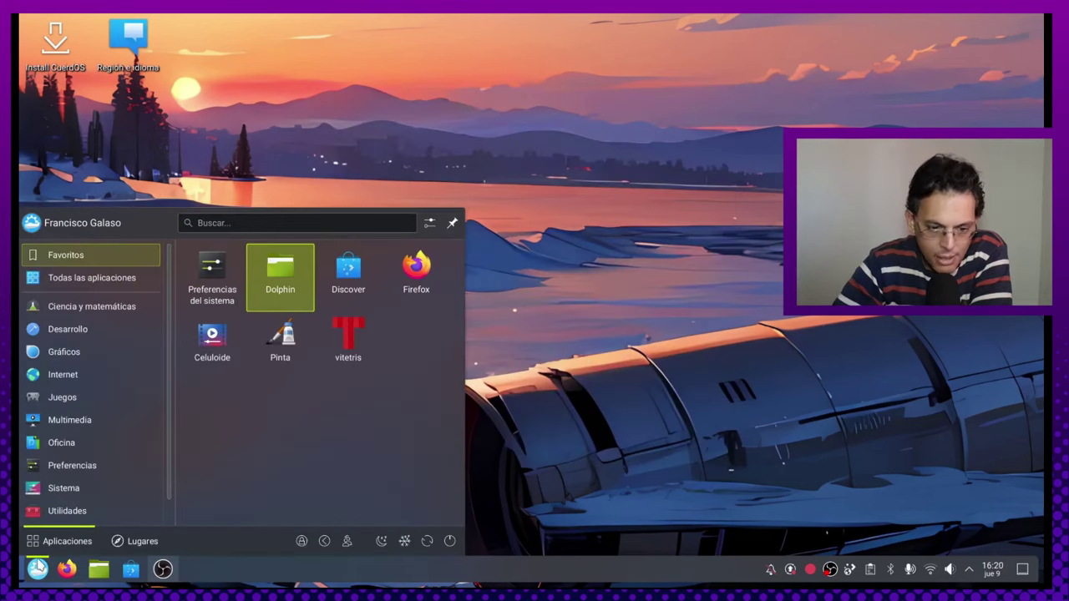
{"action": "left_click", "coordinate": [38, 571]}
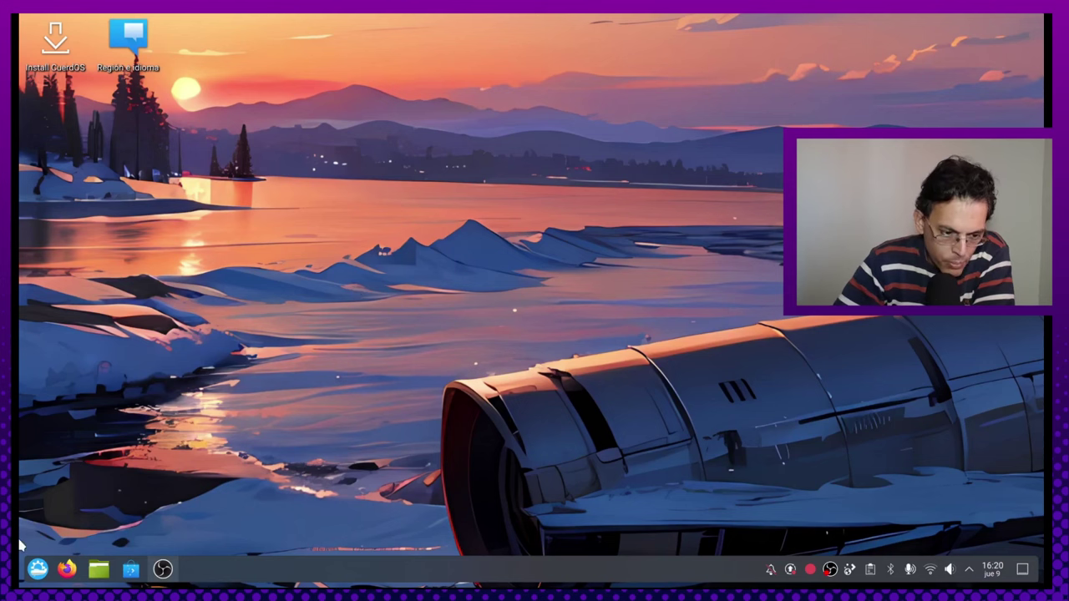
{"action": "left_click", "coordinate": [38, 568]}
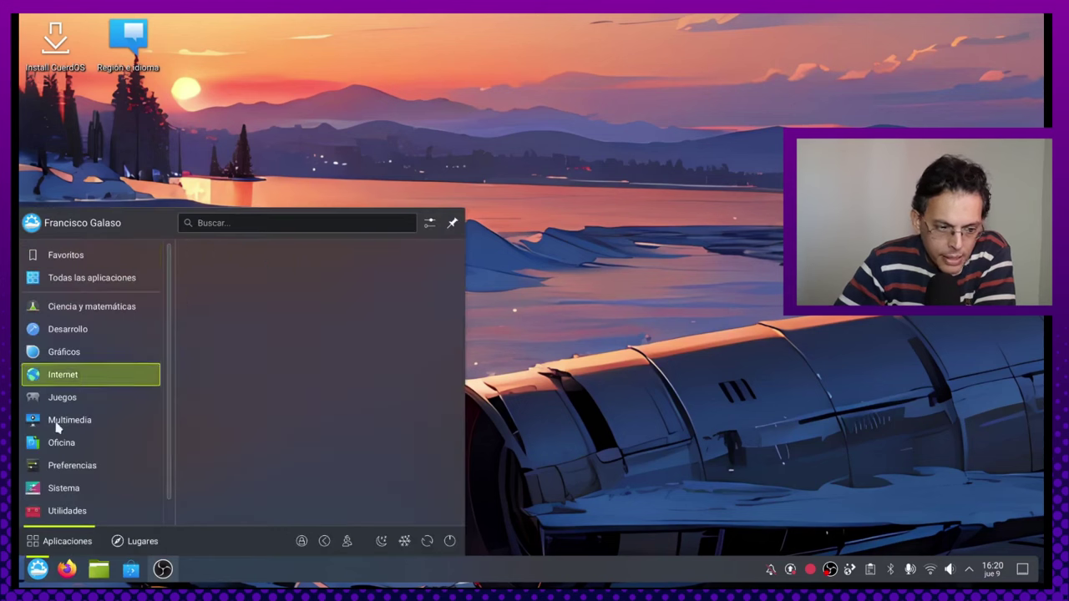
{"action": "scroll", "coordinate": [210, 444], "scroll_direction": "down", "scroll_amount": 1}
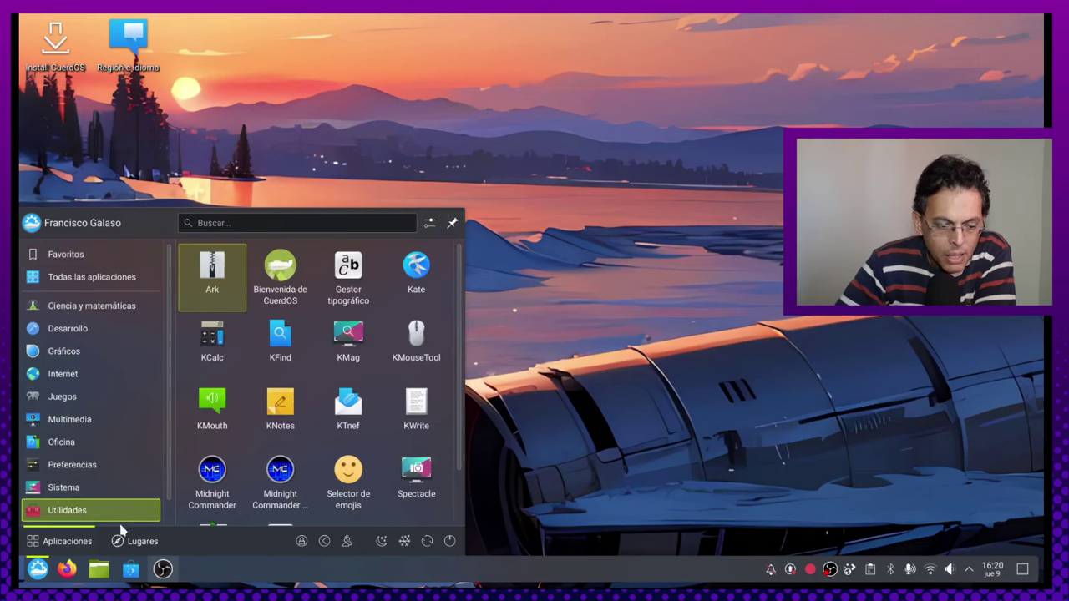
{"action": "left_click", "coordinate": [37, 573]}
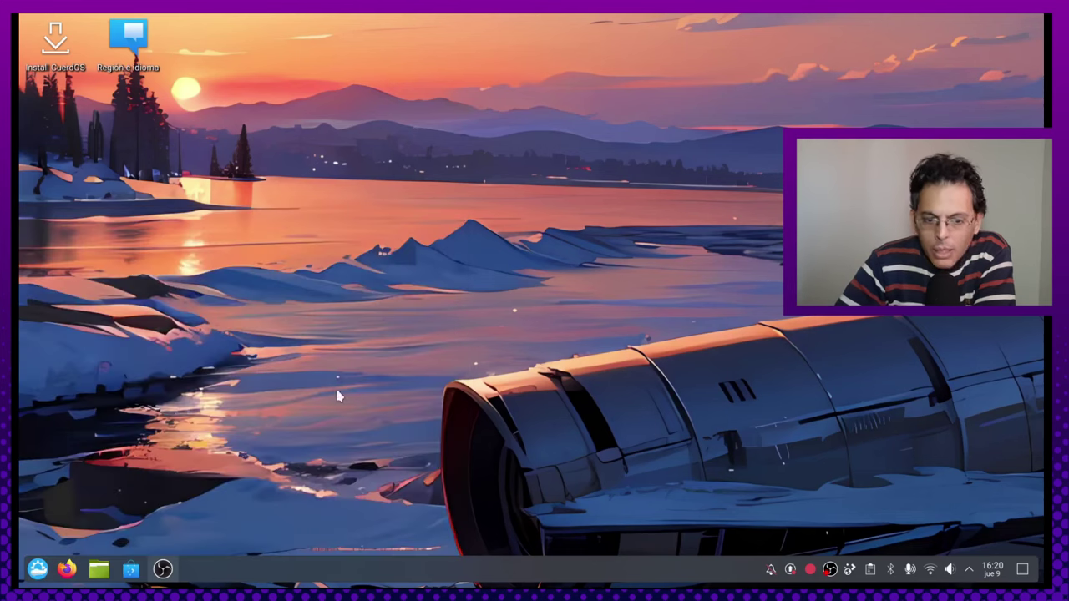
{"action": "left_click", "coordinate": [36, 571]}
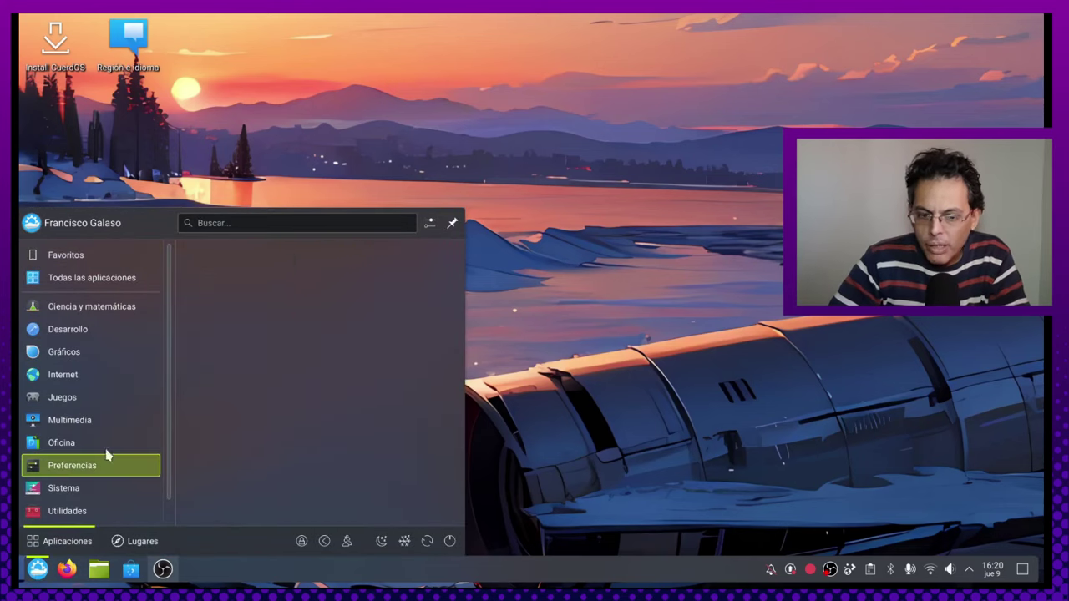
{"action": "left_click", "coordinate": [37, 569]}
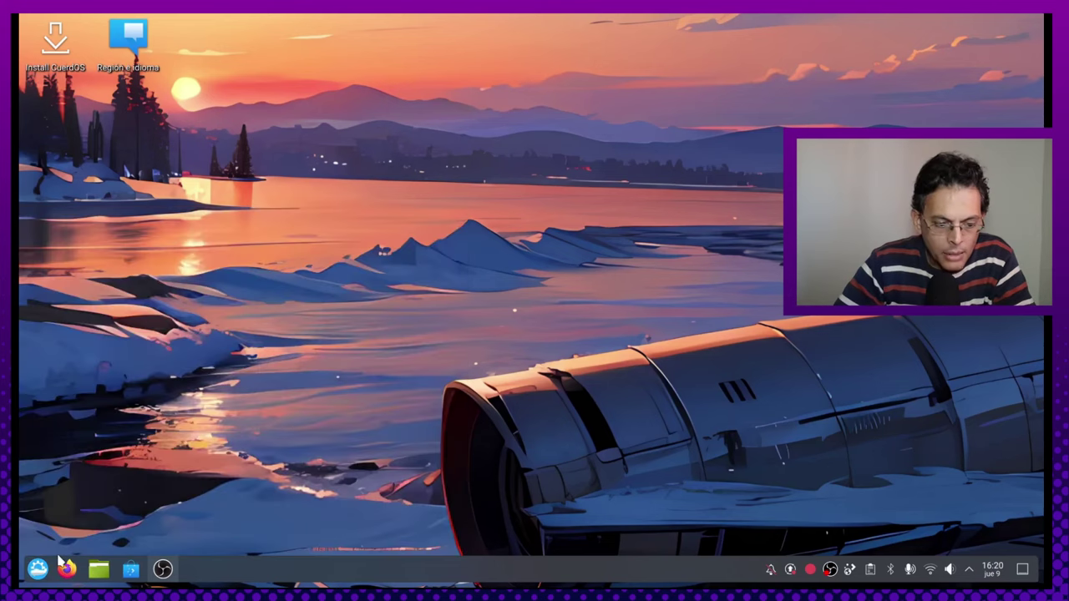
- Search the applications for "konsole" and launch the Konsole terminal
{"action": "left_click", "coordinate": [38, 569]}
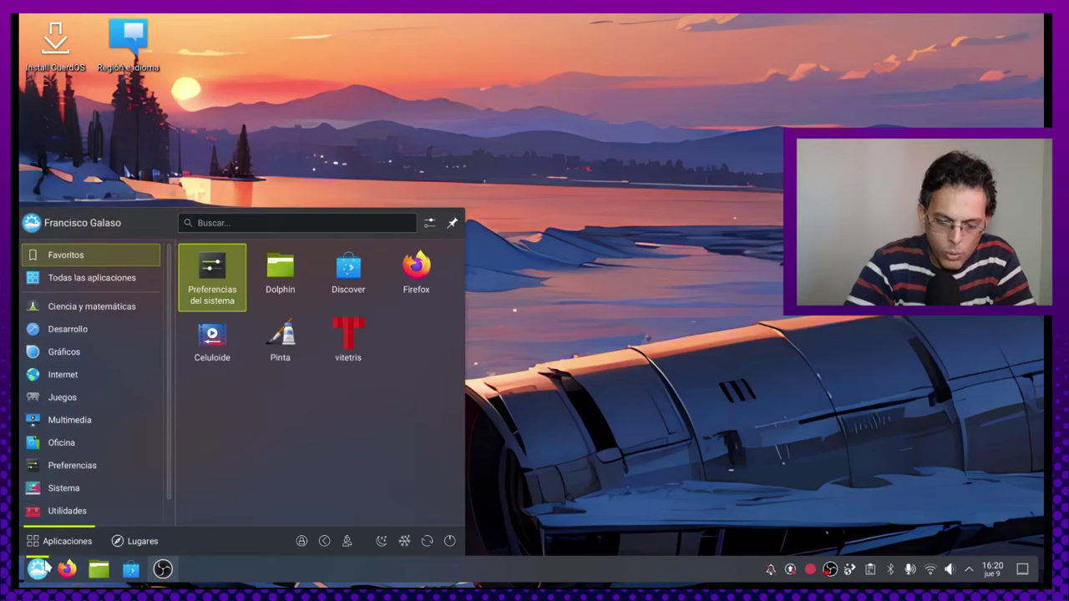
{"action": "type", "text": "konsole"}
{"action": "key", "text": "Return"}
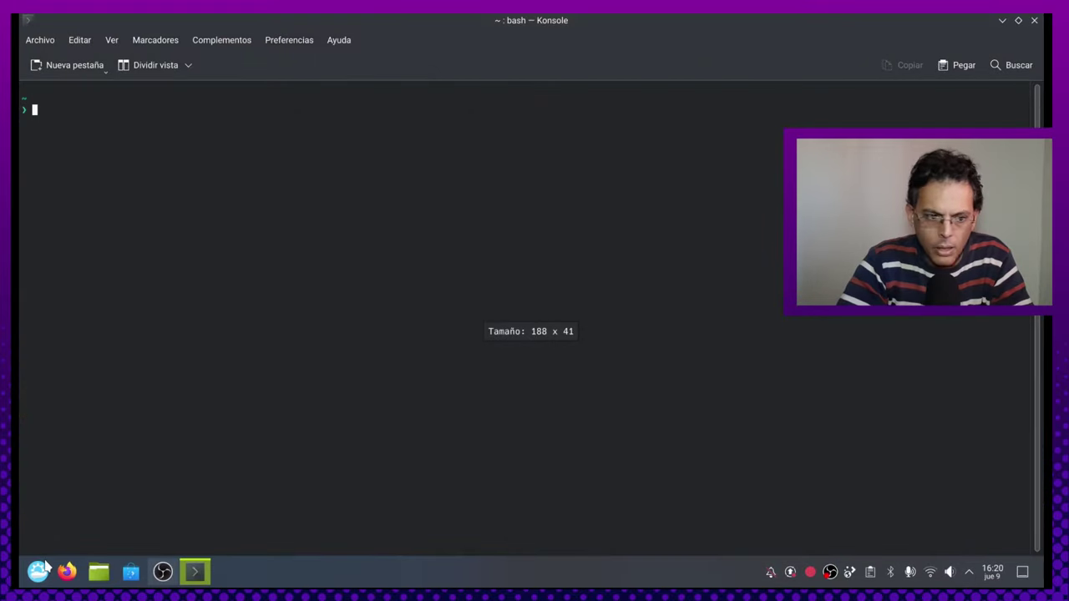
{"action": "type", "text": "sudo"}
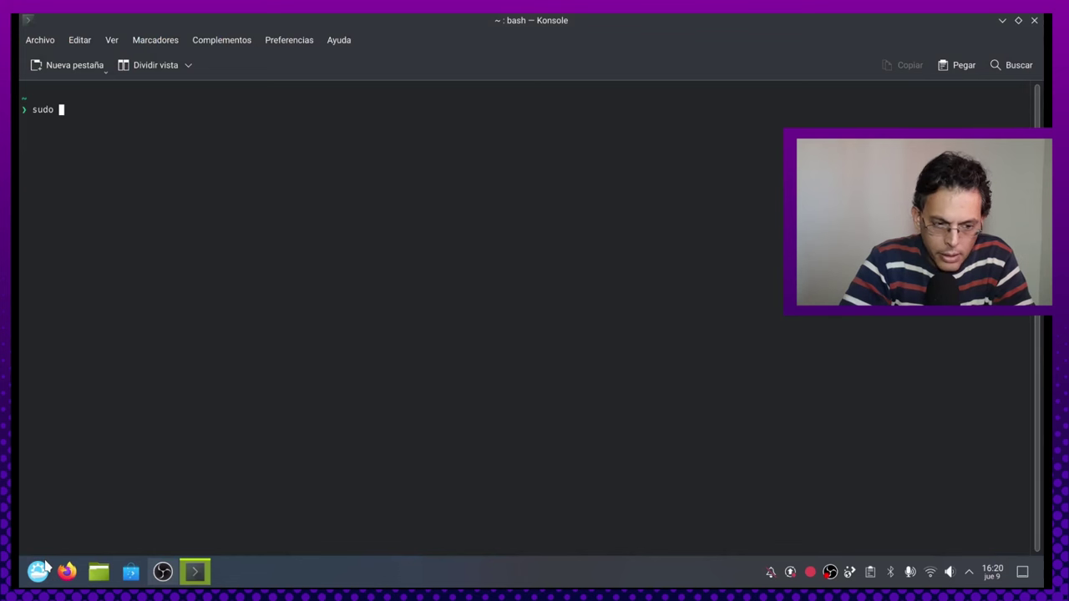
{"action": "key", "text": "BackSpace"}
{"action": "key", "text": "BackSpace"}
{"action": "key", "text": "BackSpace"}
{"action": "key", "text": "BackSpace"}
{"action": "key", "text": "BackSpace"}
- List the installed Flatpak packages and run sudo apt update, entering the account password for sudo
{"action": "type", "text": "flatpak list"}
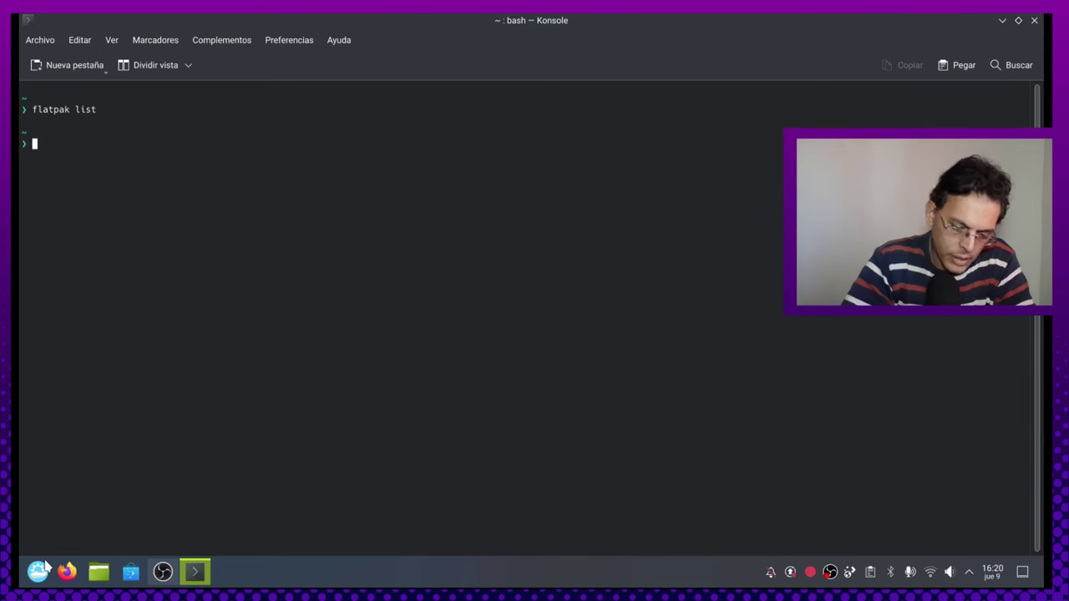
{"action": "type", "text": "do apt"}
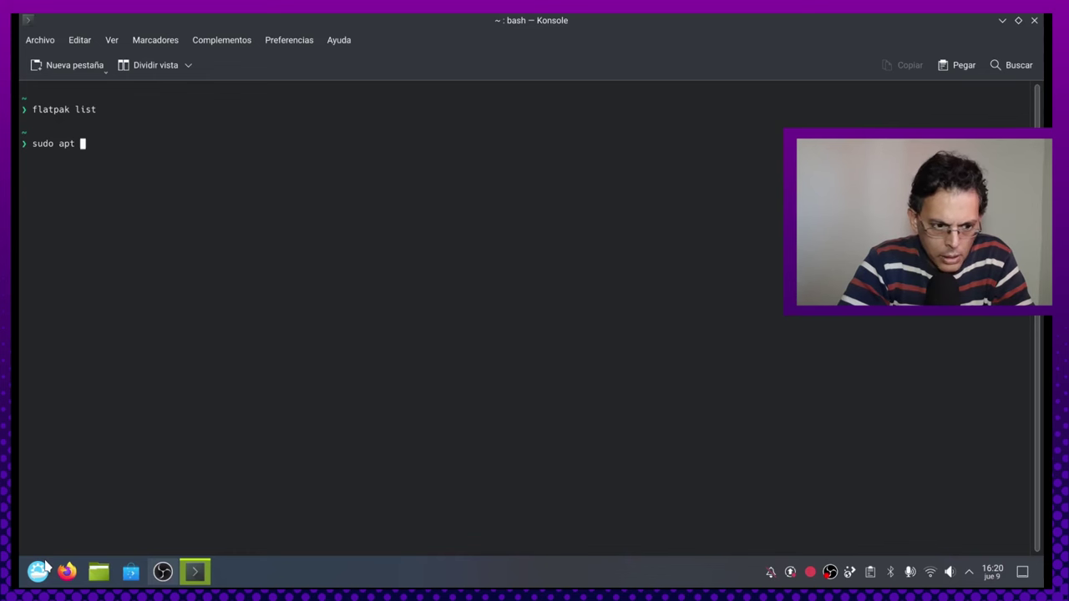
{"action": "type", "text": "update"}
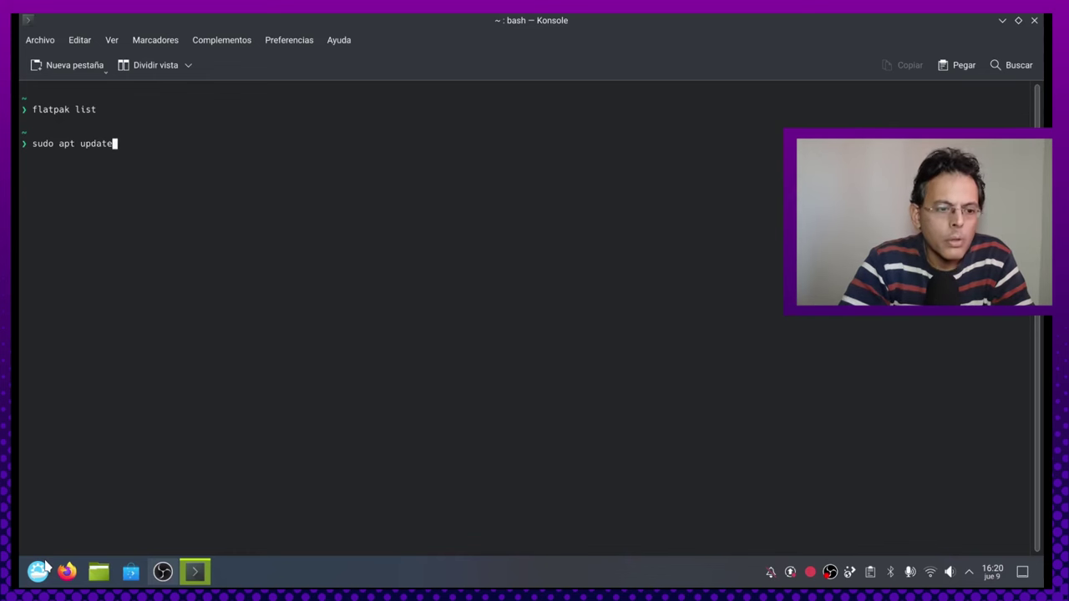
{"action": "key", "text": "Return"}
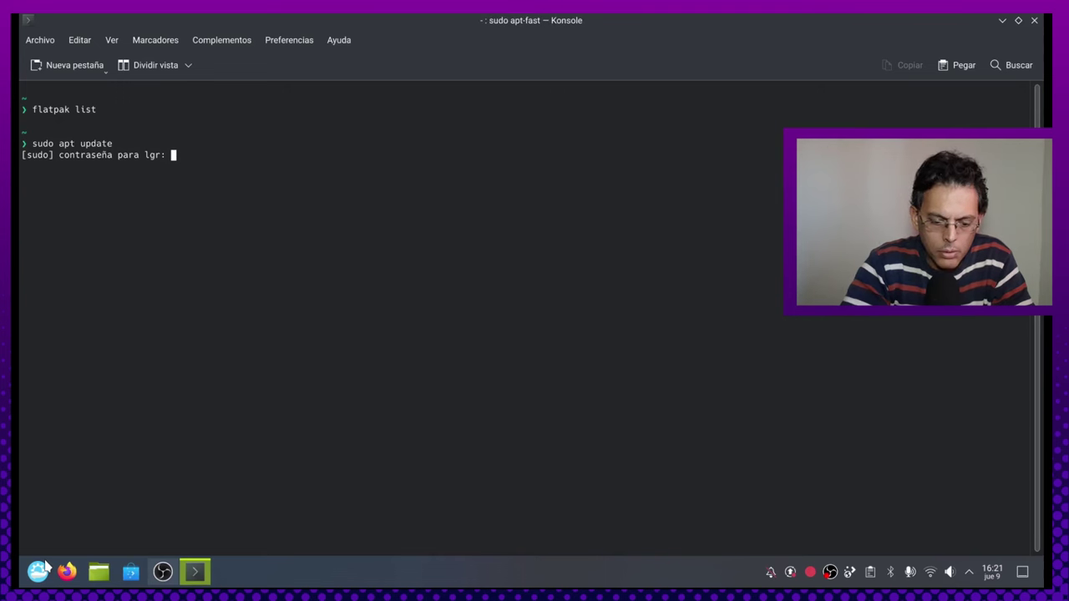
{"action": "key", "text": "Return"}
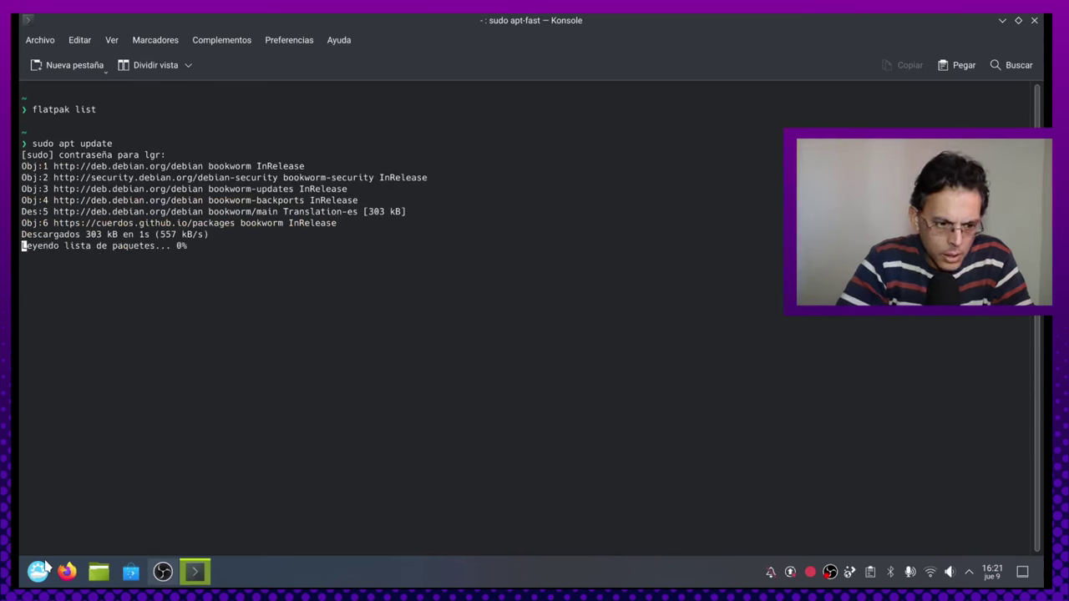
- Run sudo apt upgrade, review the list of upgradable packages, and accept the package download
{"action": "key", "text": "Up"}
{"action": "key", "text": "BackSpace"}
{"action": "key", "text": "BackSpace"}
{"action": "key", "text": "BackSpace"}
{"action": "key", "text": "BackSpace"}
{"action": "type", "text": "grade"}
{"action": "key", "text": "Return"}
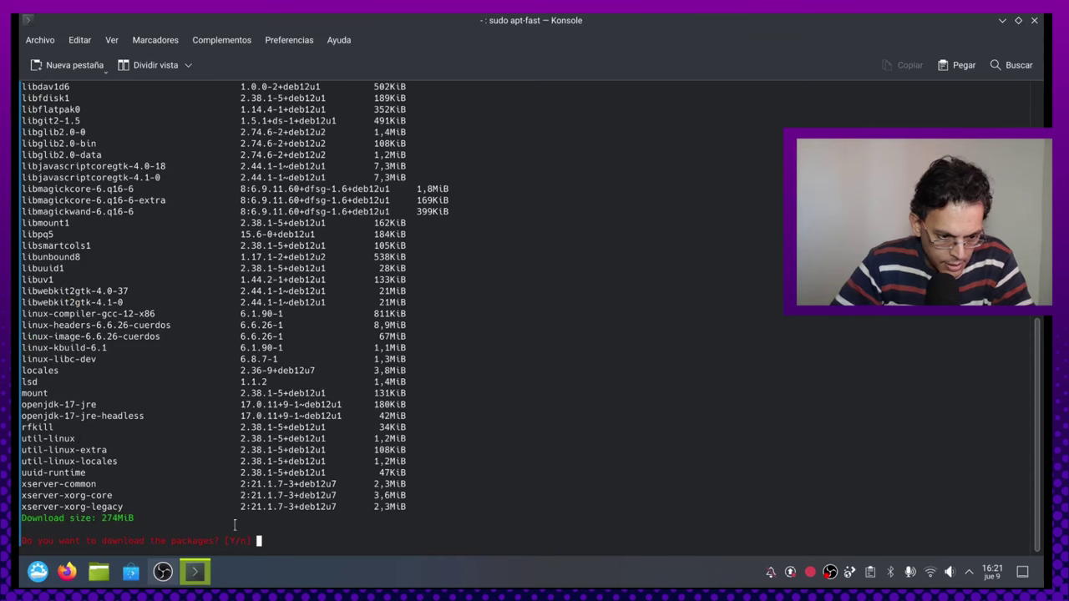
{"action": "scroll", "coordinate": [113, 443], "scroll_direction": "up", "scroll_amount": 9}
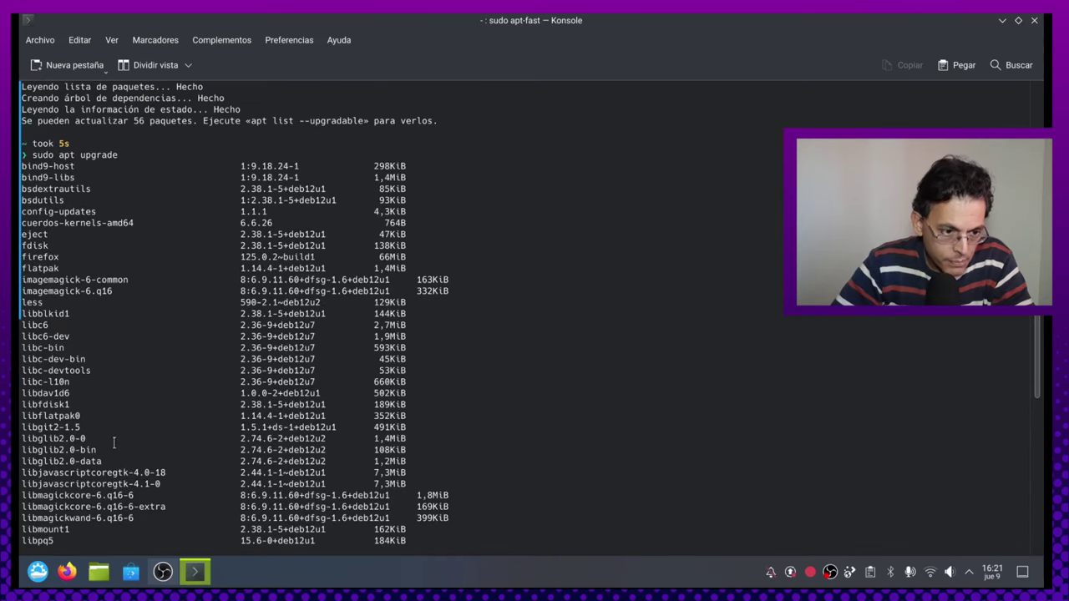
{"action": "scroll", "coordinate": [114, 443], "scroll_direction": "down", "scroll_amount": 9}
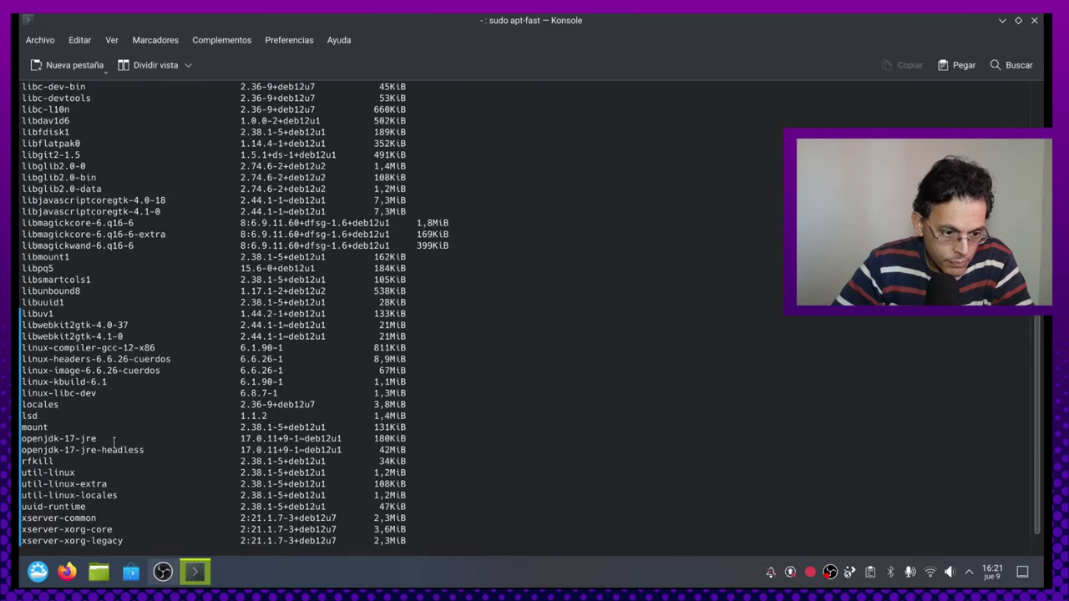
{"action": "key", "text": "Return"}
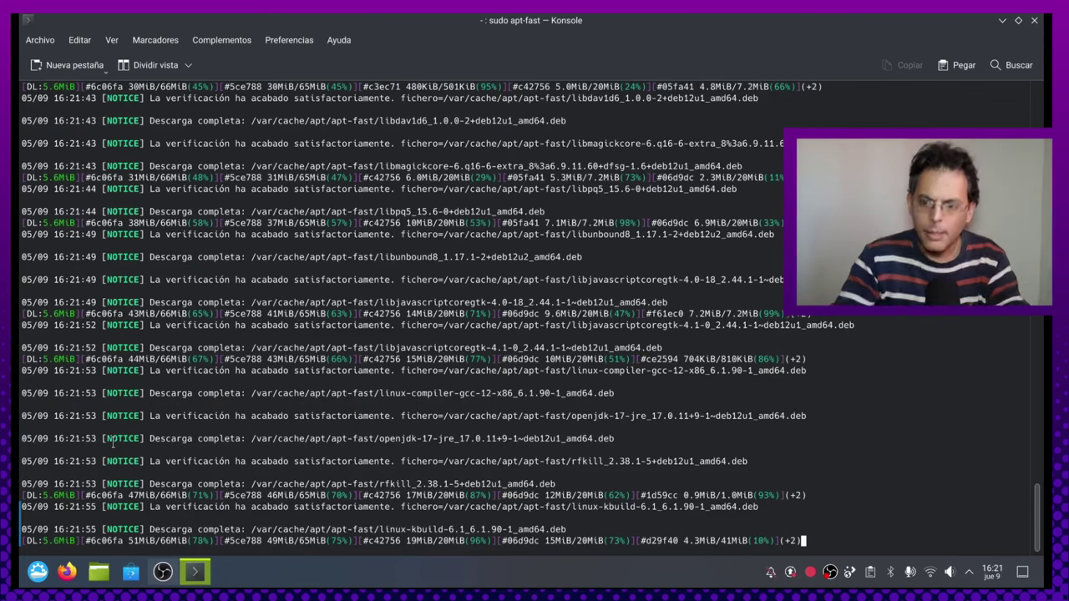
- Minimize the terminal, view the home folder in a maximized Dolphin window, and close Dolphin
{"action": "left_click", "coordinate": [1002, 20]}
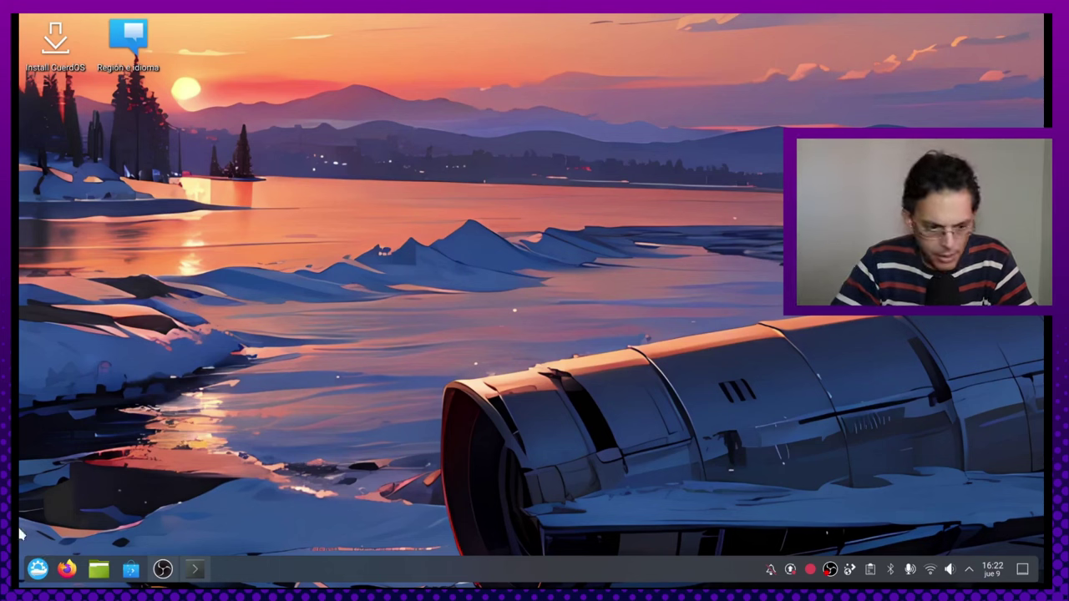
{"action": "left_click", "coordinate": [37, 569]}
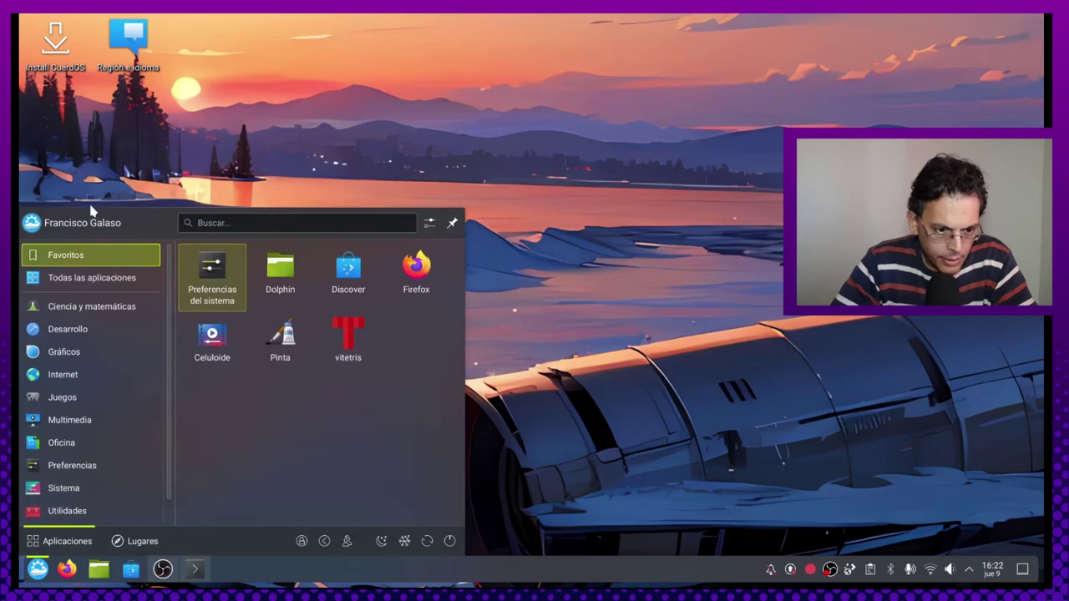
{"action": "left_click", "coordinate": [37, 568]}
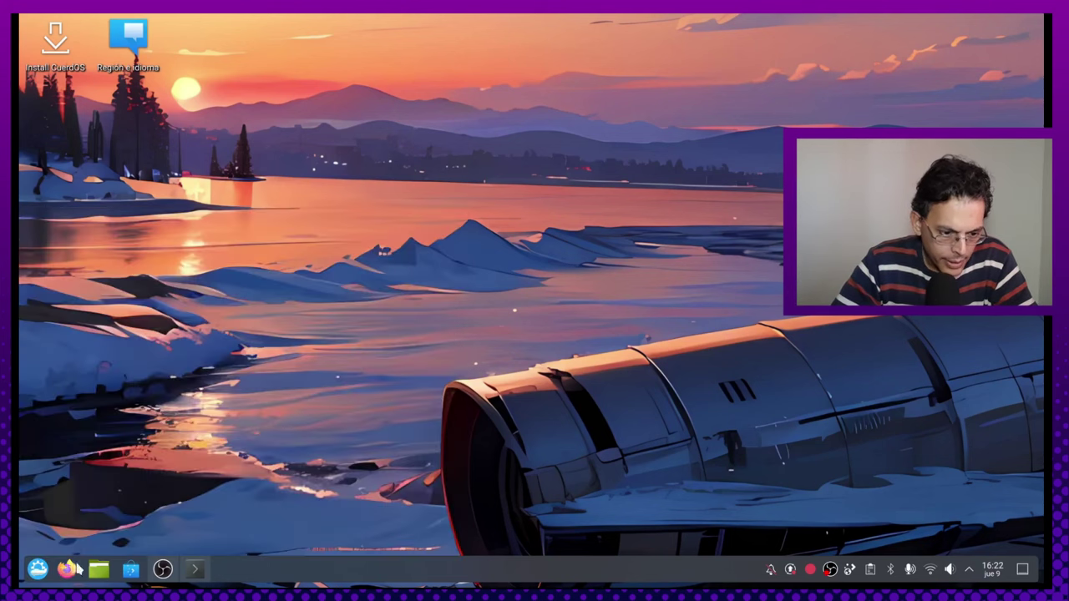
{"action": "left_click", "coordinate": [99, 569]}
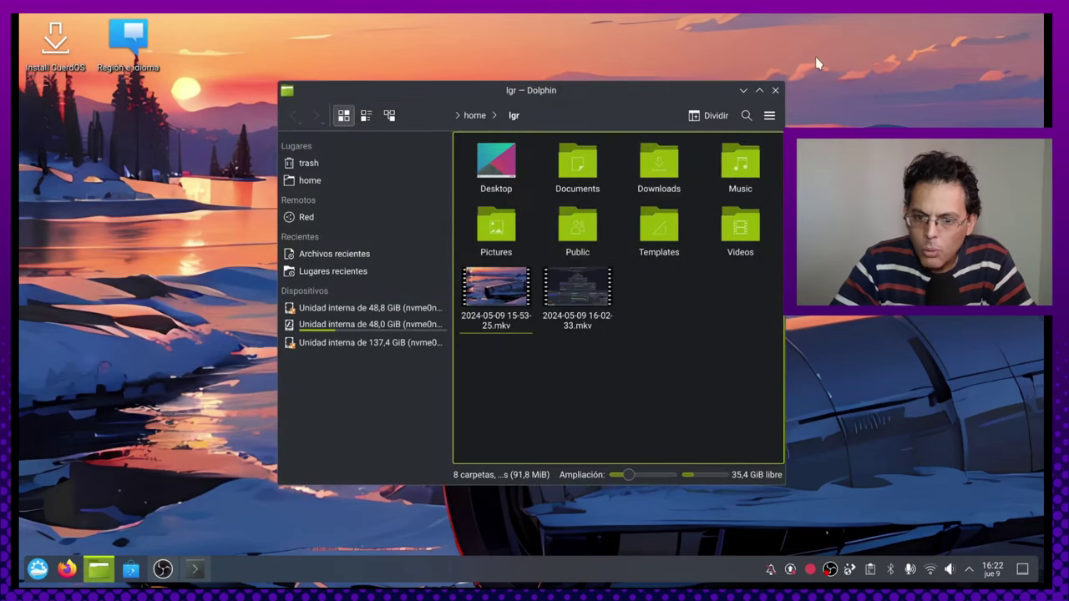
{"action": "left_click", "coordinate": [759, 90]}
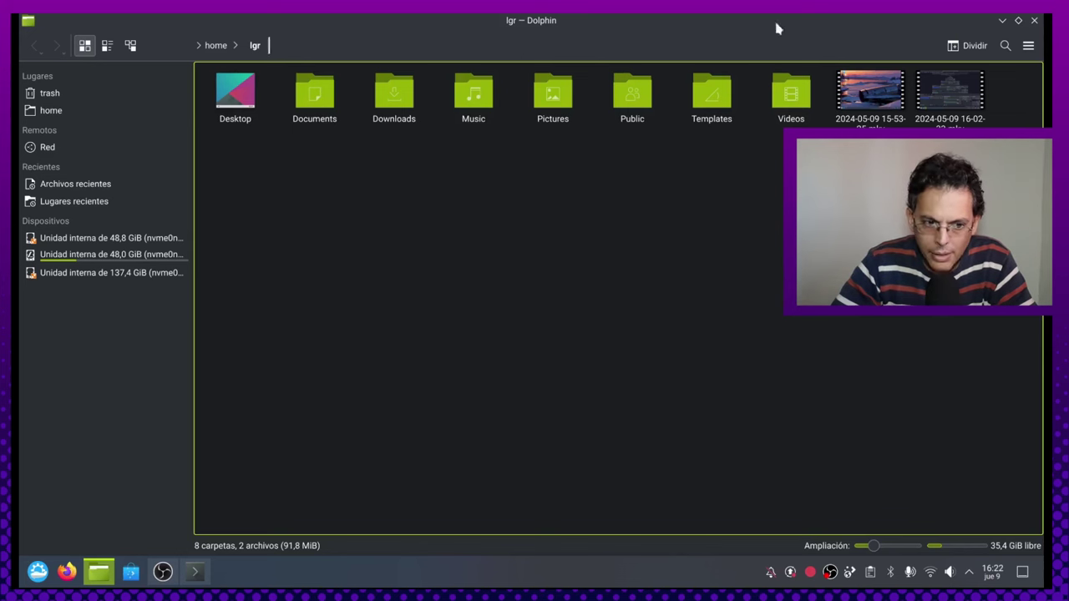
{"action": "left_click", "coordinate": [1036, 21]}
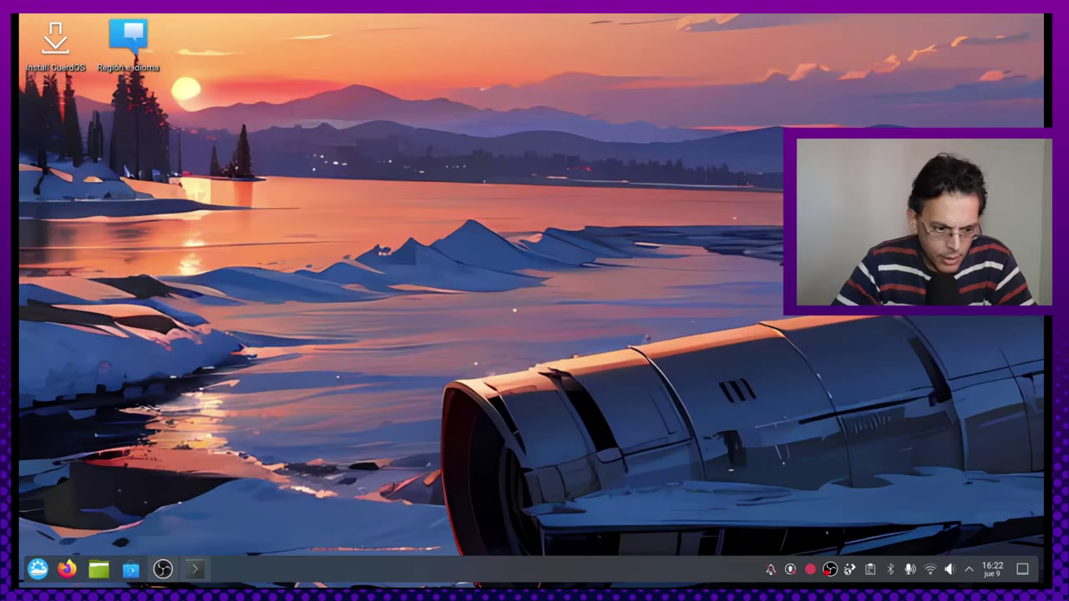
- Open Preferencias del sistema and examine the Aspecto pages from Tema global through Iconos
{"action": "left_click", "coordinate": [38, 571]}
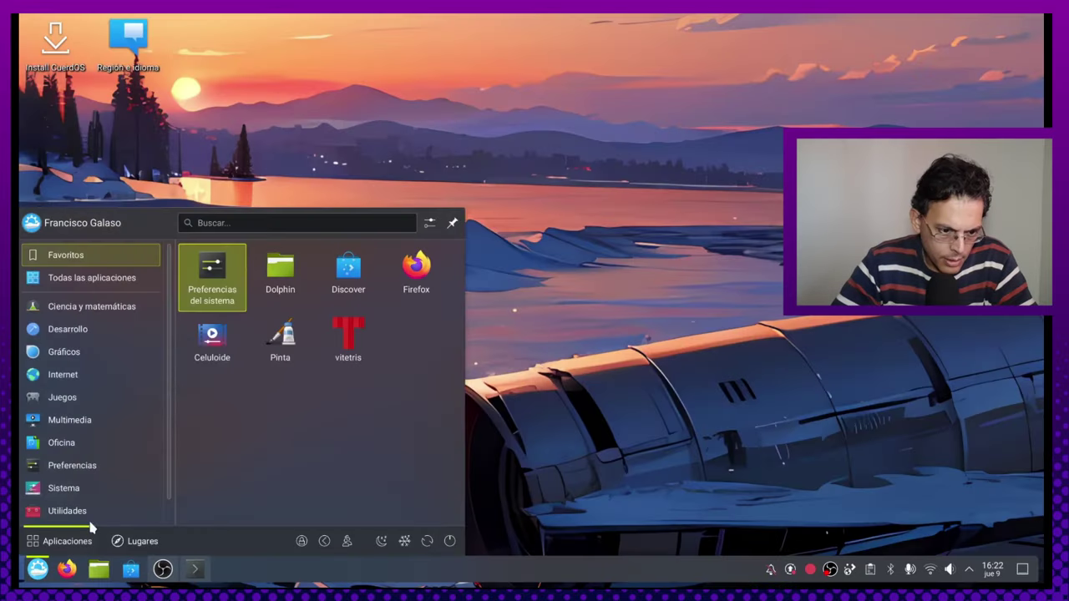
{"action": "left_click", "coordinate": [214, 282]}
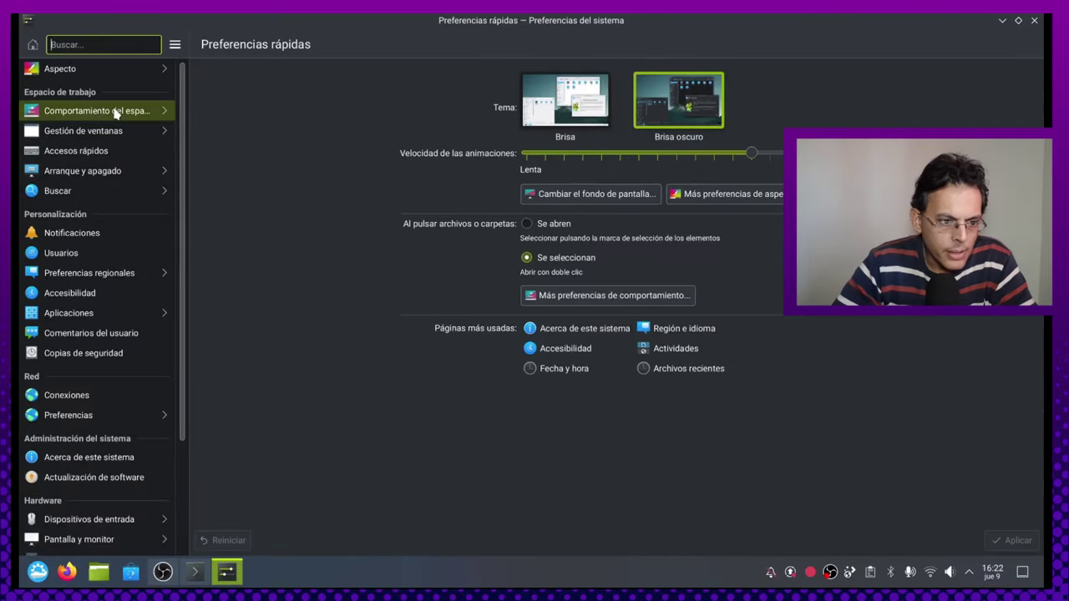
{"action": "left_click", "coordinate": [115, 111]}
{"action": "left_click", "coordinate": [107, 68]}
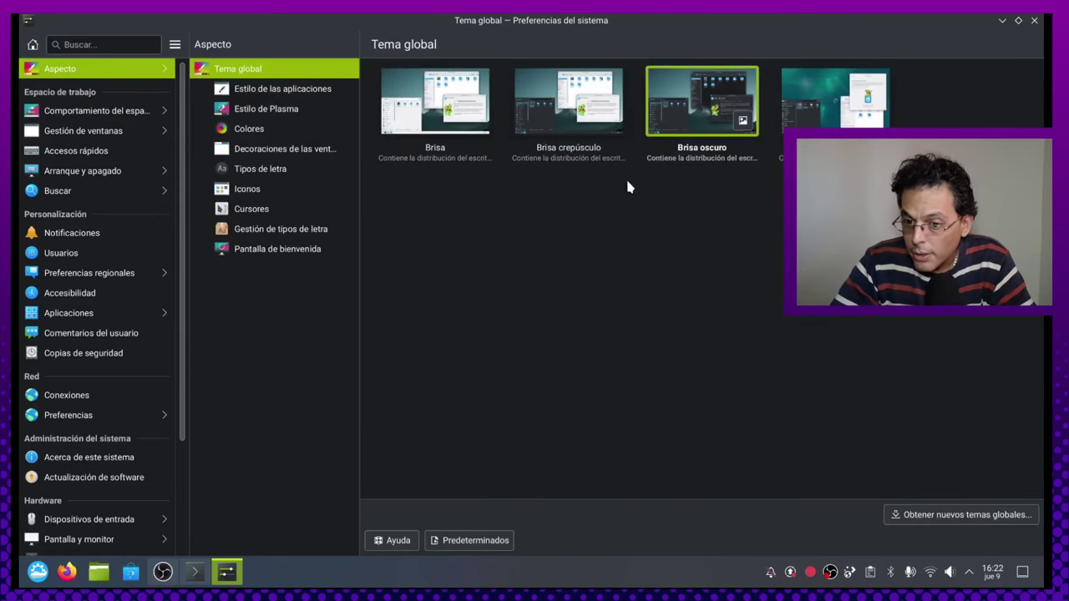
{"action": "left_click", "coordinate": [239, 92]}
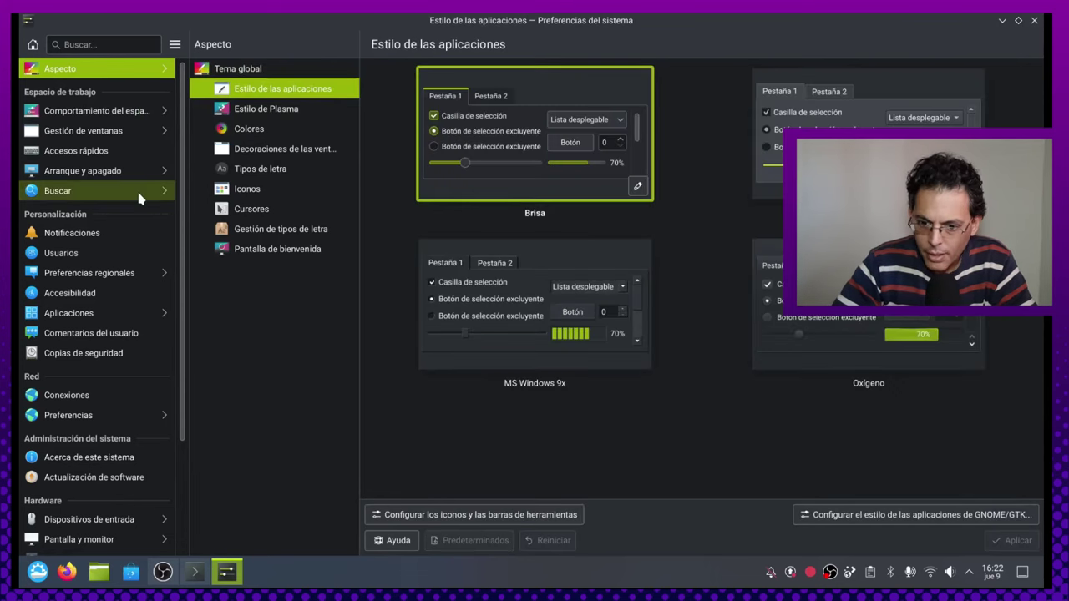
{"action": "left_click", "coordinate": [267, 109]}
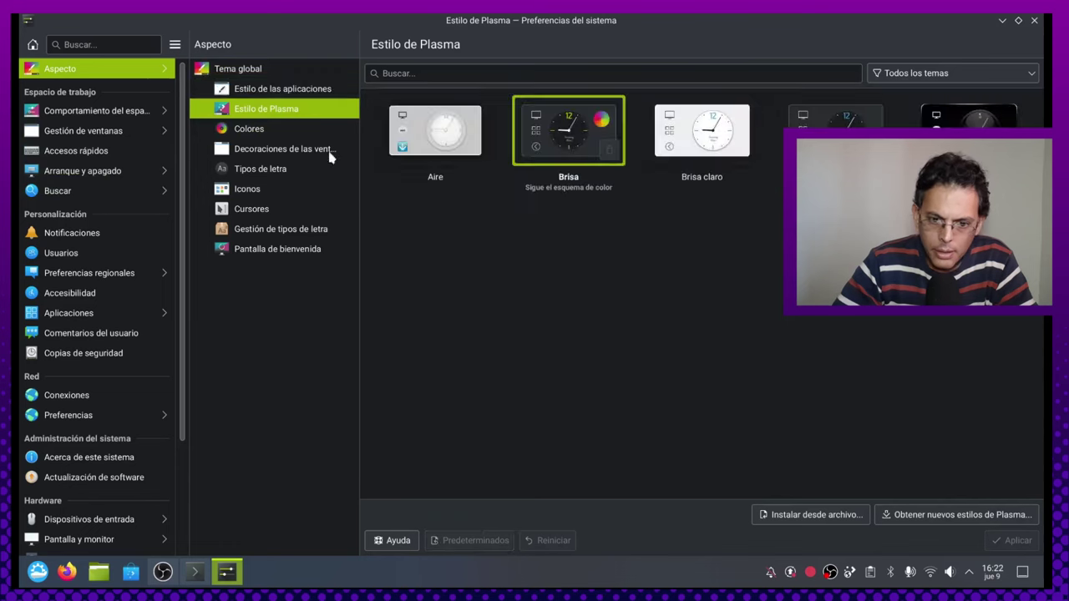
{"action": "left_click", "coordinate": [282, 132]}
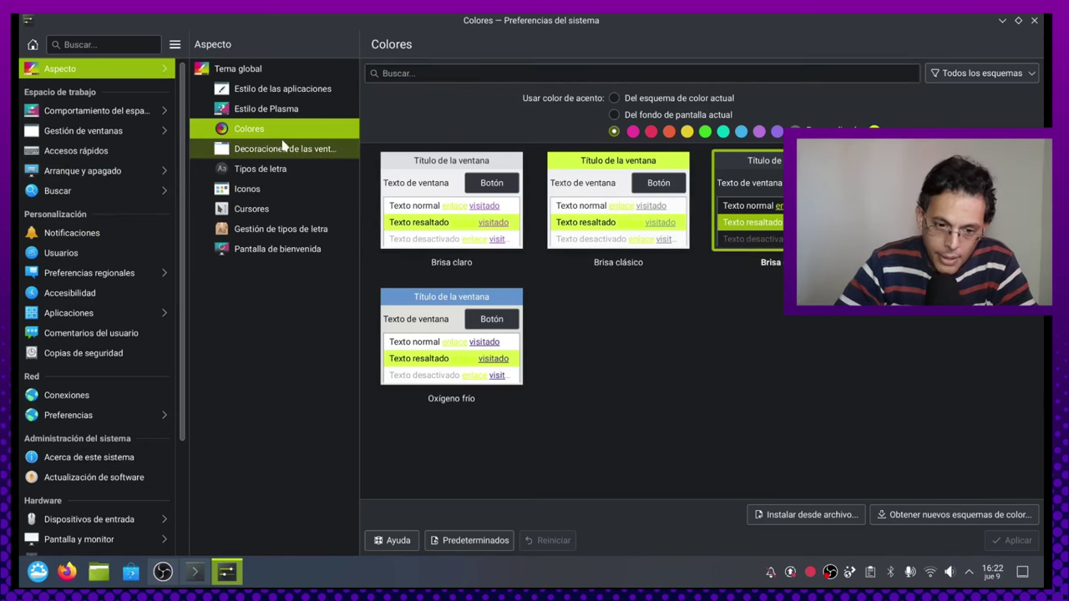
{"action": "left_click", "coordinate": [251, 148]}
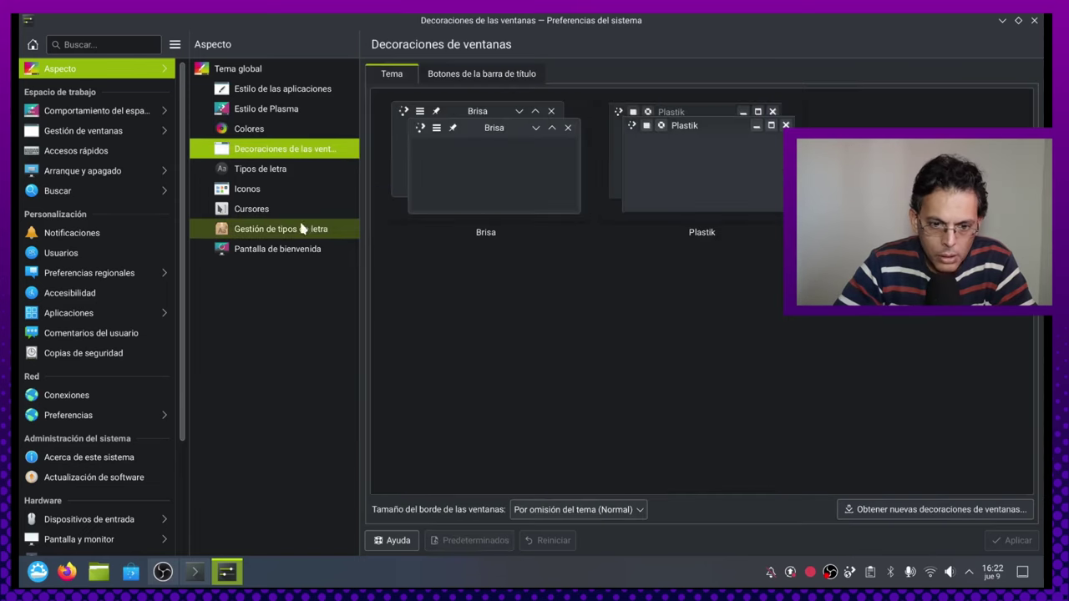
{"action": "left_click", "coordinate": [265, 171]}
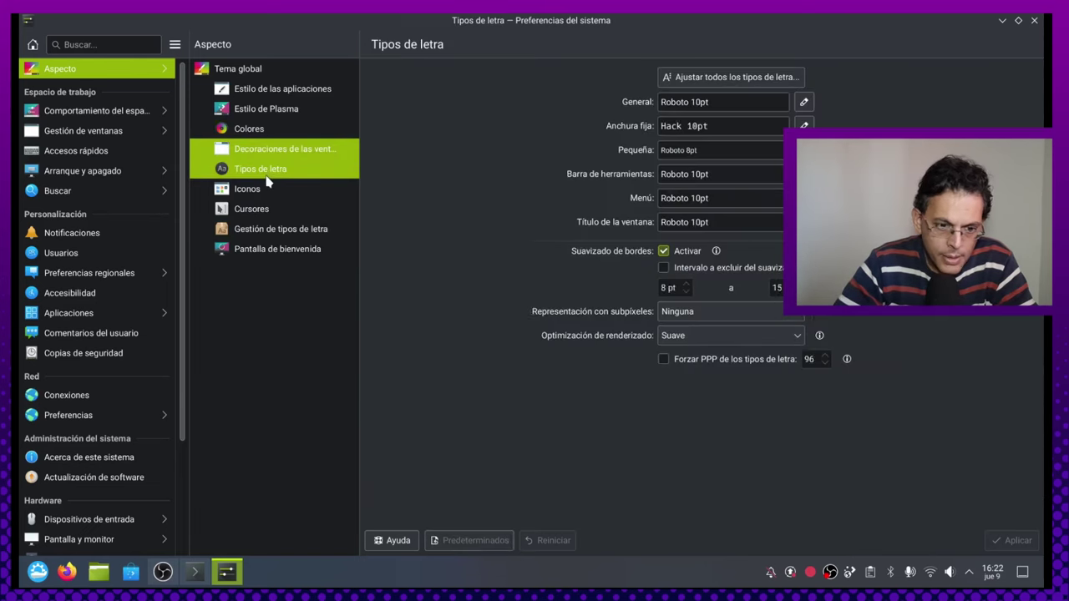
{"action": "left_click", "coordinate": [266, 191]}
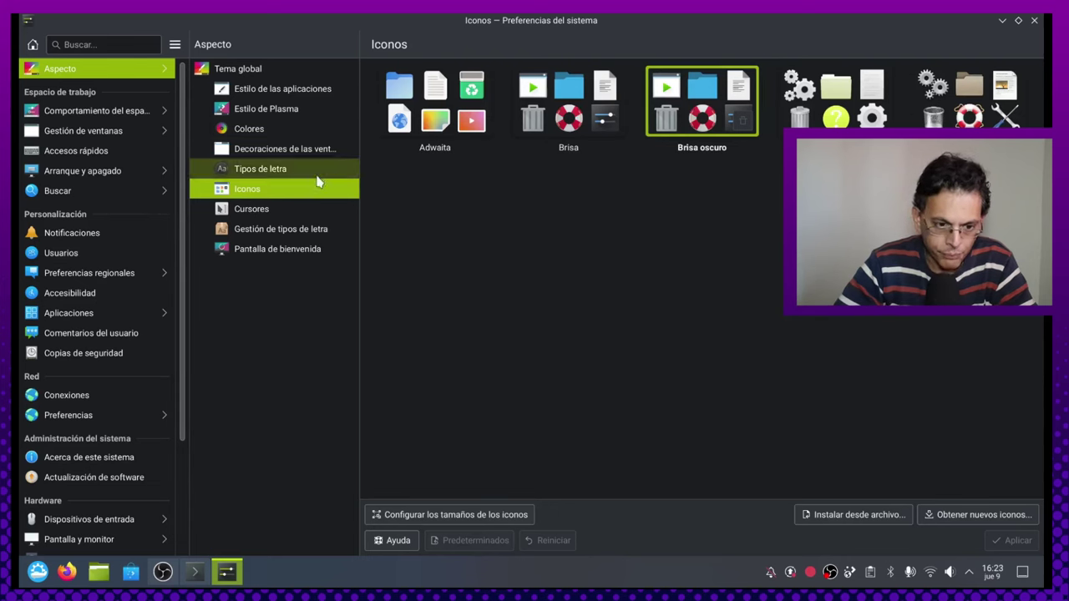
- Browse the downloadable global themes for Tema global in a maximized window and close the theme browser
{"action": "left_click", "coordinate": [238, 69]}
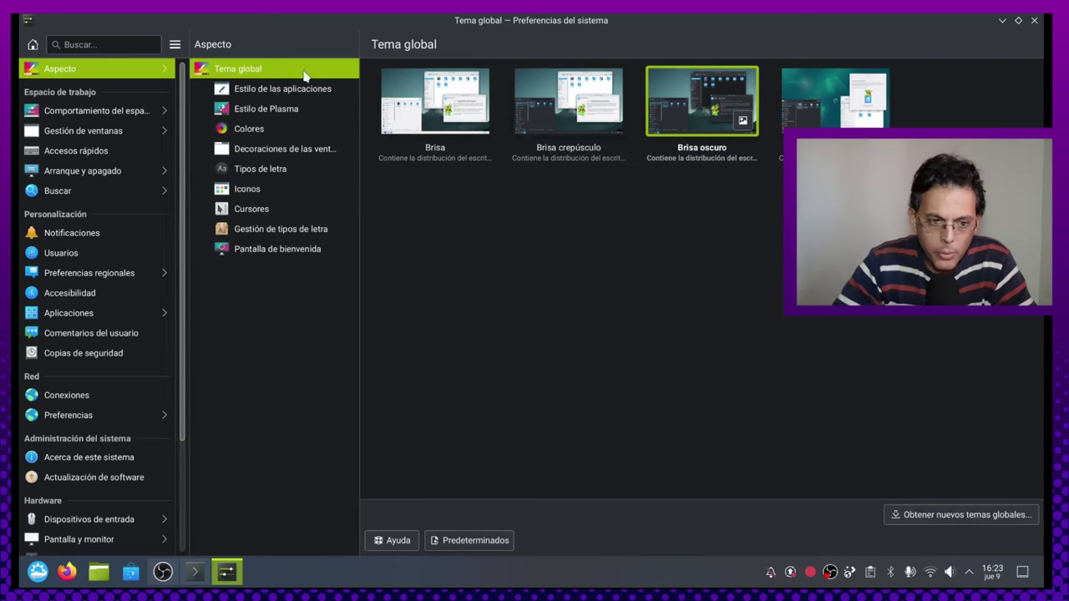
{"action": "left_click", "coordinate": [960, 515]}
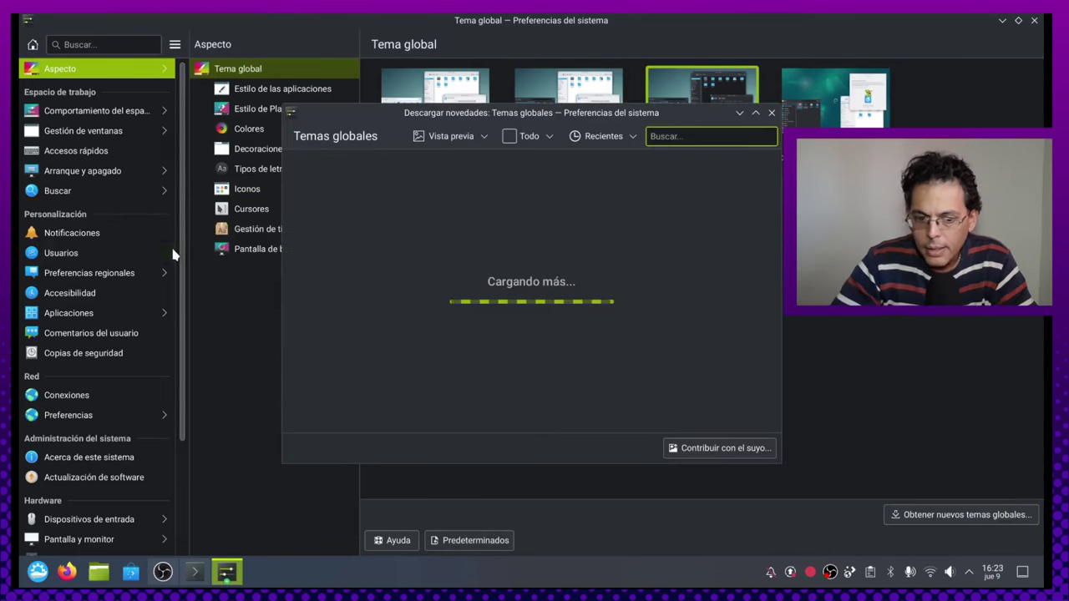
{"action": "left_click", "coordinate": [755, 112]}
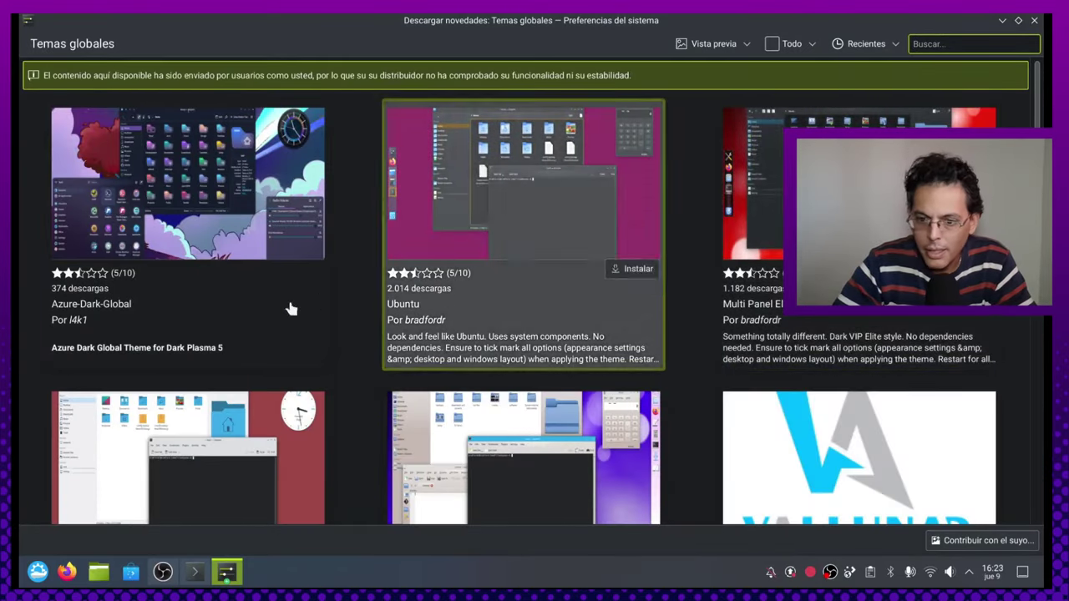
{"action": "scroll", "coordinate": [367, 311], "scroll_direction": "down", "scroll_amount": 5}
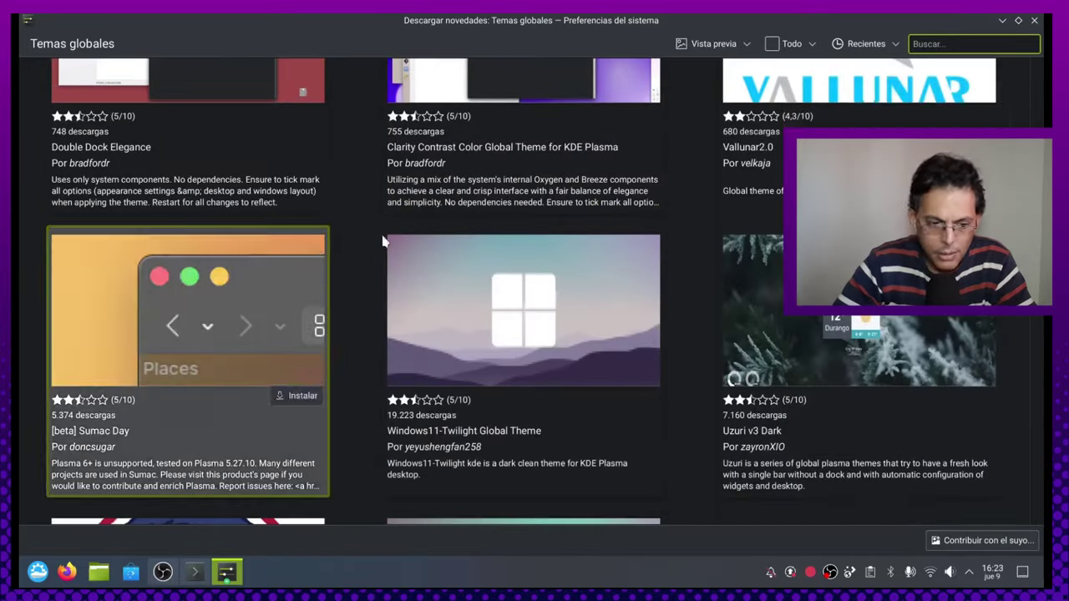
{"action": "scroll", "coordinate": [367, 109], "scroll_direction": "down", "scroll_amount": 3}
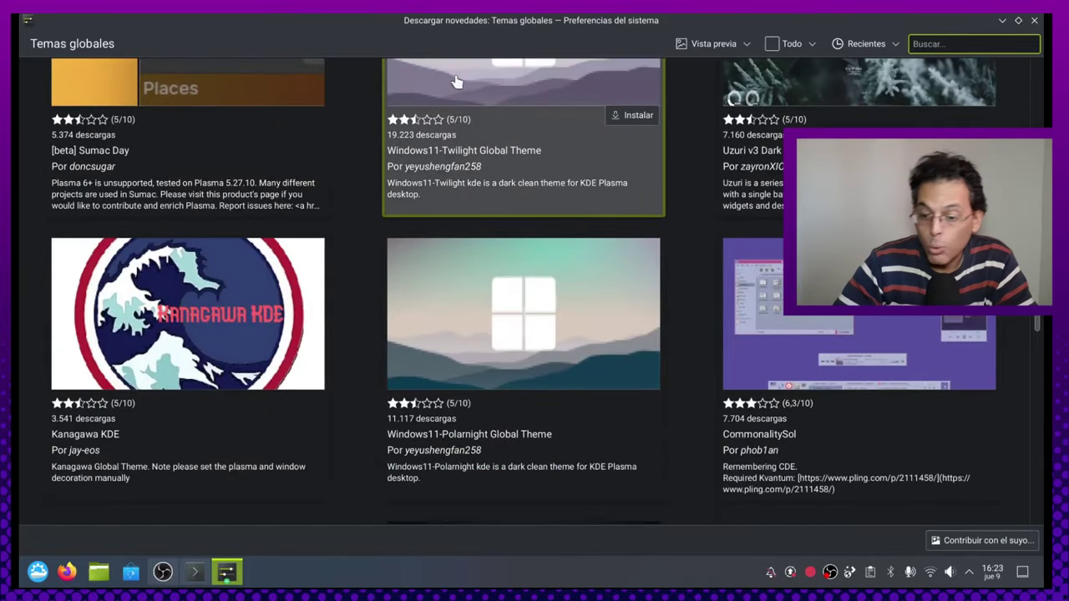
{"action": "scroll", "coordinate": [451, 84], "scroll_direction": "down", "scroll_amount": 2}
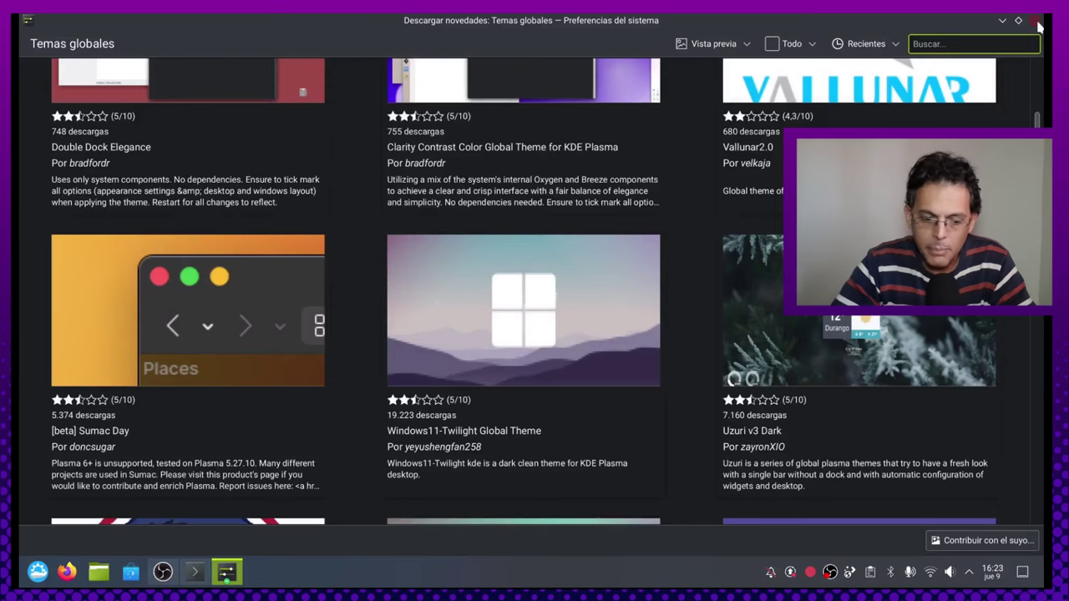
{"action": "left_click", "coordinate": [1034, 21]}
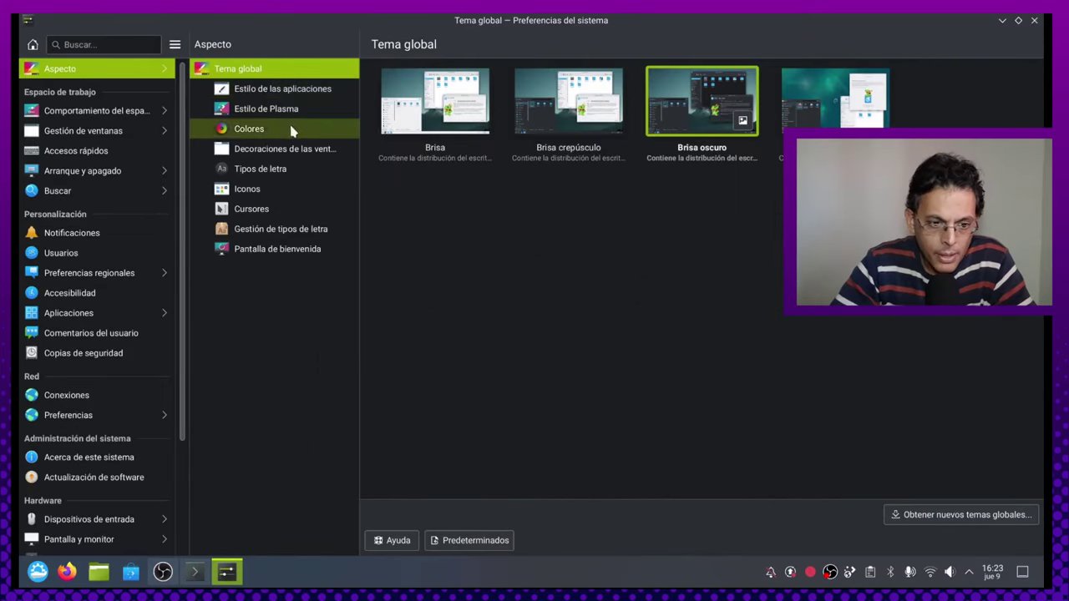
- Set the GNOME/GTK application theme to CuerdOS-Mentolado-Dark under Estilo de las aplicaciones, apply it, and close Preferencias del sistema
{"action": "left_click", "coordinate": [304, 89]}
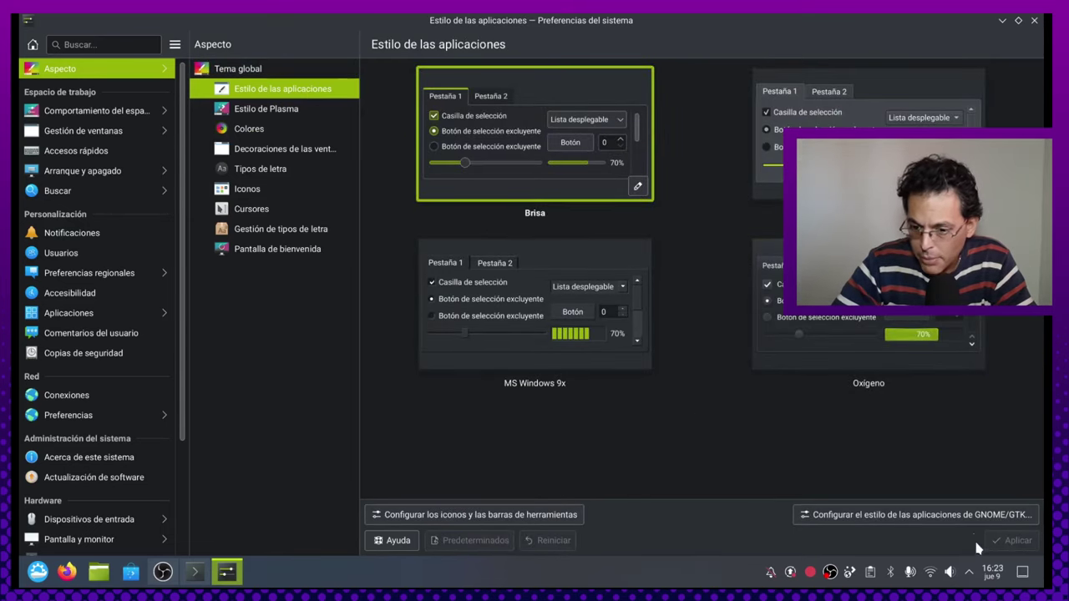
{"action": "left_click", "coordinate": [839, 515]}
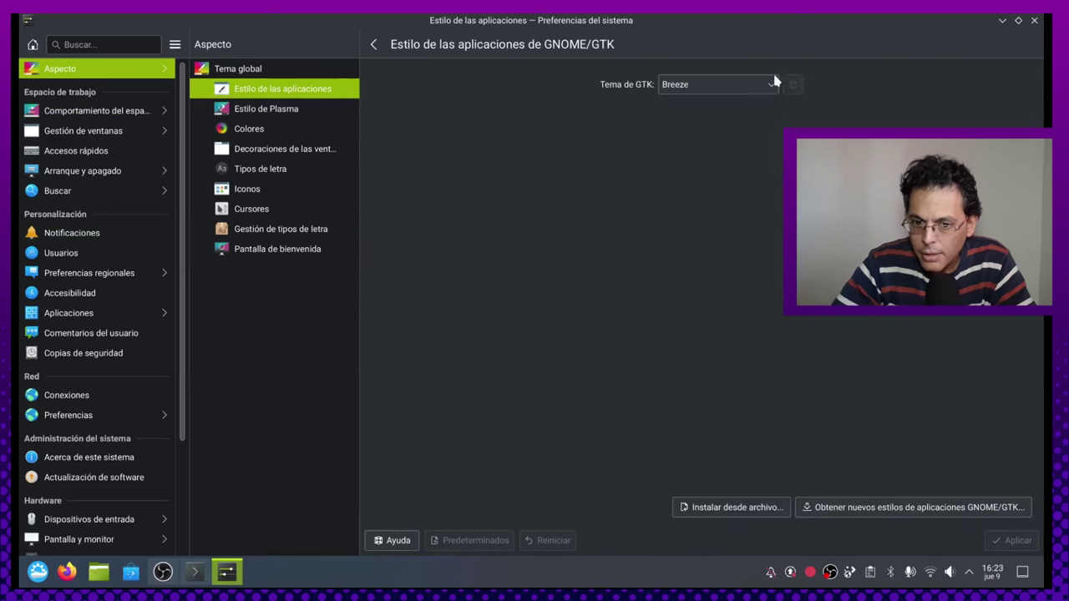
{"action": "left_click", "coordinate": [773, 83]}
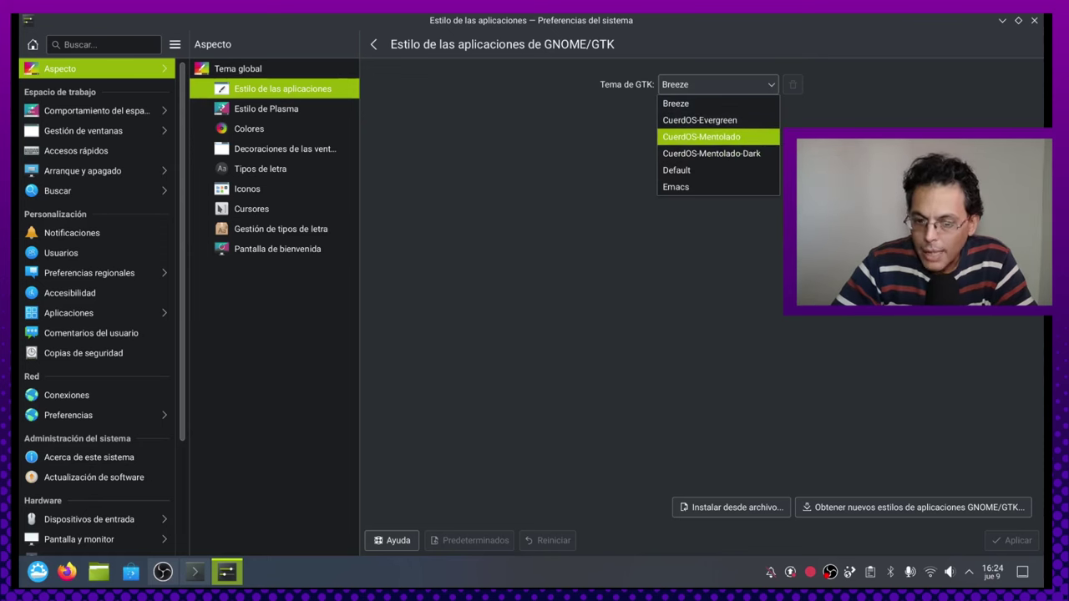
{"action": "left_click", "coordinate": [710, 153]}
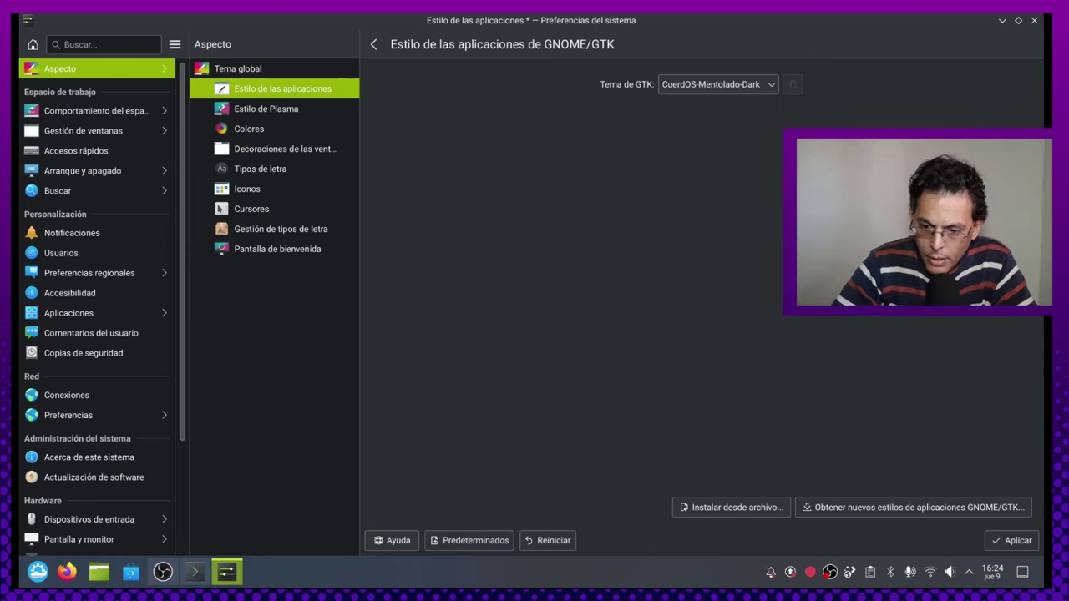
{"action": "left_click", "coordinate": [1013, 540]}
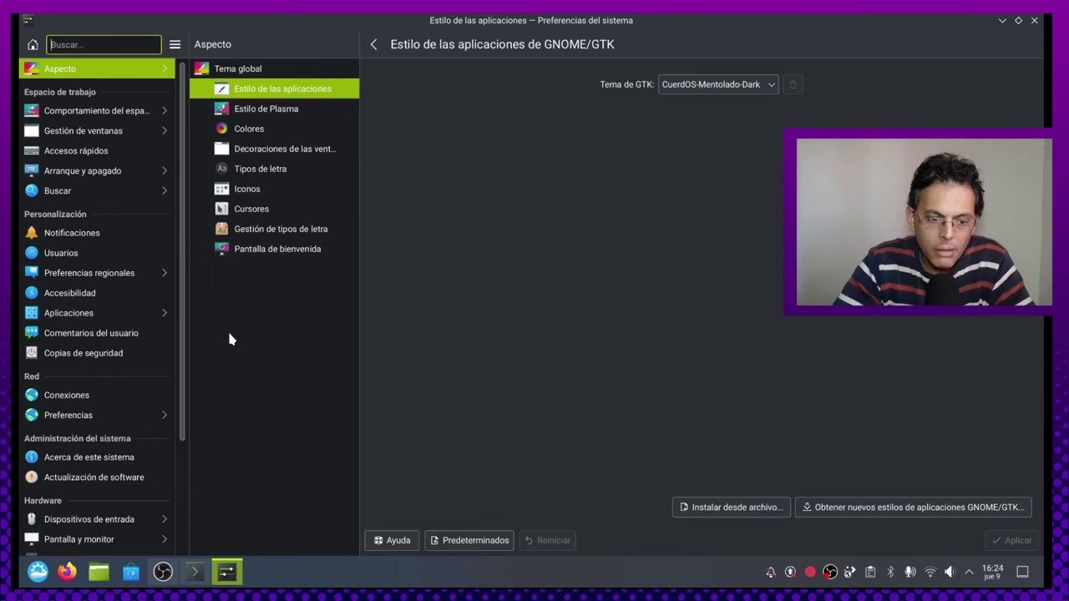
{"action": "left_click", "coordinate": [1034, 20]}
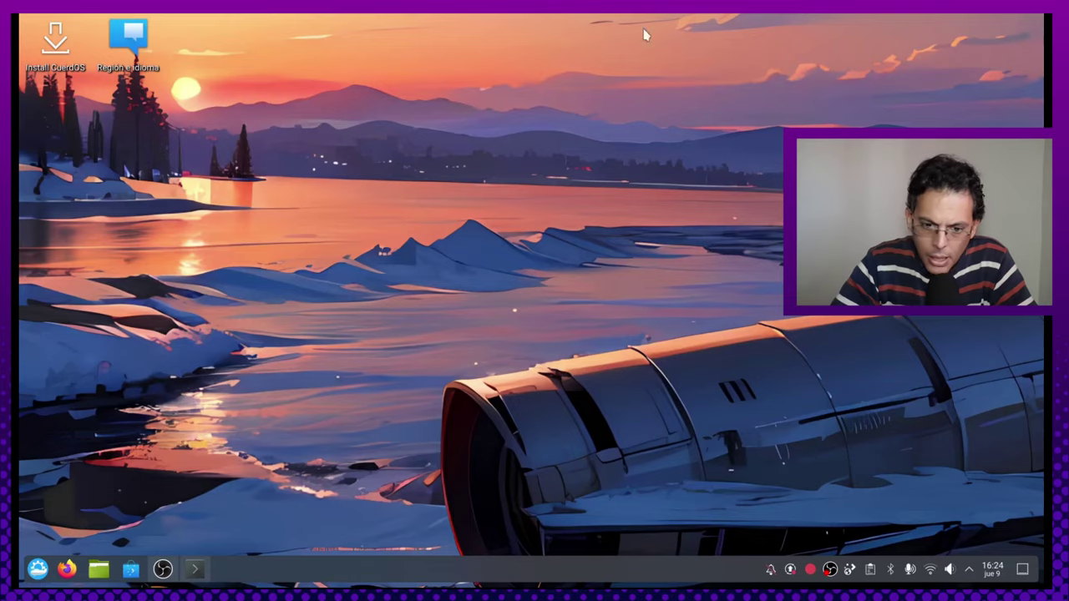
- Open the desktop folder's wallpaper settings and preview the Baranda wallpaper and the orange bridge wallpaper SONY DSC
{"action": "right_click", "coordinate": [298, 314]}
{"action": "left_click", "coordinate": [339, 323]}
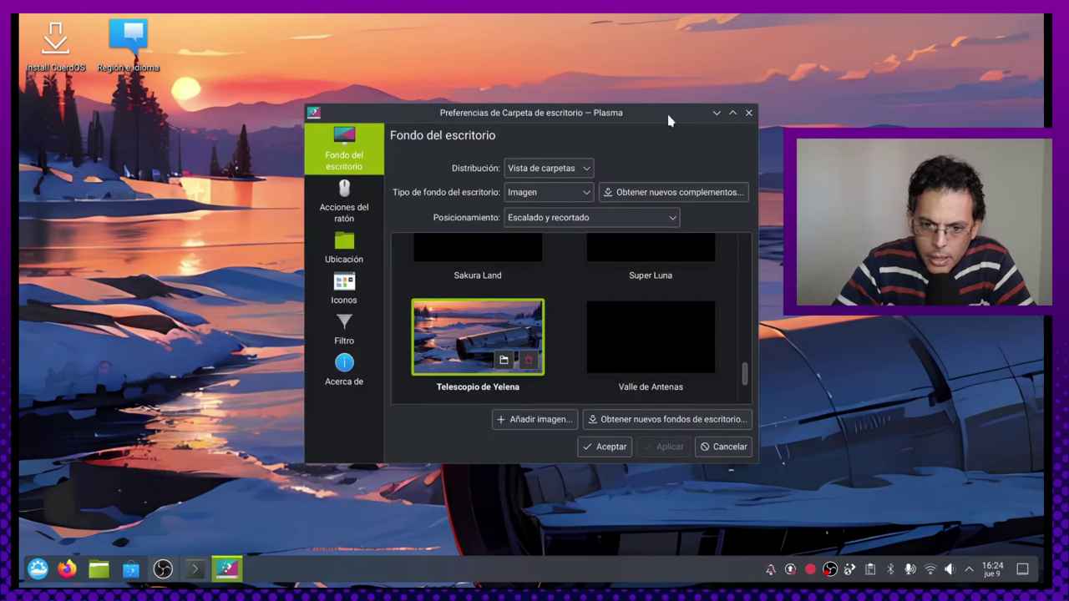
{"action": "left_click_drag", "start_coordinate": [668, 114], "coordinate": [359, 57]}
{"action": "scroll", "coordinate": [306, 250], "scroll_direction": "up", "scroll_amount": 15}
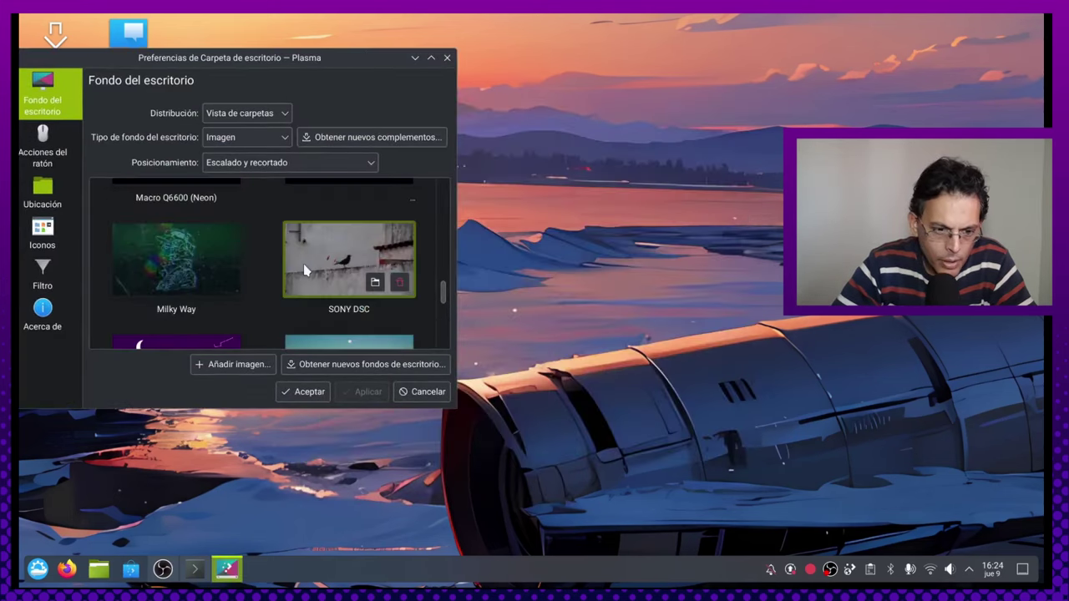
{"action": "left_click", "coordinate": [225, 210]}
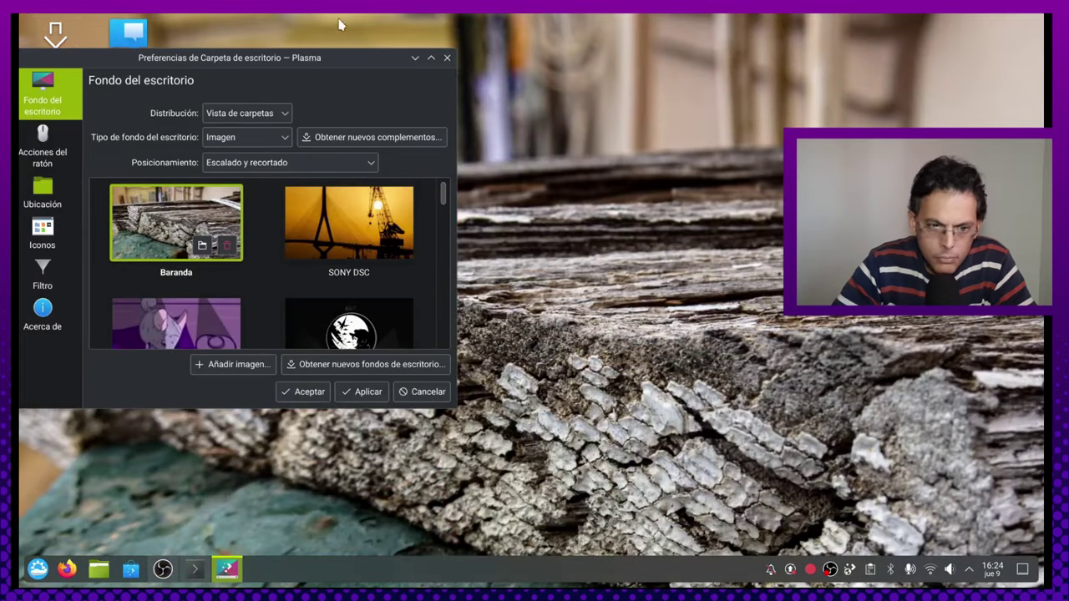
{"action": "mouse_move", "coordinate": [365, 54]}
{"action": "left_mouse_down"}
{"action": "mouse_move", "coordinate": [381, 58]}
{"action": "mouse_move", "coordinate": [504, 398]}
{"action": "mouse_move", "coordinate": [421, 13]}
{"action": "mouse_move", "coordinate": [422, 45]}
{"action": "mouse_move", "coordinate": [372, 52]}
{"action": "left_mouse_up"}
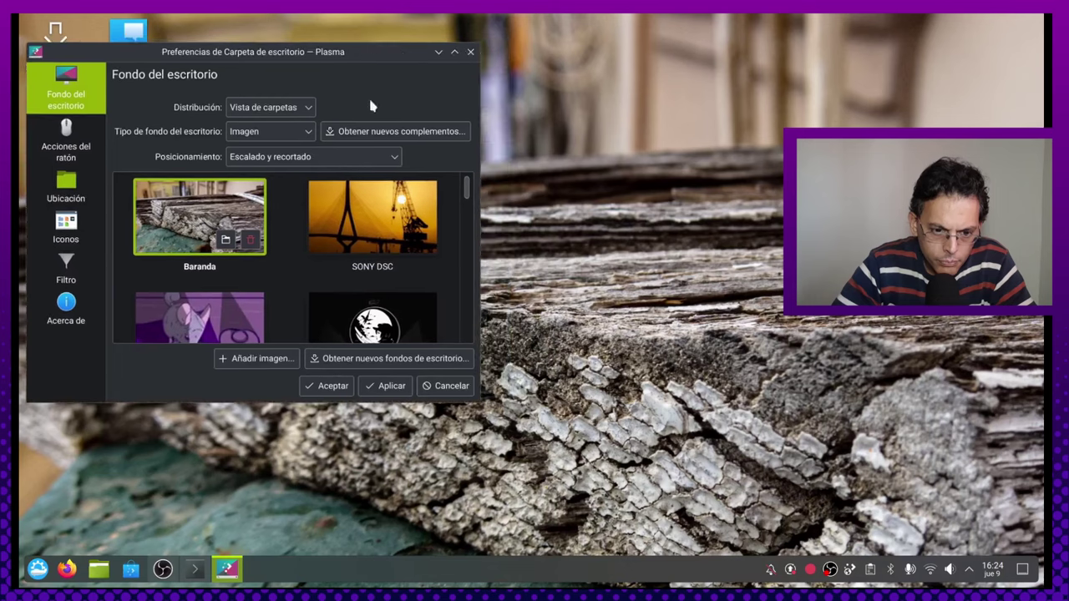
{"action": "left_click", "coordinate": [398, 210]}
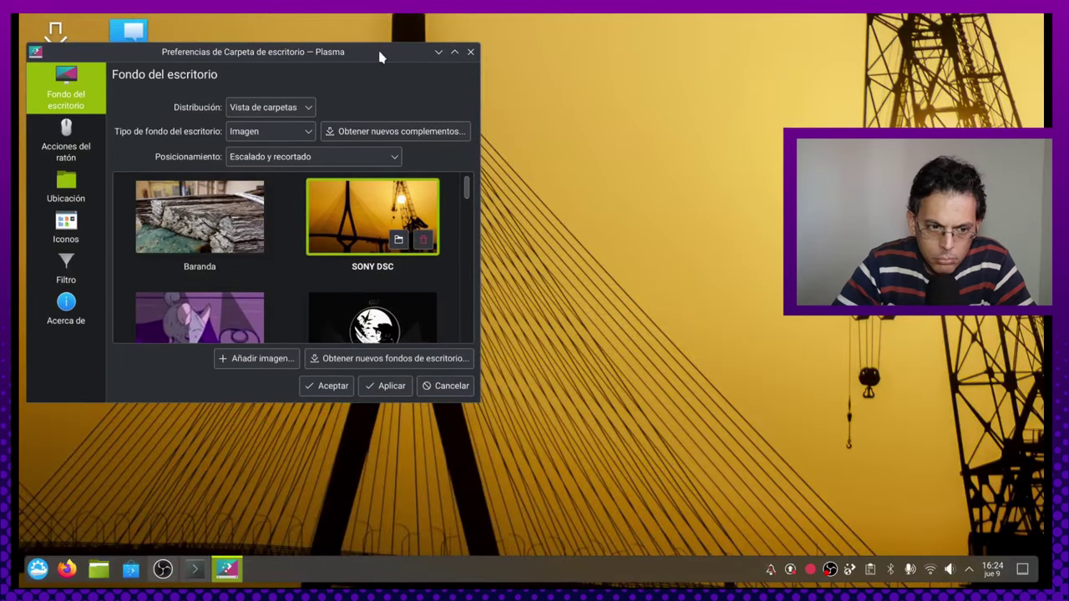
{"action": "left_click_drag", "start_coordinate": [379, 56], "coordinate": [443, 53]}
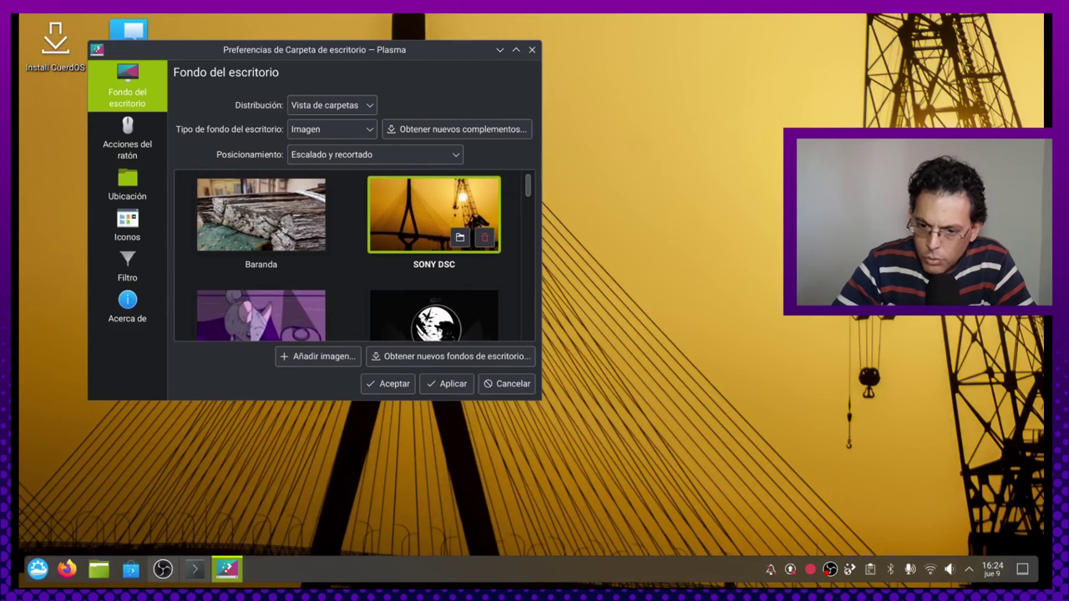
- Preview the ChinWall, Dark Misty Sprit, Futuristico and Gato wallpapers on the desktop, keeping the settings window clear of the artwork
{"action": "left_click", "coordinate": [219, 324]}
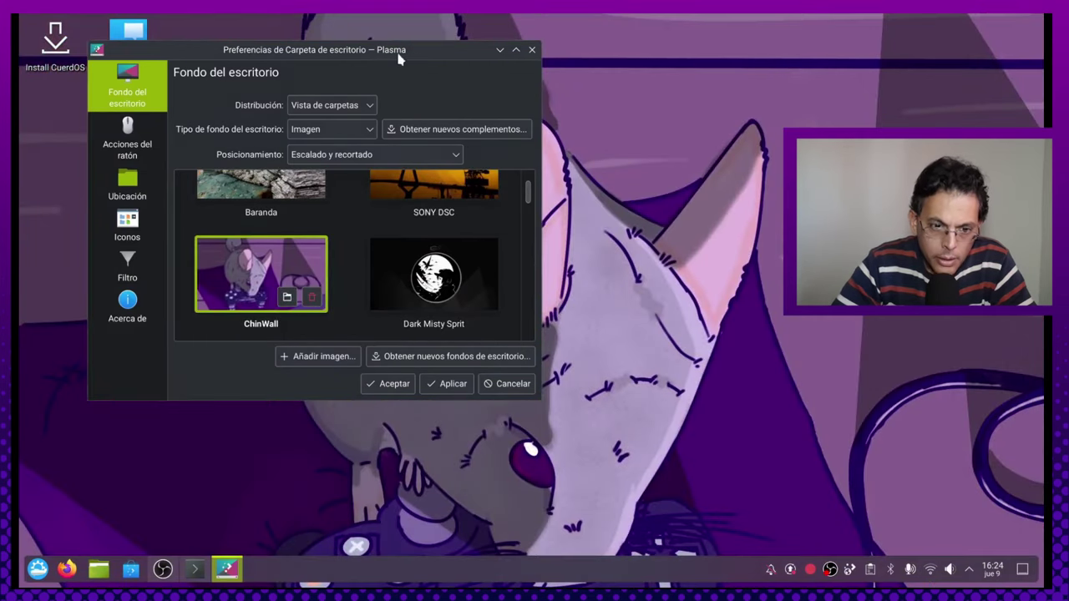
{"action": "left_click_drag", "start_coordinate": [424, 51], "coordinate": [327, 101]}
{"action": "left_click", "coordinate": [365, 318]}
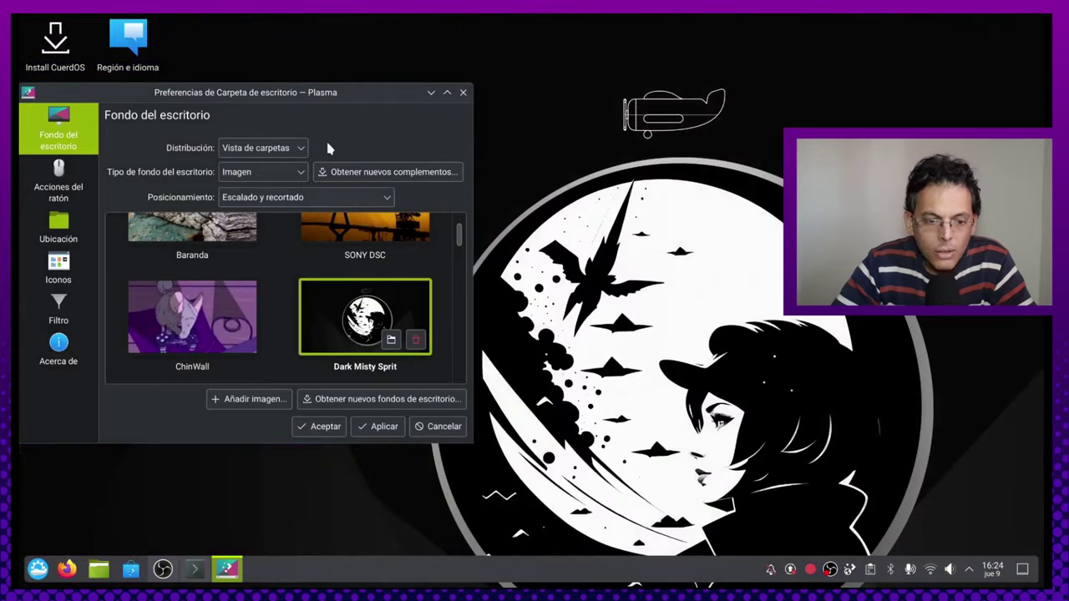
{"action": "left_click_drag", "start_coordinate": [352, 98], "coordinate": [379, 73]}
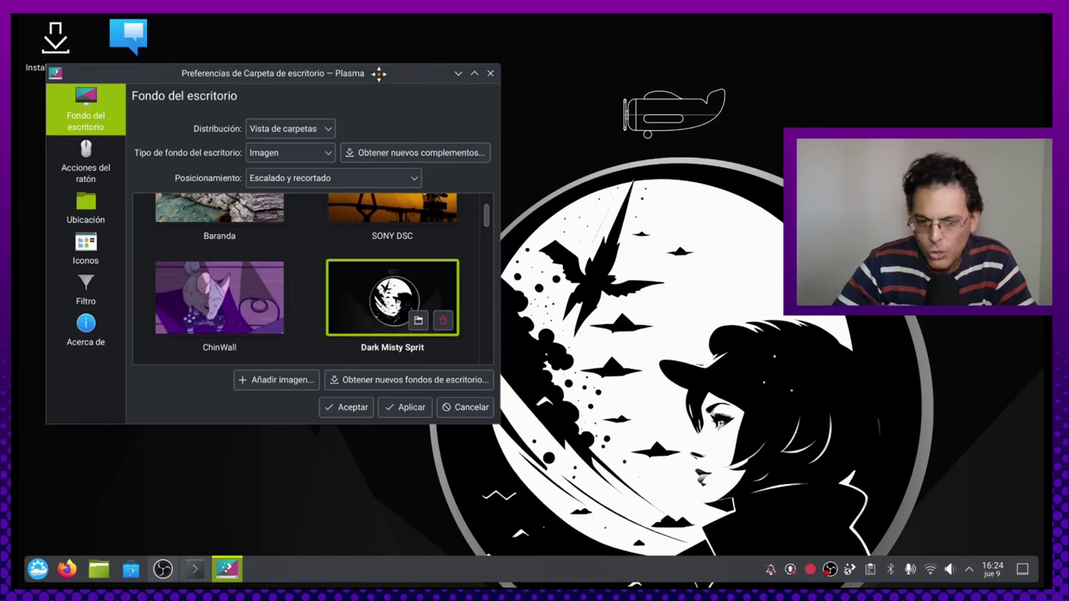
{"action": "scroll", "coordinate": [361, 322], "scroll_direction": "down", "scroll_amount": 3}
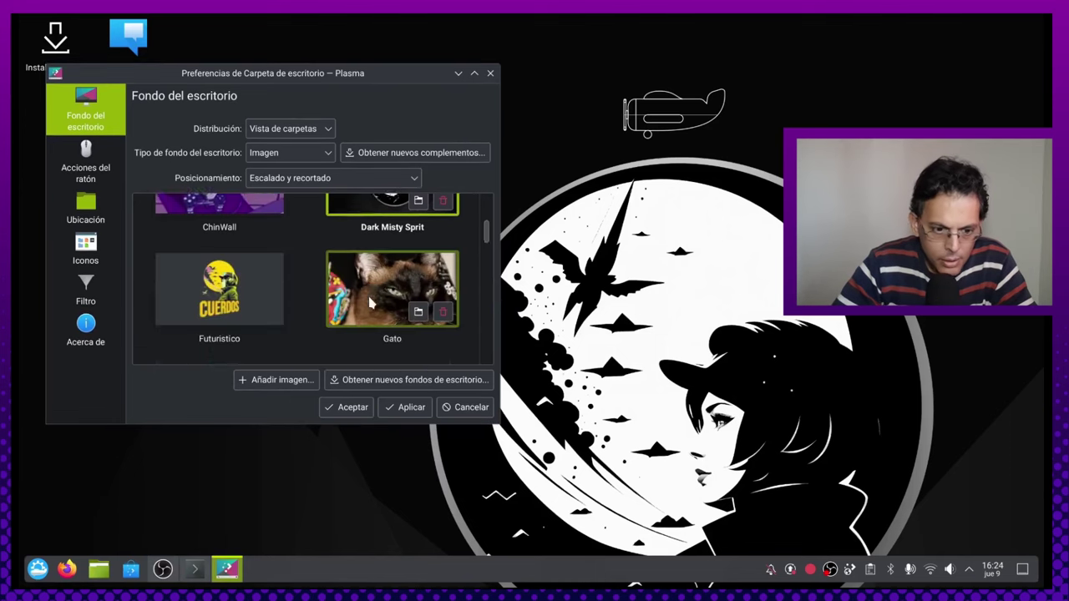
{"action": "left_click", "coordinate": [263, 276]}
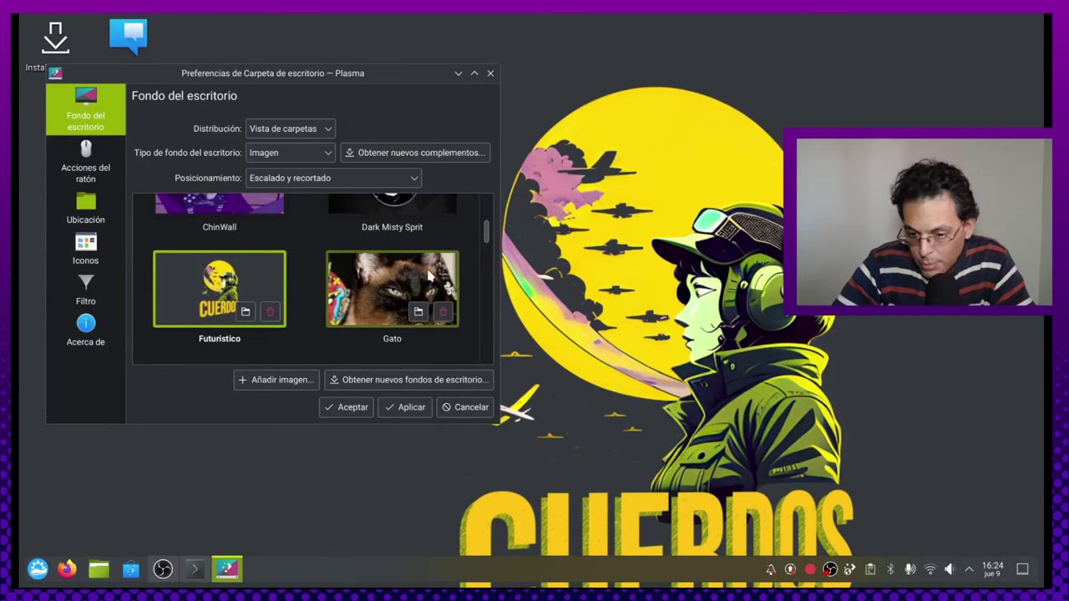
{"action": "left_click", "coordinate": [401, 278]}
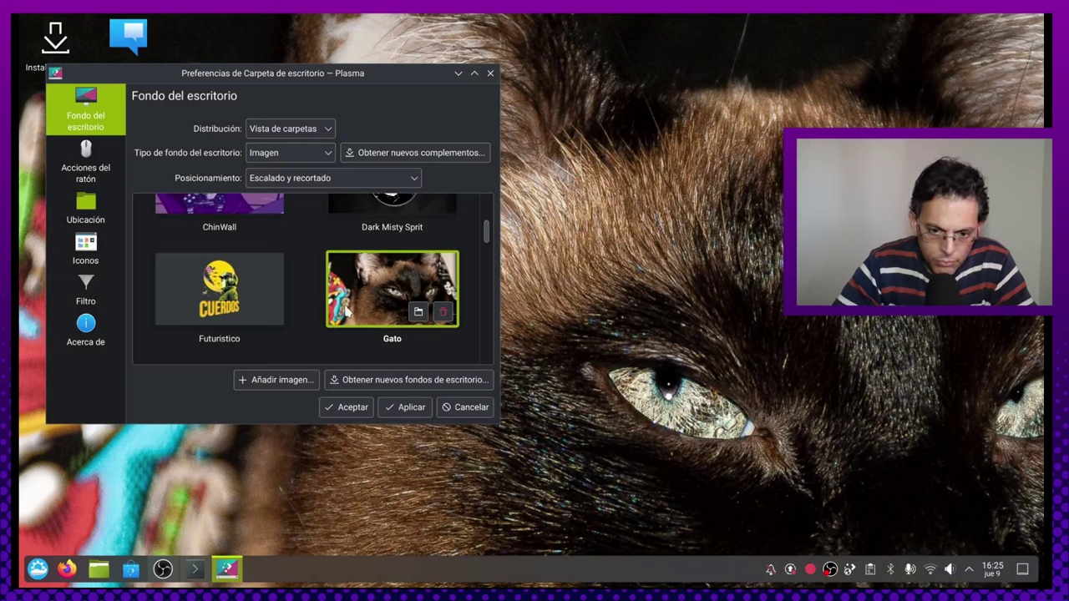
- Preview the Honeycomb, Invaders, Kitteh and Lights wallpapers on the desktop
{"action": "scroll", "coordinate": [346, 311], "scroll_direction": "down", "scroll_amount": 1}
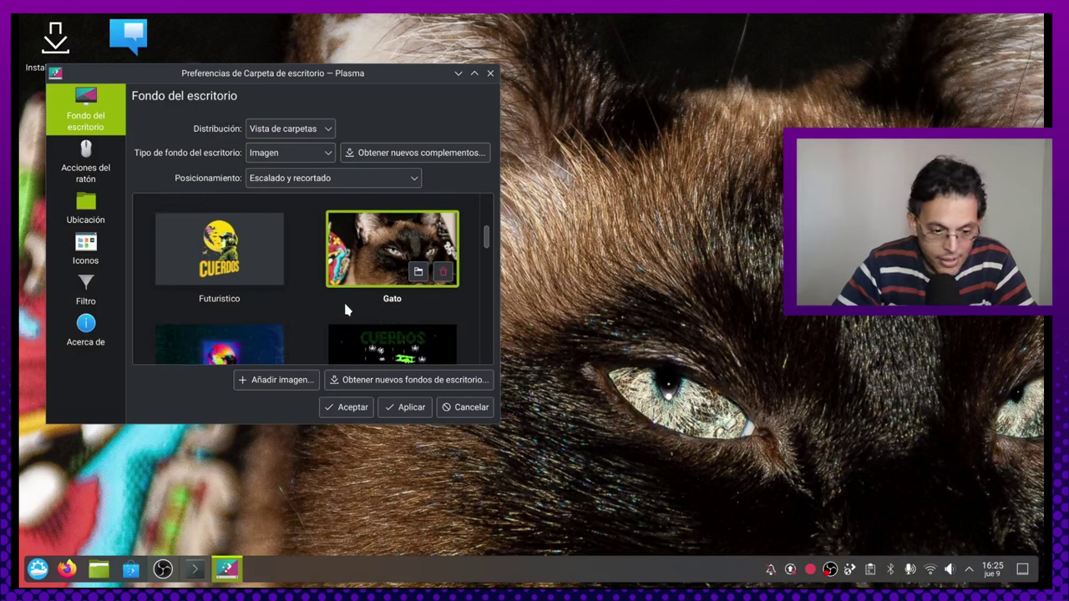
{"action": "scroll", "coordinate": [346, 311], "scroll_direction": "down", "scroll_amount": 1}
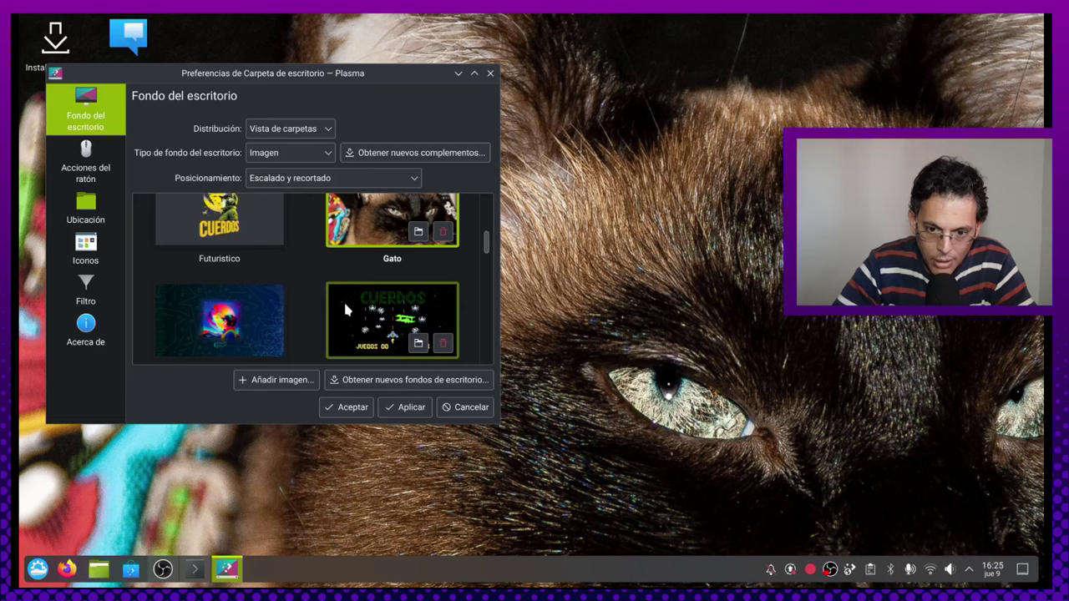
{"action": "scroll", "coordinate": [338, 296], "scroll_direction": "down", "scroll_amount": 1}
{"action": "left_click", "coordinate": [205, 264]}
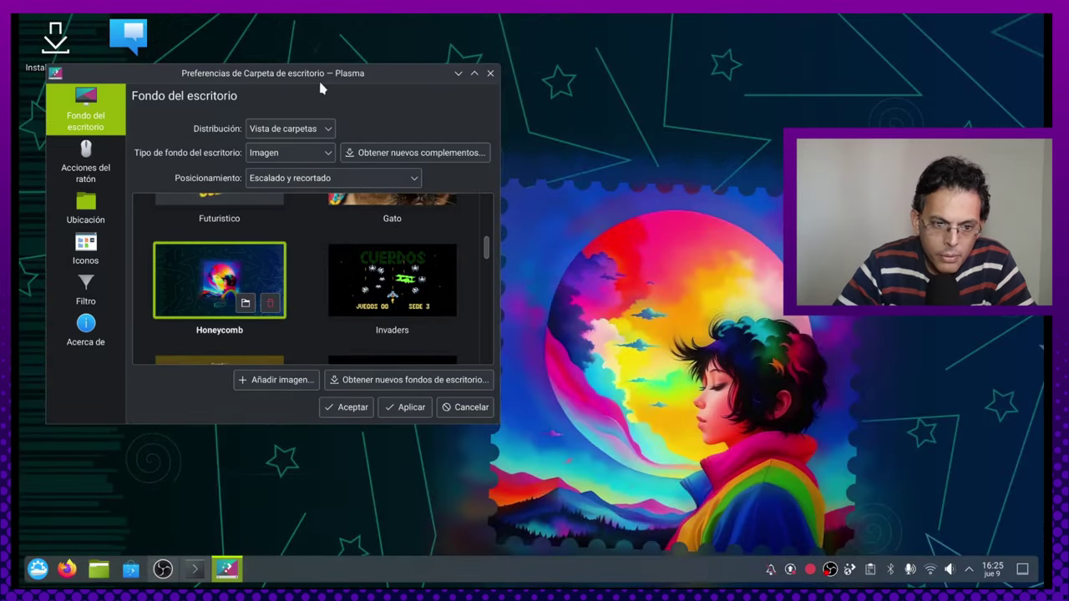
{"action": "left_click_drag", "start_coordinate": [319, 77], "coordinate": [371, 65]}
{"action": "left_click", "coordinate": [431, 252]}
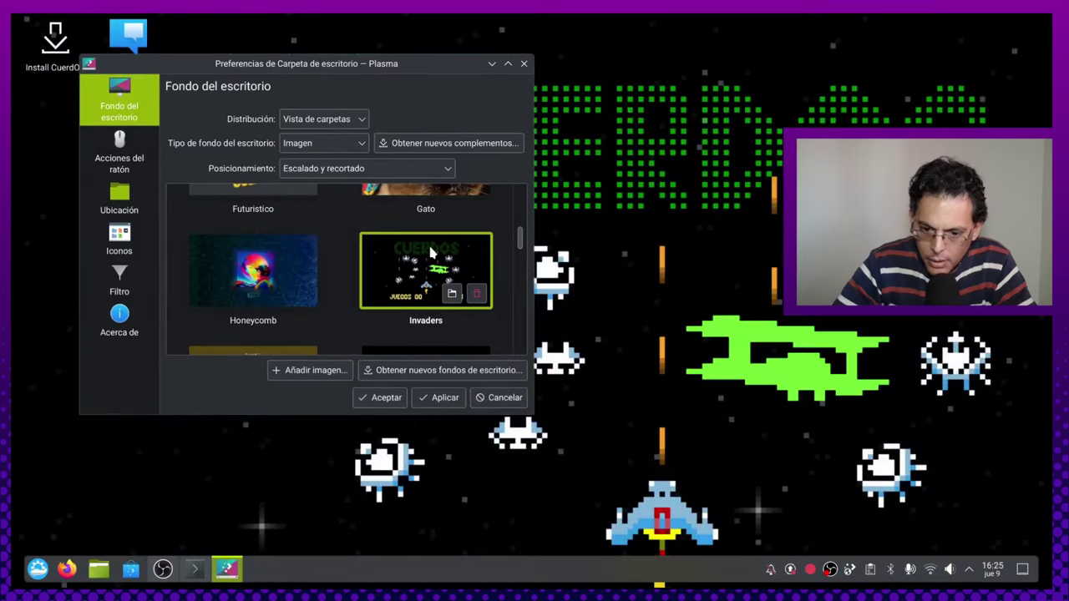
{"action": "left_click_drag", "start_coordinate": [403, 73], "coordinate": [378, 89]}
{"action": "scroll", "coordinate": [294, 292], "scroll_direction": "down", "scroll_amount": 3}
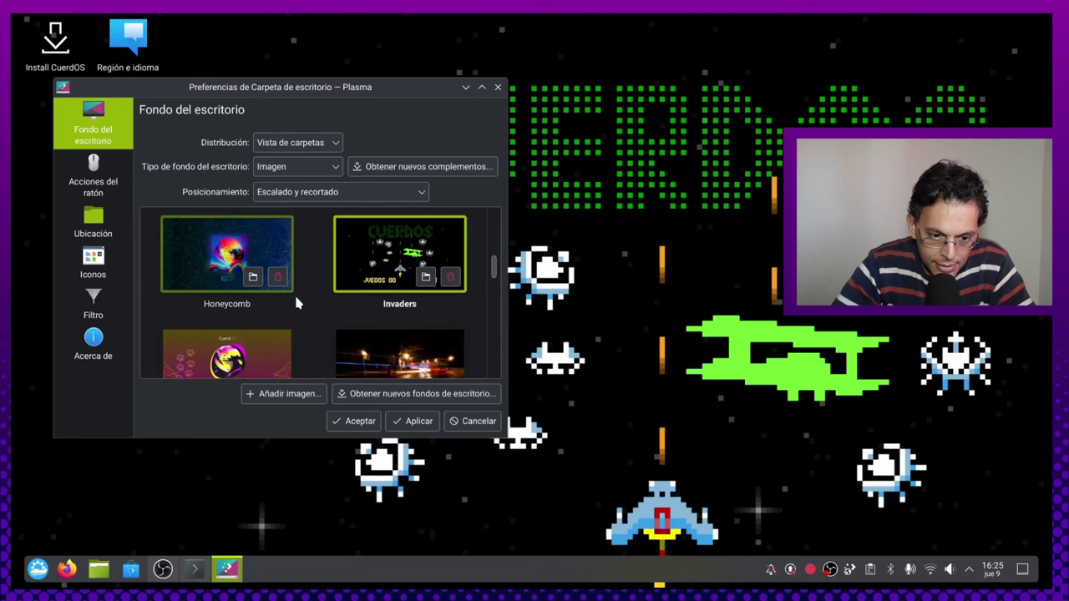
{"action": "left_click", "coordinate": [305, 287]}
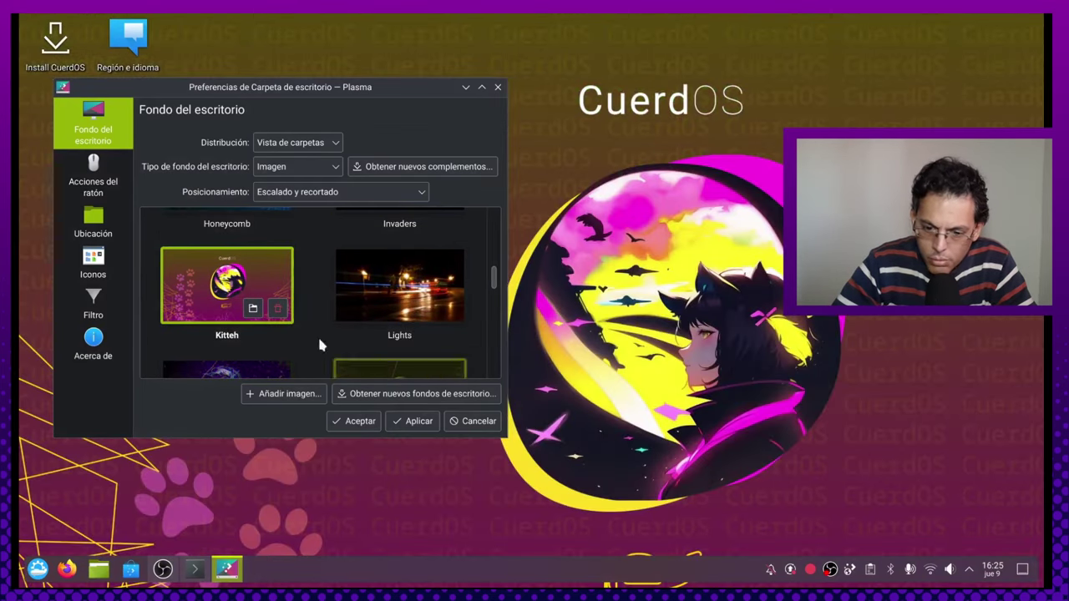
{"action": "left_click", "coordinate": [405, 274]}
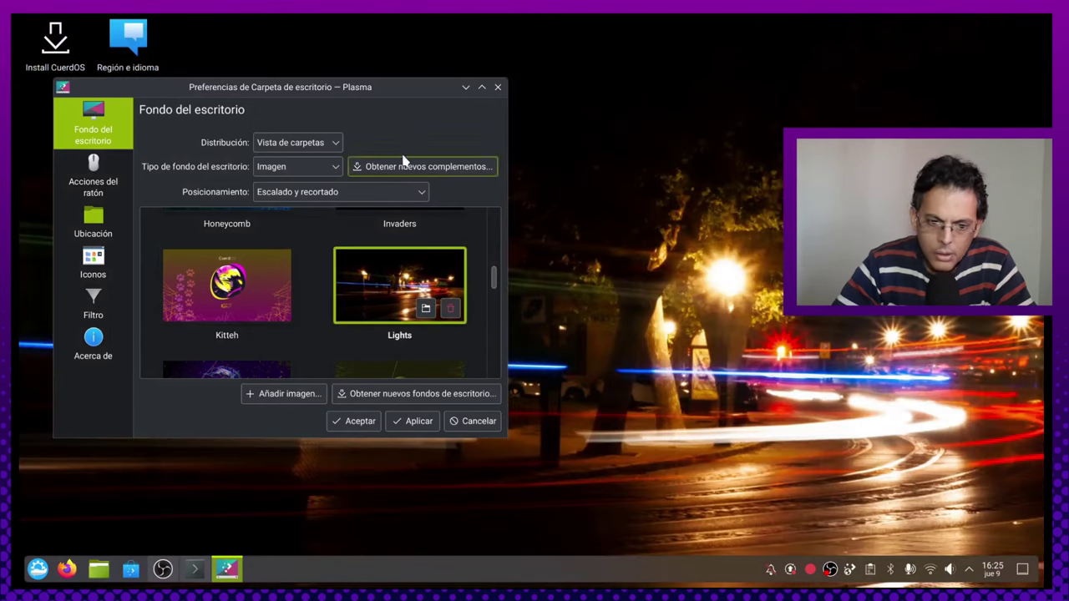
- Preview the Lissy and Luna wallpapers, moving the settings window aside to view each image
{"action": "scroll", "coordinate": [343, 324], "scroll_direction": "down", "scroll_amount": 3}
{"action": "scroll", "coordinate": [349, 301], "scroll_direction": "up", "scroll_amount": 2}
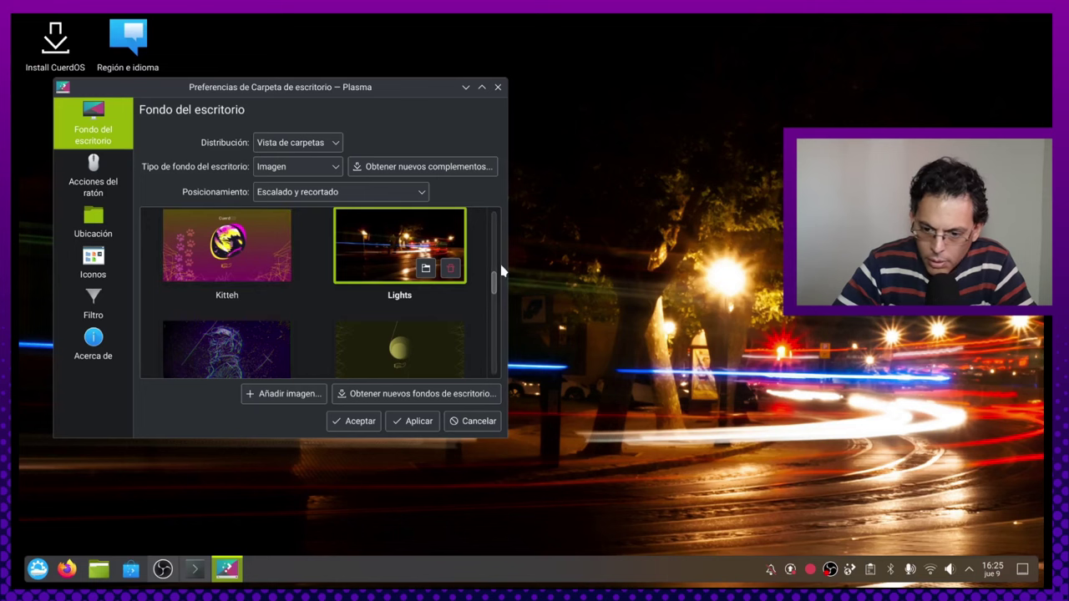
{"action": "scroll", "coordinate": [472, 290], "scroll_direction": "down", "scroll_amount": 1}
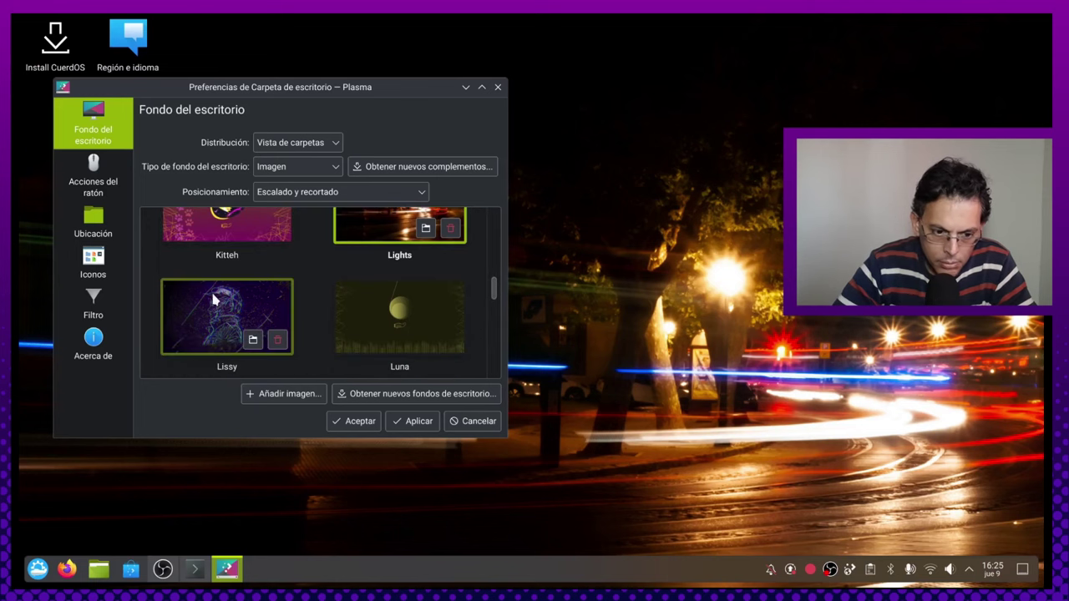
{"action": "left_click", "coordinate": [214, 291]}
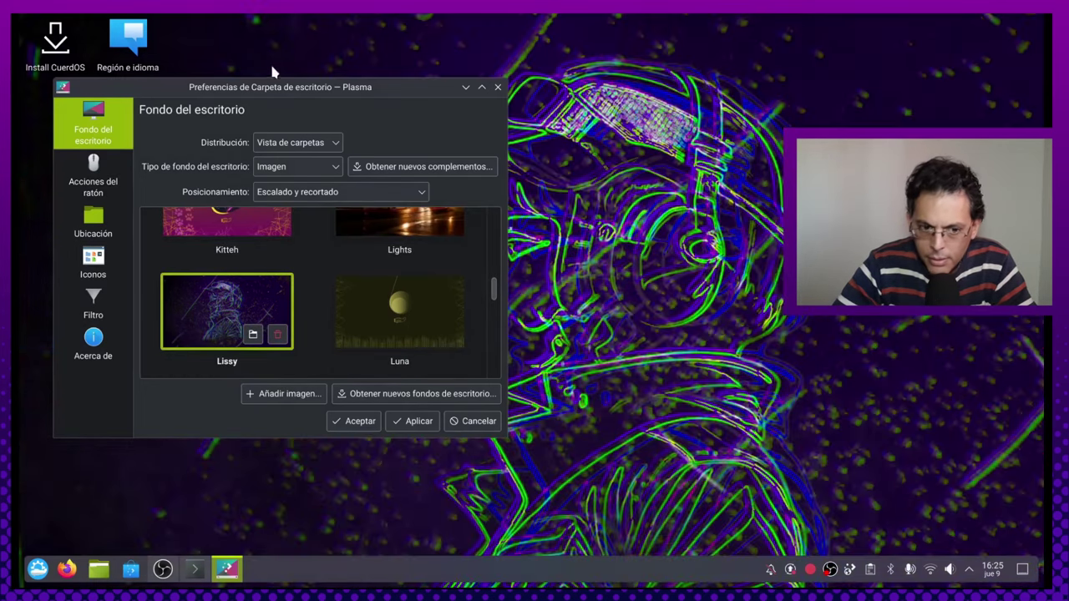
{"action": "left_click_drag", "start_coordinate": [284, 90], "coordinate": [268, 112]}
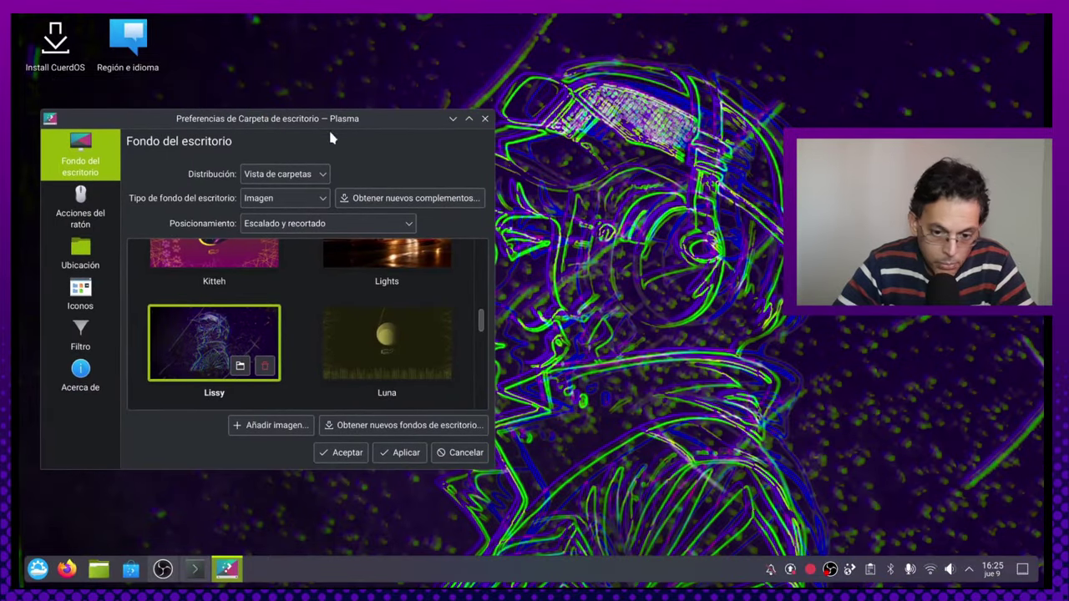
{"action": "left_click", "coordinate": [368, 330]}
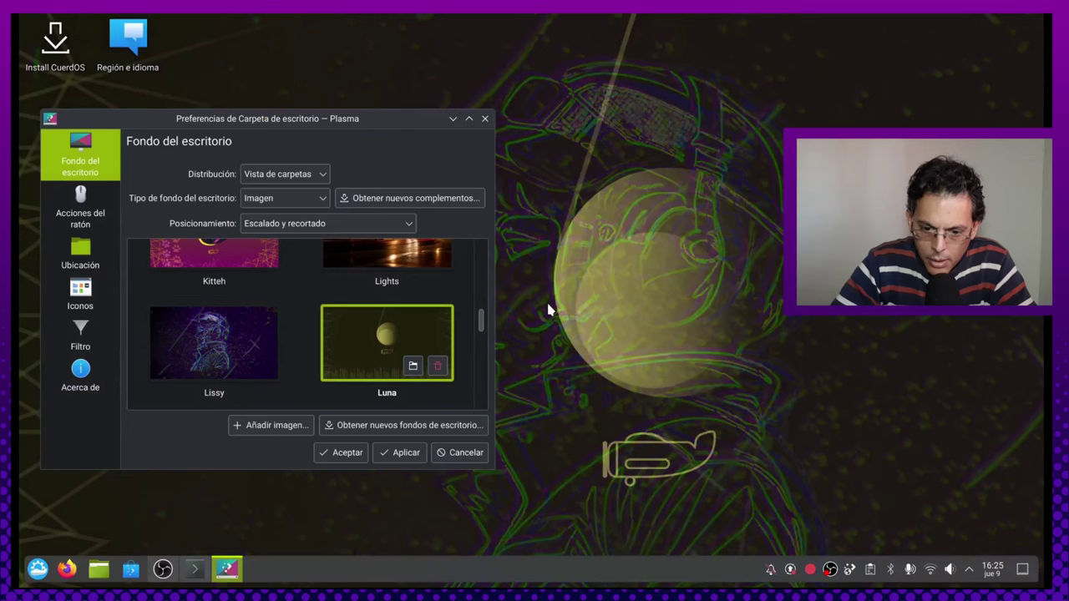
{"action": "left_click_drag", "start_coordinate": [346, 118], "coordinate": [376, 122]}
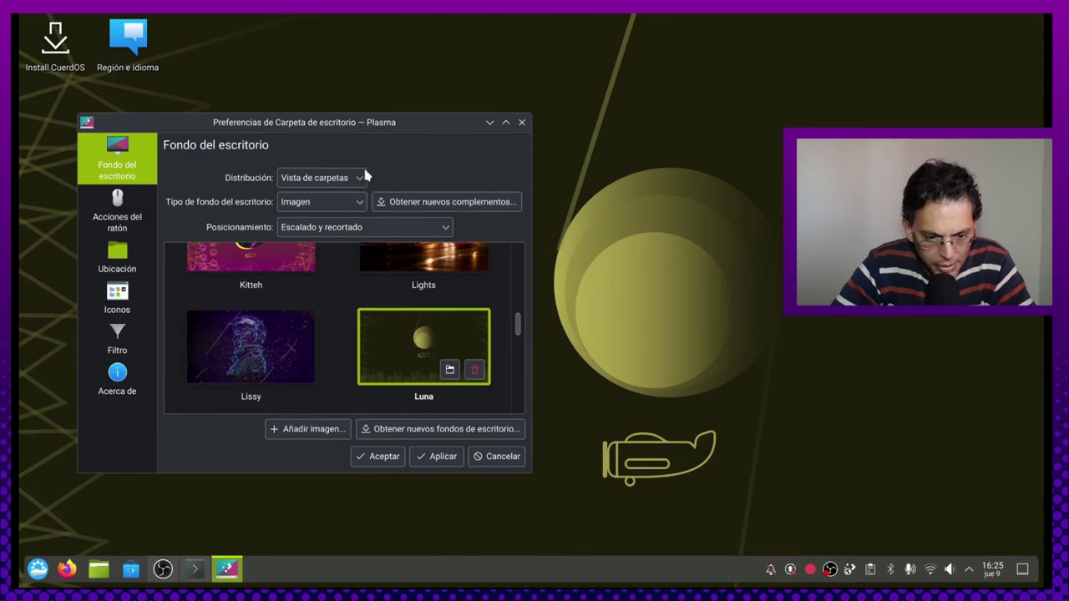
- Preview the Macro Q6600 (Neon) wallpaper, the unlit processor wallpaper beside it, and the Milky Way wallpaper
{"action": "scroll", "coordinate": [446, 373], "scroll_direction": "down", "scroll_amount": 3}
{"action": "left_click", "coordinate": [266, 331]}
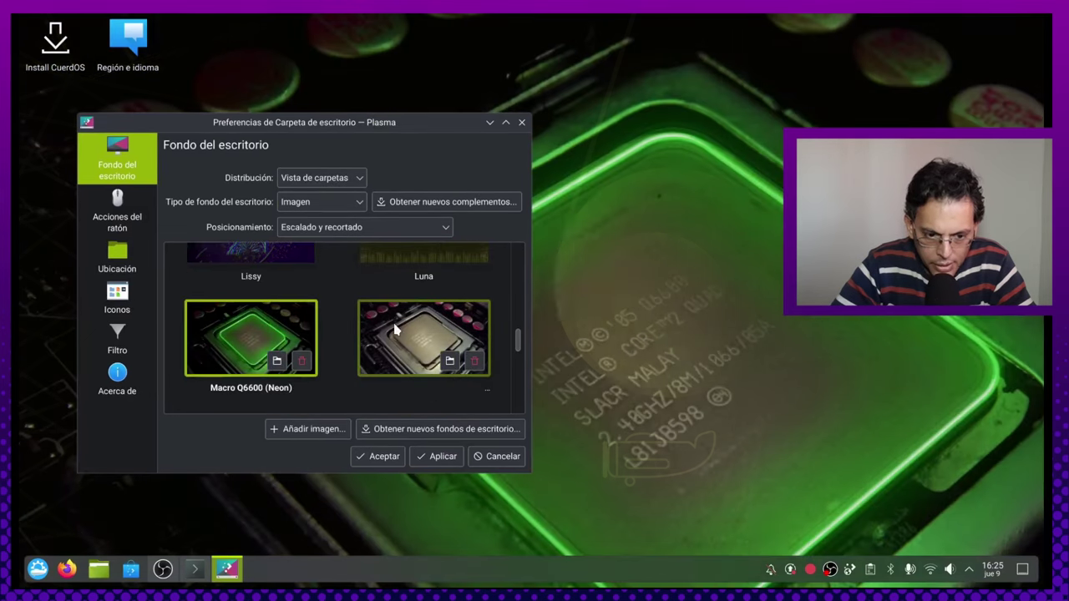
{"action": "left_click", "coordinate": [409, 333]}
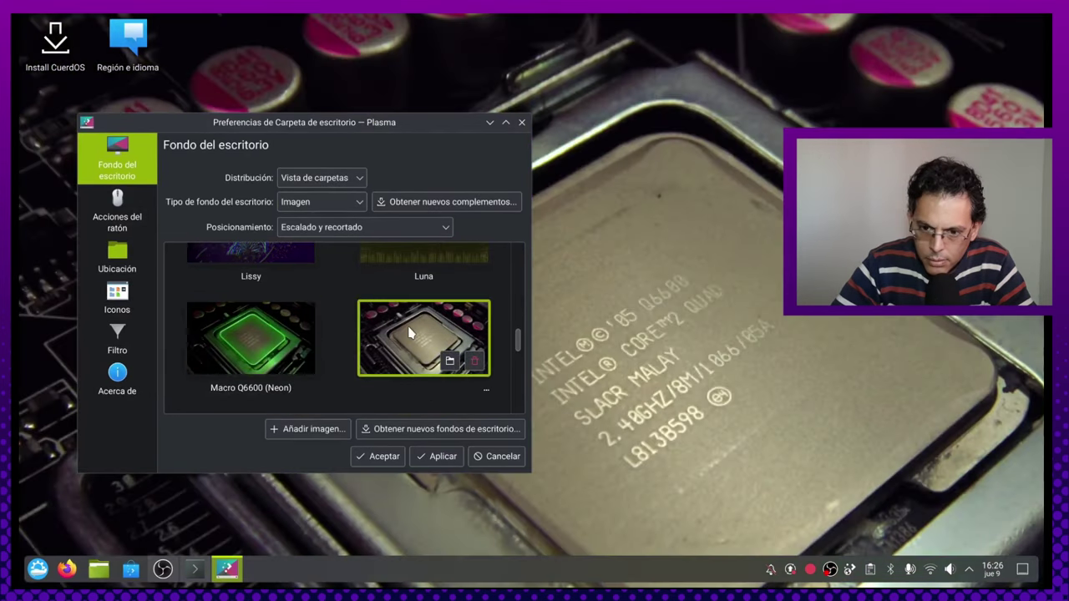
{"action": "scroll", "coordinate": [403, 359], "scroll_direction": "down", "scroll_amount": 2}
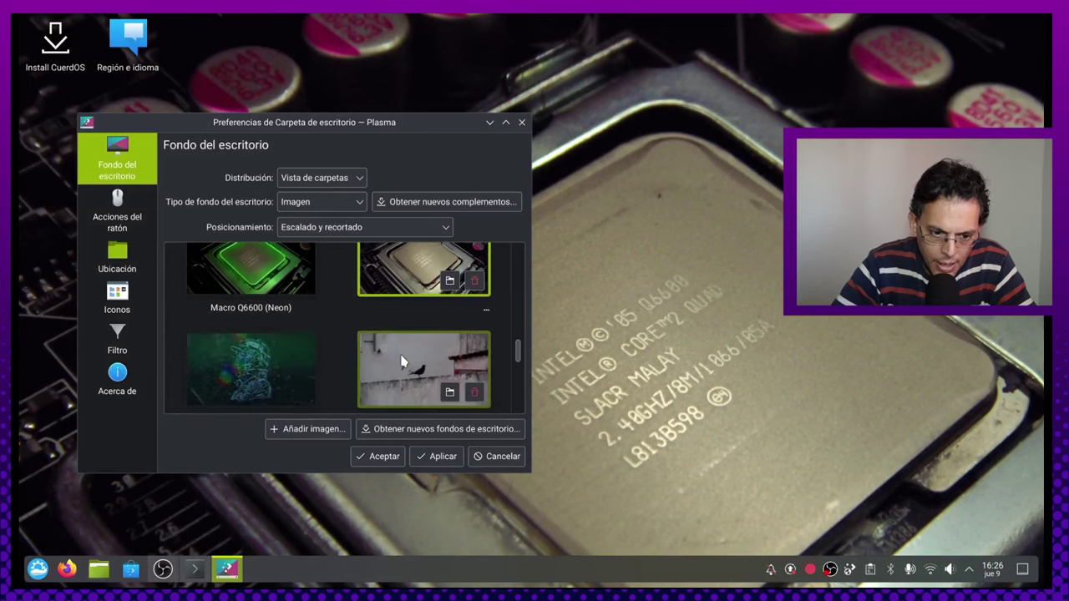
{"action": "left_click", "coordinate": [302, 321]}
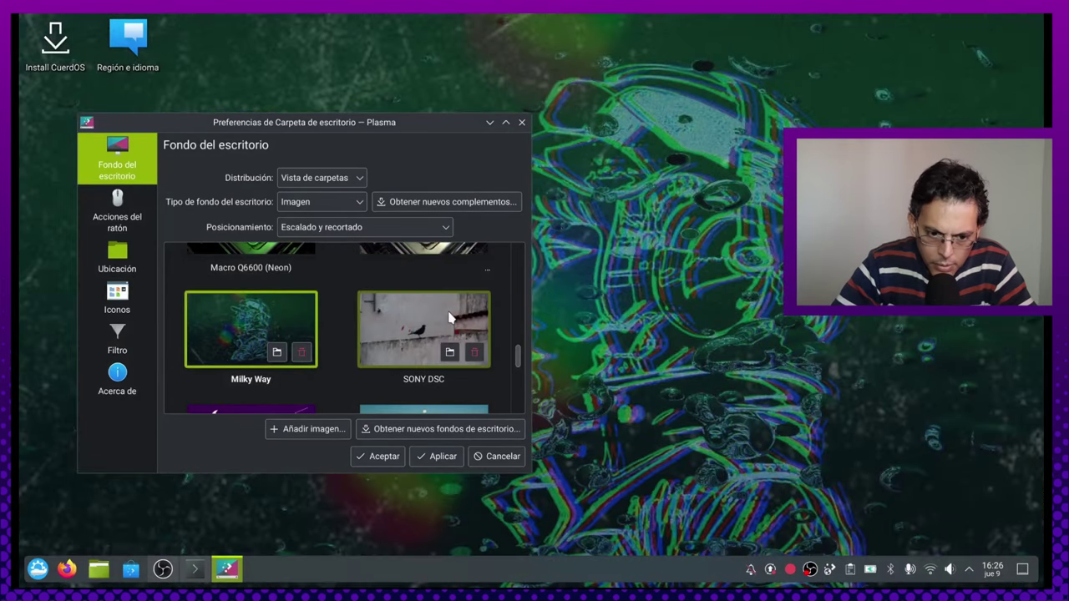
- Preview the SONY DSC and Sakura Land wallpapers on the desktop, moving the settings window to see the latter's artwork
{"action": "left_click", "coordinate": [451, 316]}
{"action": "scroll", "coordinate": [313, 330], "scroll_direction": "down", "scroll_amount": 2}
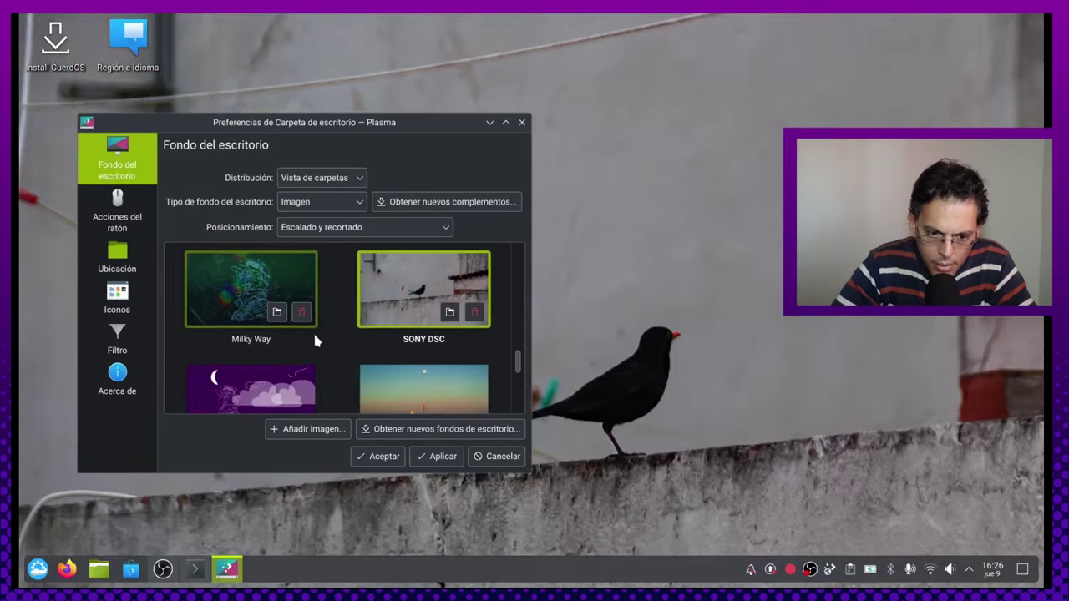
{"action": "left_click", "coordinate": [310, 333]}
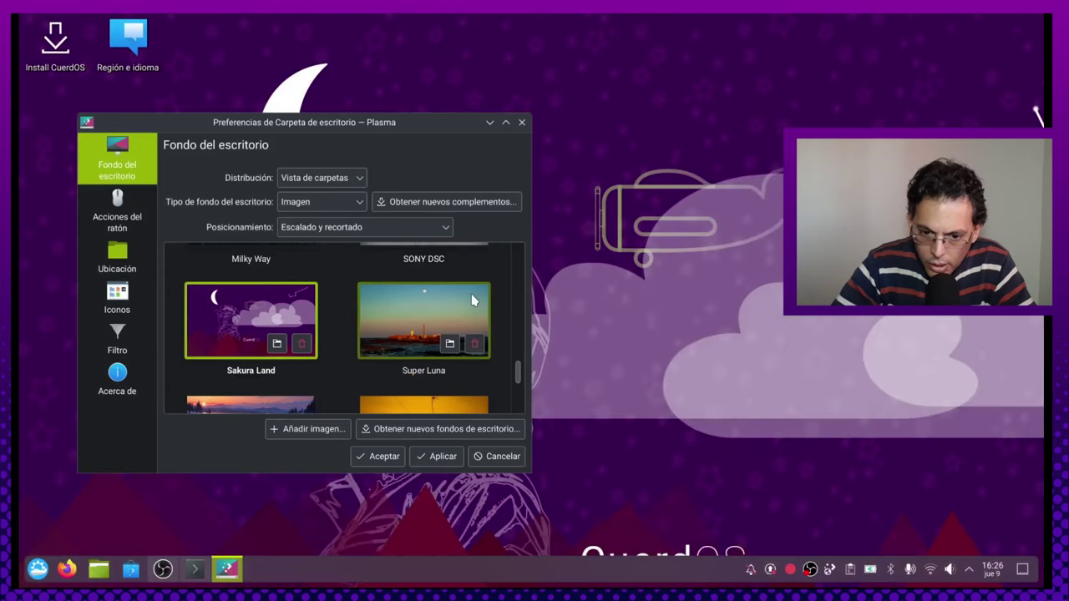
{"action": "left_click_drag", "start_coordinate": [392, 123], "coordinate": [482, 130]}
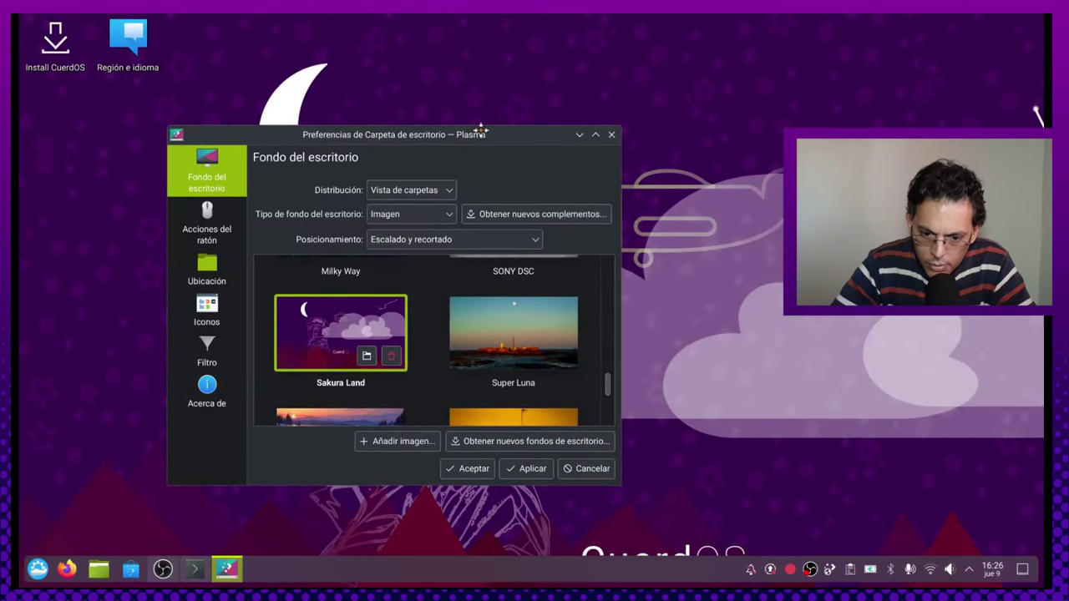
- Preview the Super Luna wallpaper, moving the settings window aside to view the image
{"action": "left_click", "coordinate": [526, 329]}
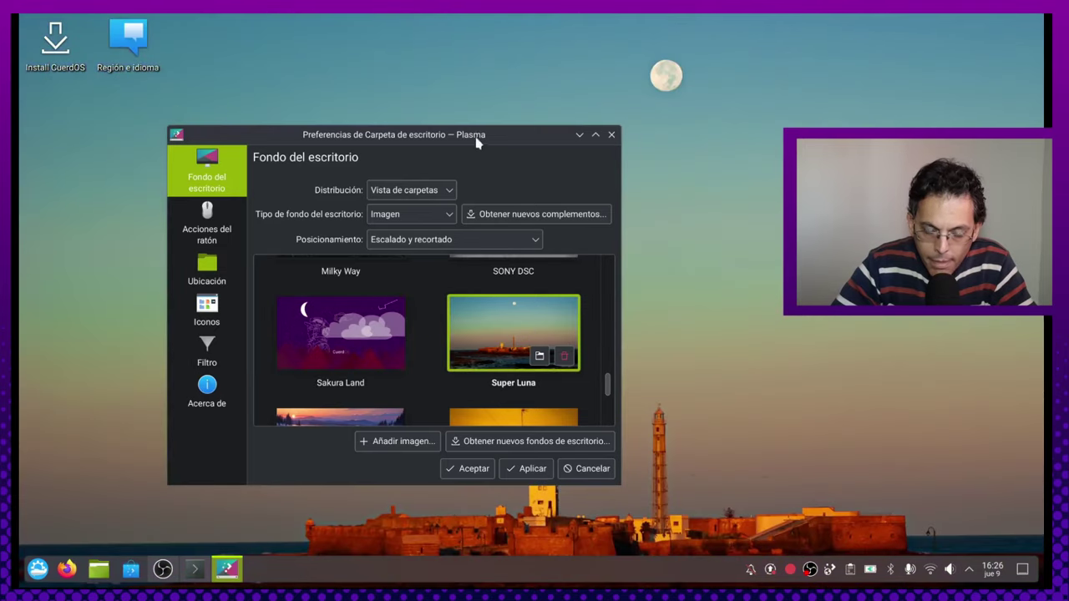
{"action": "left_click_drag", "start_coordinate": [477, 143], "coordinate": [218, 171]}
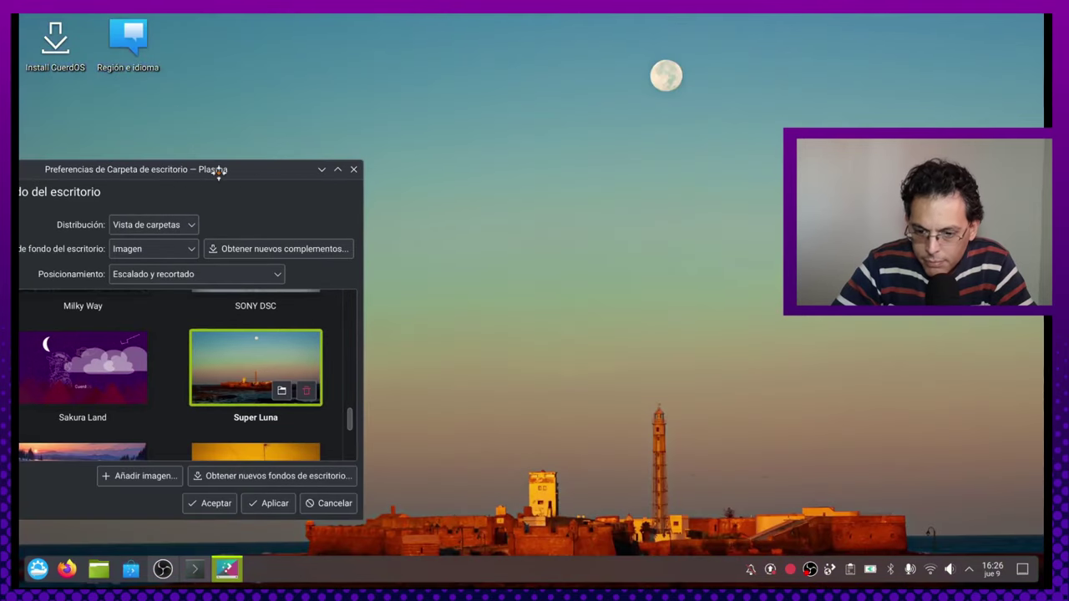
{"action": "left_click_drag", "start_coordinate": [218, 171], "coordinate": [389, 135]}
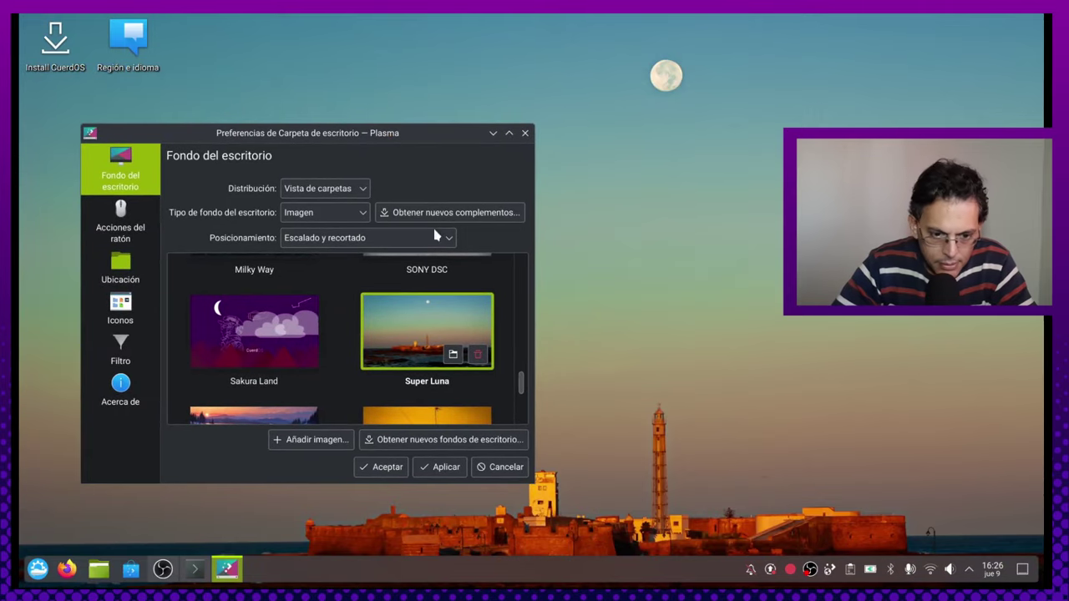
- Preview the Telescopio de Yelena and Valle de Antenas wallpapers on the desktop
{"action": "scroll", "coordinate": [435, 350], "scroll_direction": "down", "scroll_amount": 2}
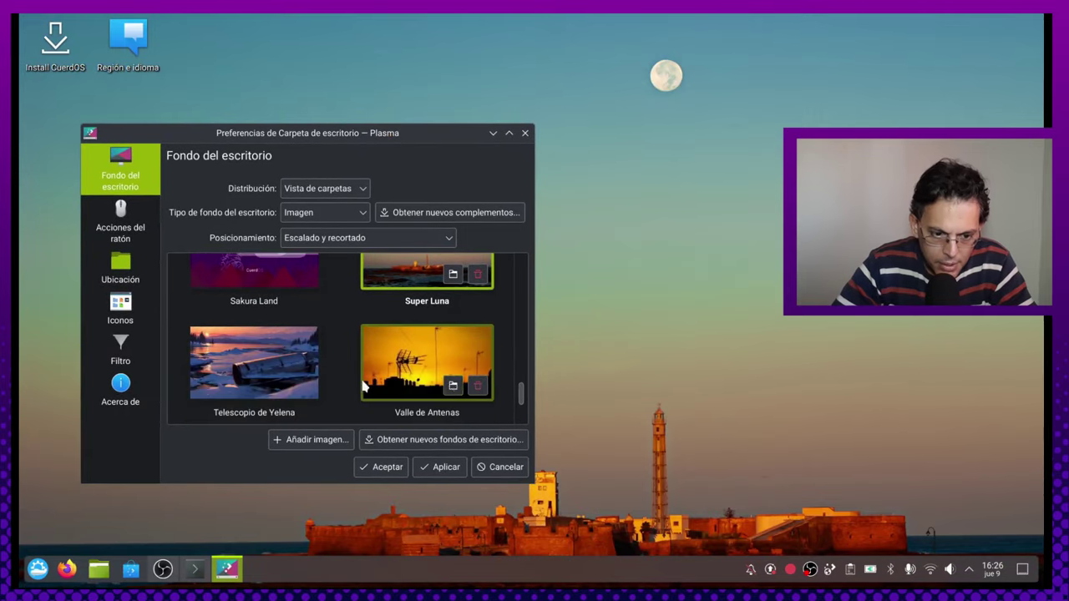
{"action": "left_click", "coordinate": [300, 346]}
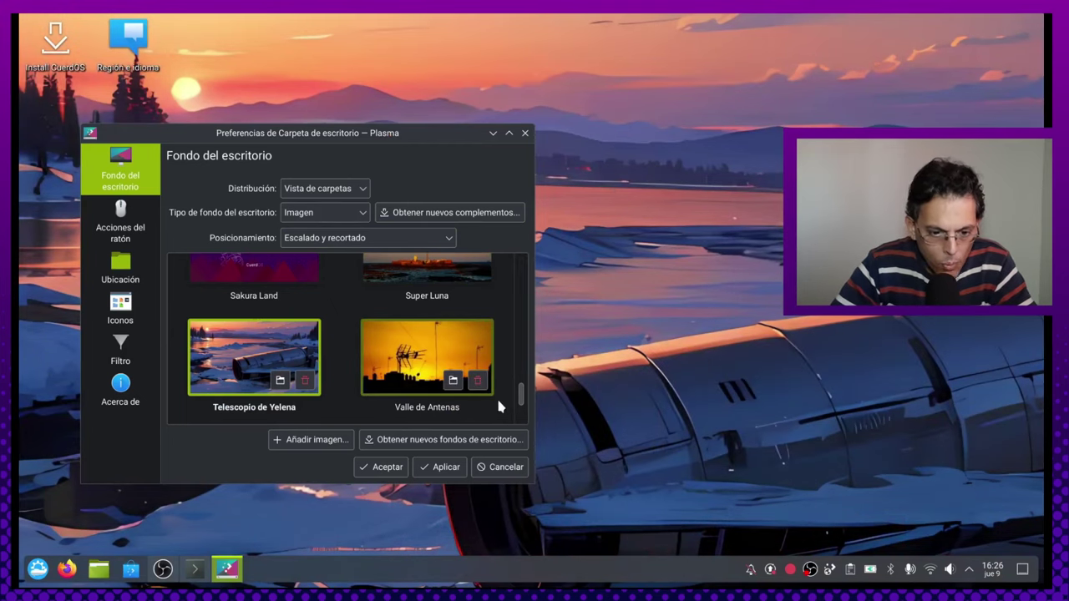
{"action": "left_click", "coordinate": [467, 354]}
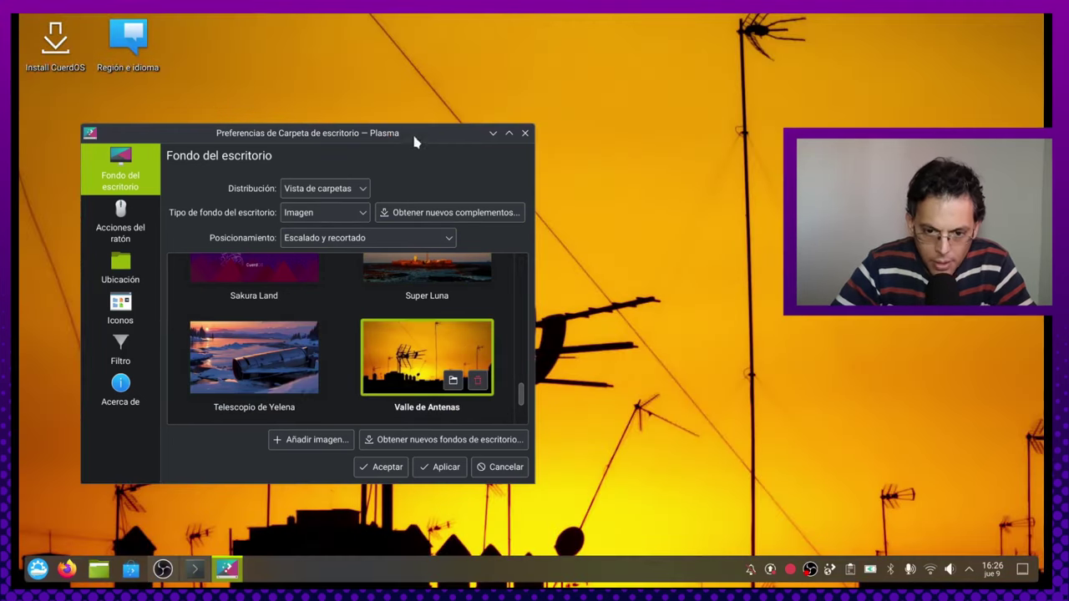
{"action": "left_click_drag", "start_coordinate": [405, 148], "coordinate": [351, 113]}
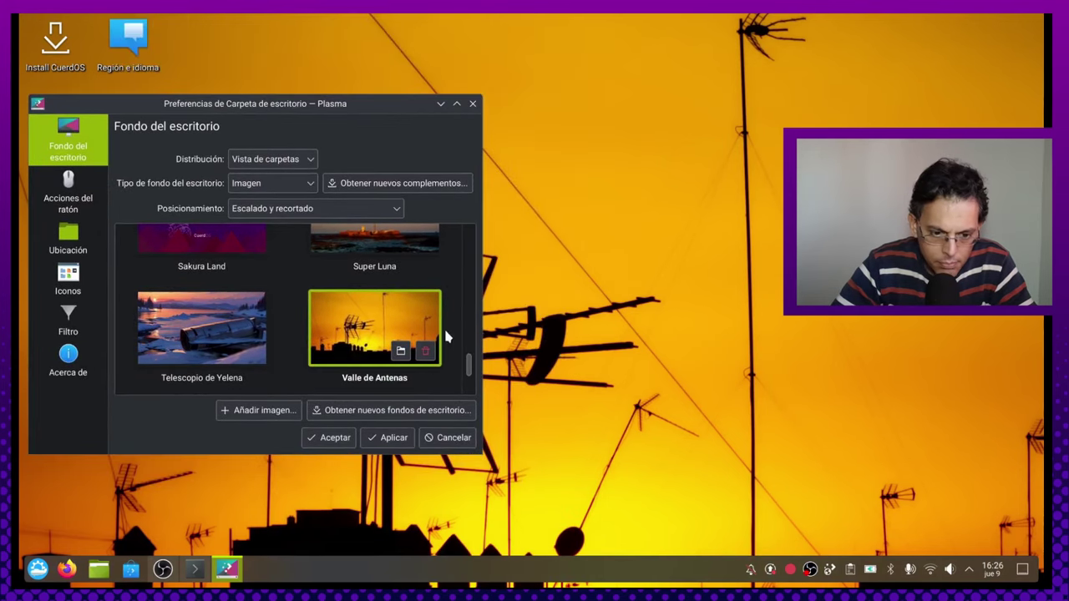
- Browse the remaining wallpapers, then apply Super Luna as the desktop background and close the settings
{"action": "scroll", "coordinate": [444, 327], "scroll_direction": "down", "scroll_amount": 2}
{"action": "scroll", "coordinate": [223, 338], "scroll_direction": "up", "scroll_amount": 1}
{"action": "scroll", "coordinate": [209, 350], "scroll_direction": "down", "scroll_amount": 1}
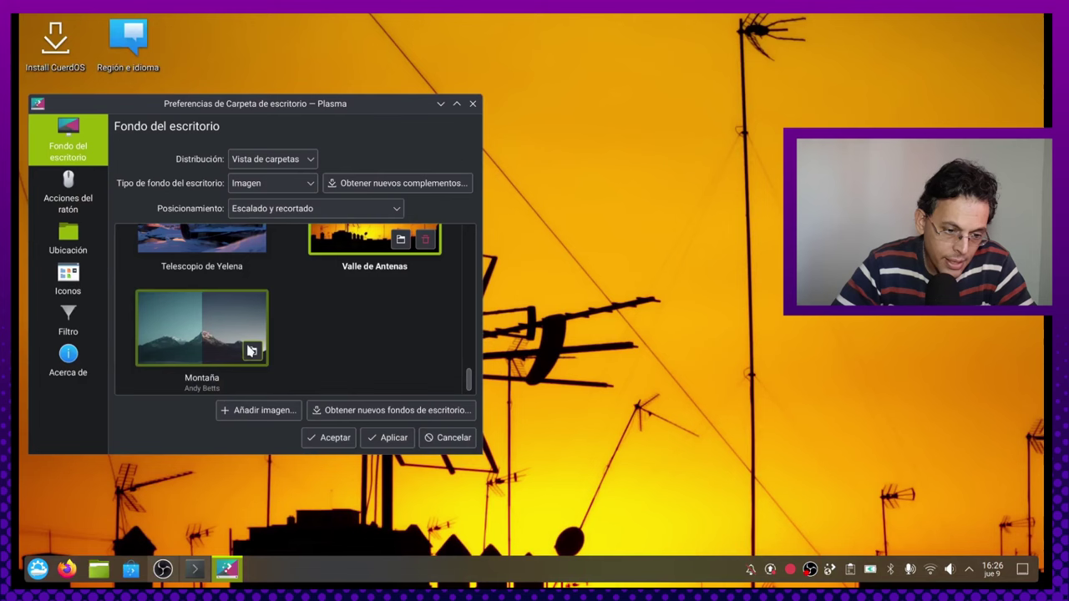
{"action": "scroll", "coordinate": [393, 242], "scroll_direction": "up", "scroll_amount": 3}
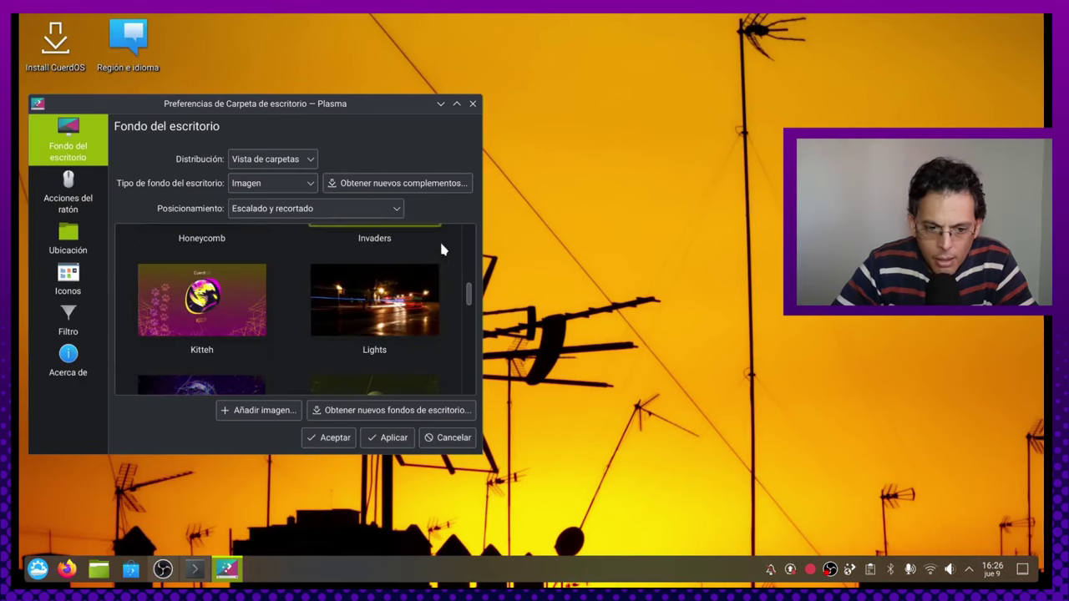
{"action": "scroll", "coordinate": [334, 293], "scroll_direction": "down", "scroll_amount": 3}
{"action": "left_click", "coordinate": [234, 257]}
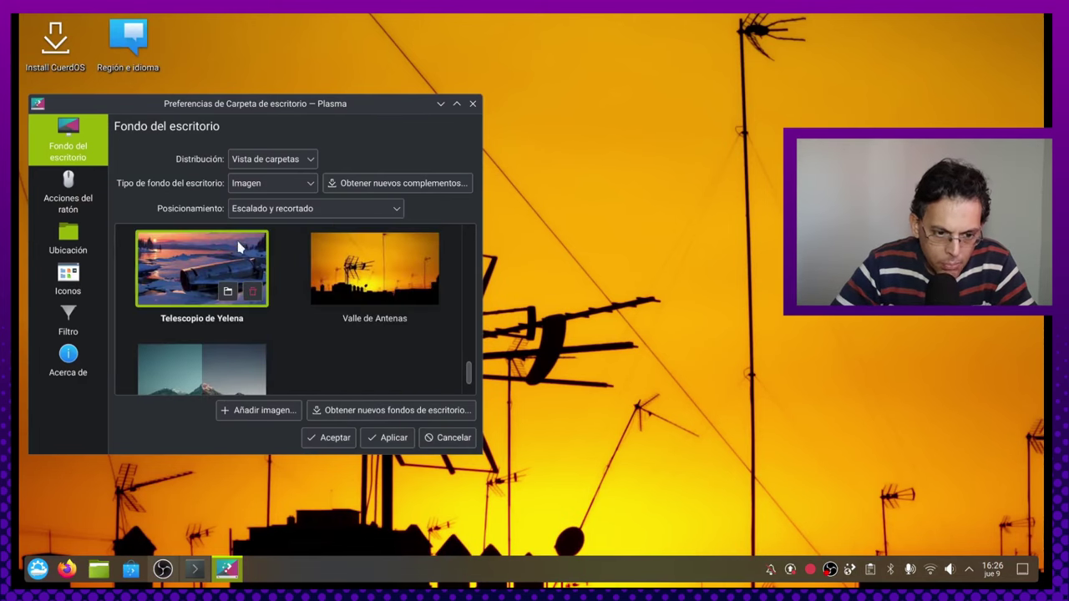
{"action": "scroll", "coordinate": [294, 311], "scroll_direction": "up", "scroll_amount": 2}
{"action": "left_click", "coordinate": [431, 313]}
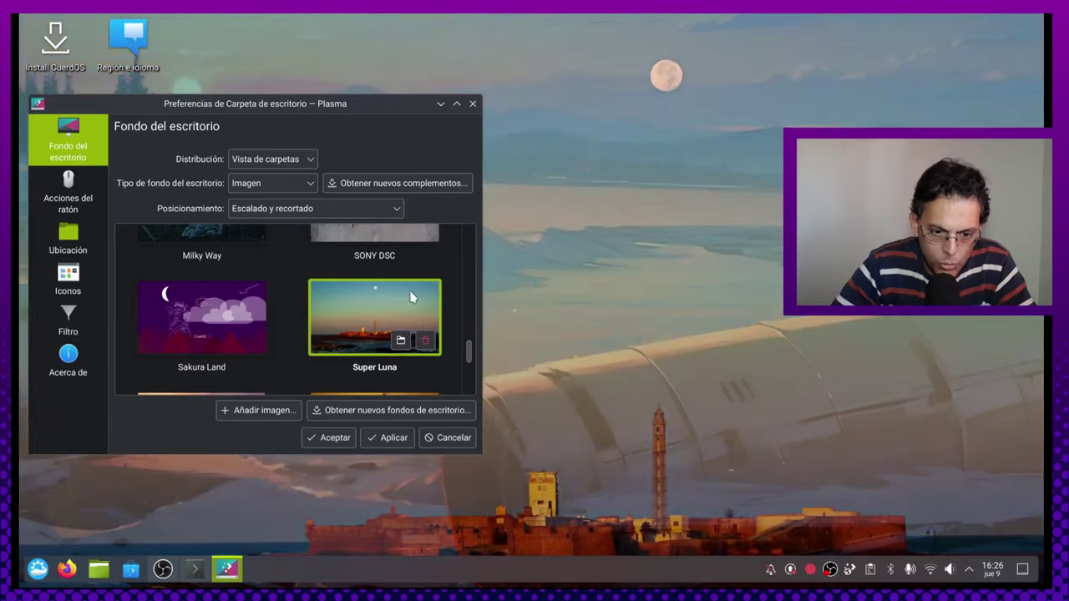
{"action": "left_click", "coordinate": [369, 439]}
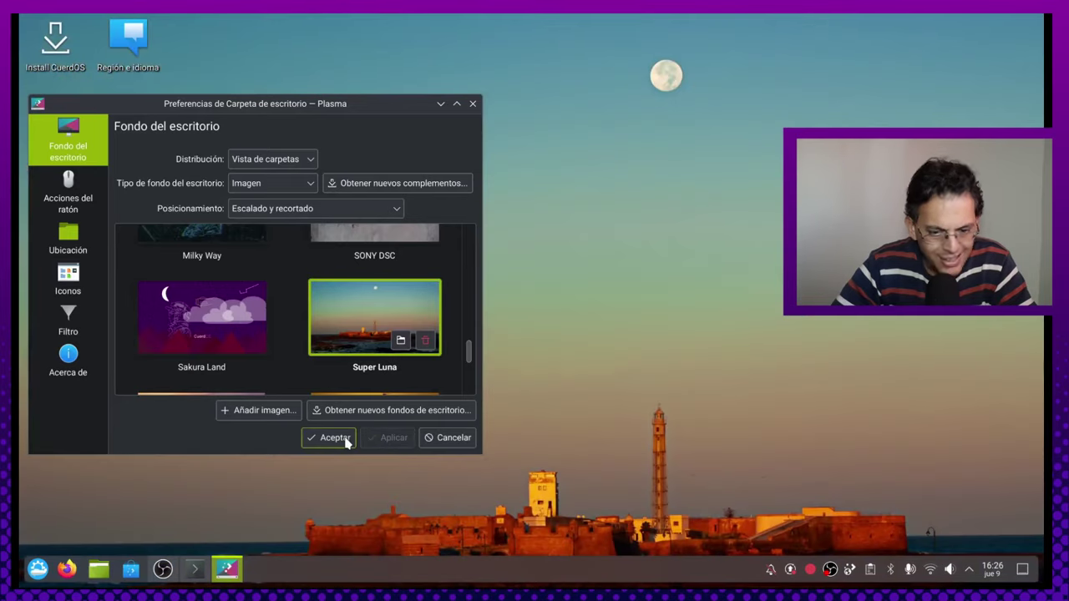
{"action": "left_click", "coordinate": [334, 437]}
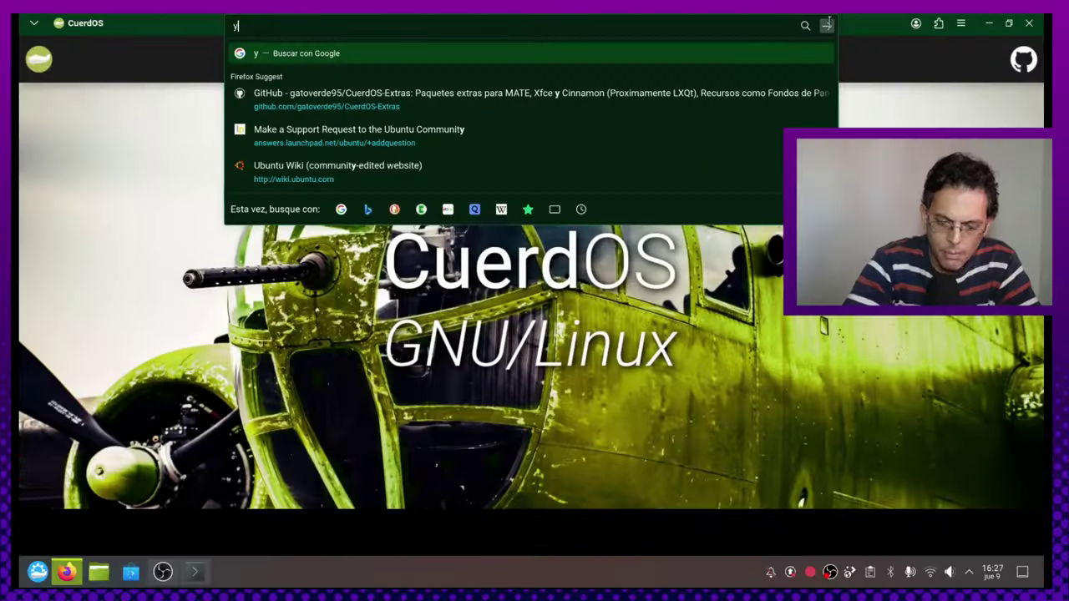
- Search the web for "youtube" in Firefox, open the YouTube home page and activate its search field
{"action": "type", "text": "ou"}
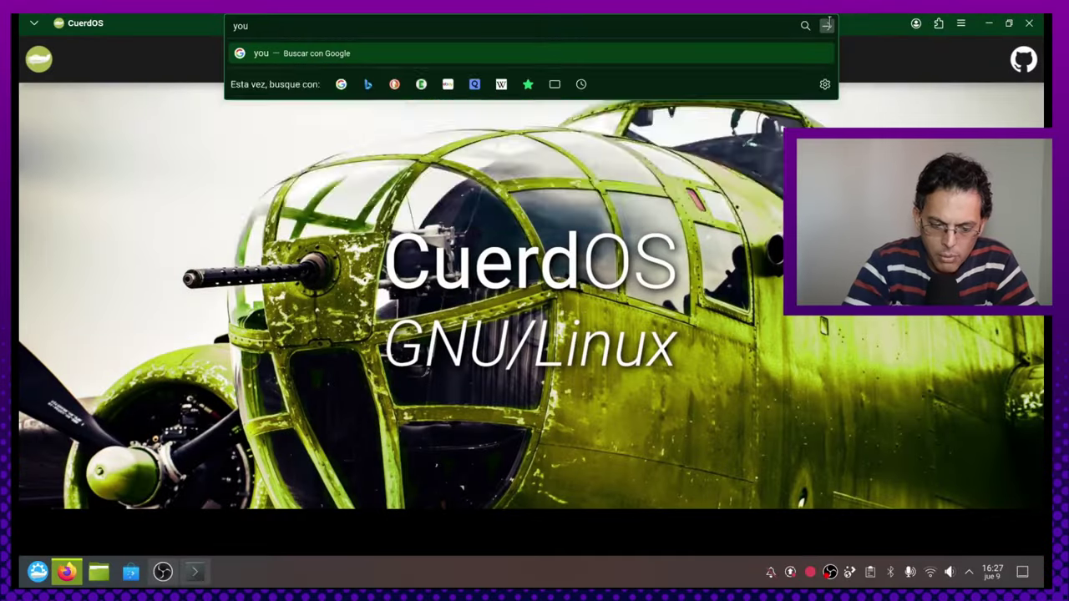
{"action": "type", "text": "tube"}
{"action": "left_click", "coordinate": [827, 25]}
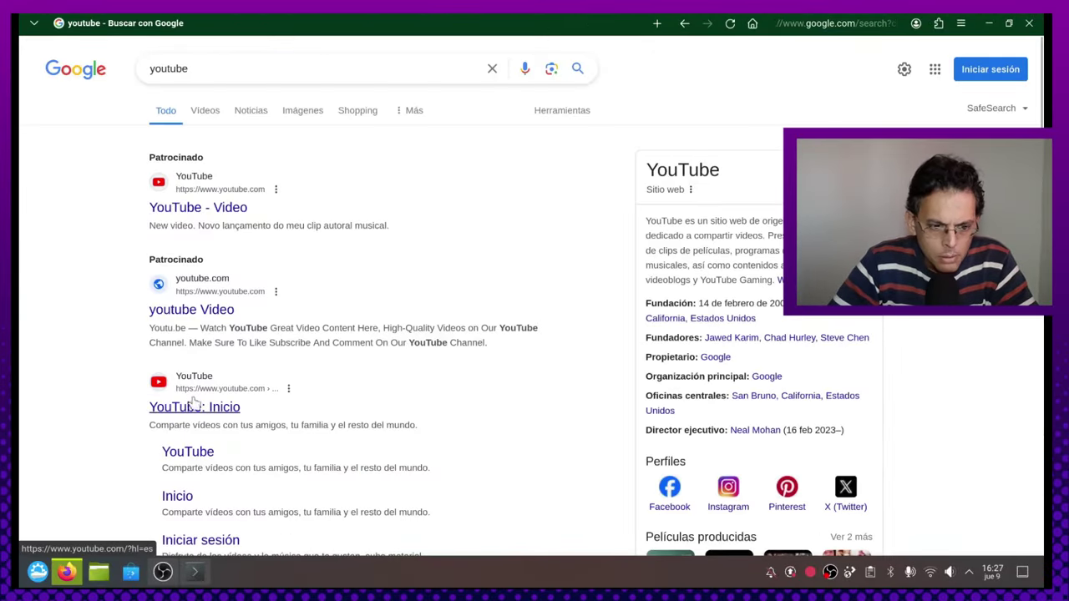
{"action": "left_click", "coordinate": [194, 412]}
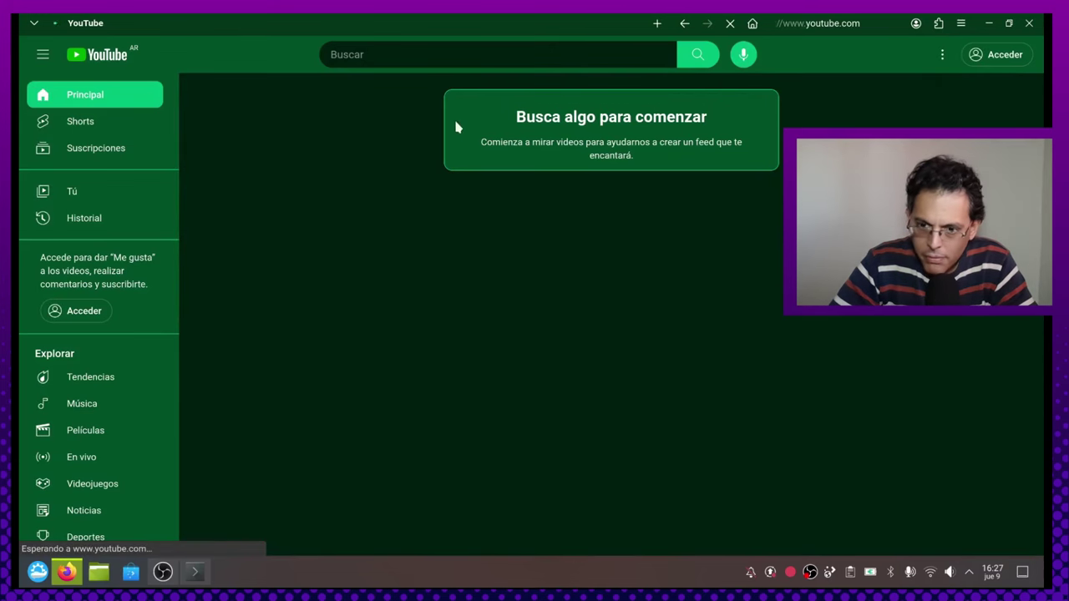
{"action": "left_click", "coordinate": [548, 55]}
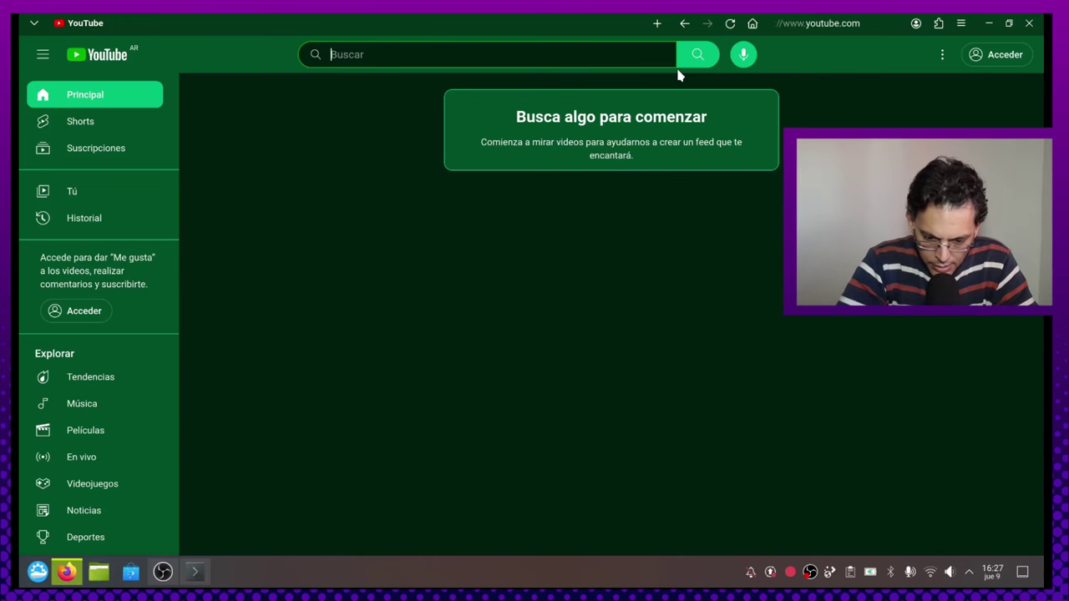
{"action": "type", "text": "big buc"}
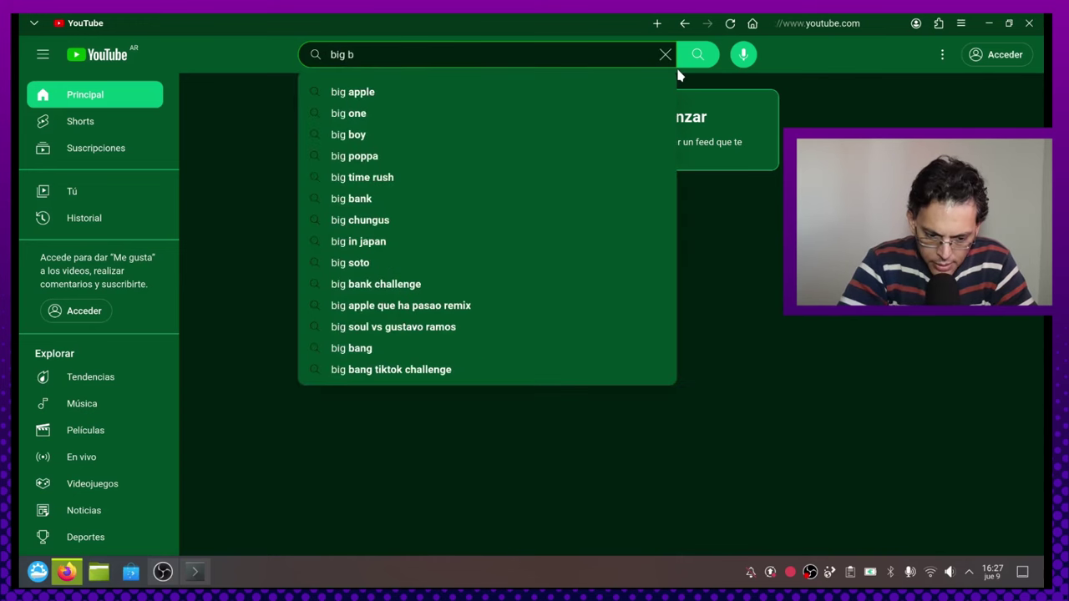
{"action": "key", "text": "BackSpace"}
{"action": "key", "text": "BackSpace"}
{"action": "key", "text": "BackSpace"}
{"action": "key", "text": "BackSpace"}
{"action": "key", "text": "BackSpace"}
{"action": "key", "text": "BackSpace"}
{"action": "key", "text": "BackSpace"}
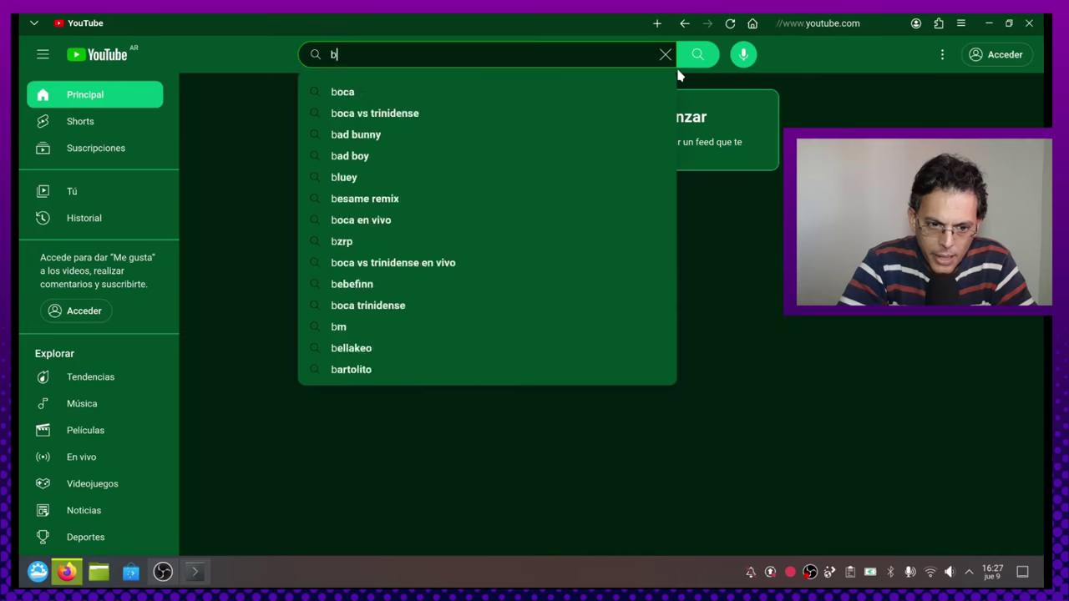
- Search YouTube for "blender movies" and open the video "CHARGE - Blender Open Movie"
{"action": "type", "text": "blender m"}
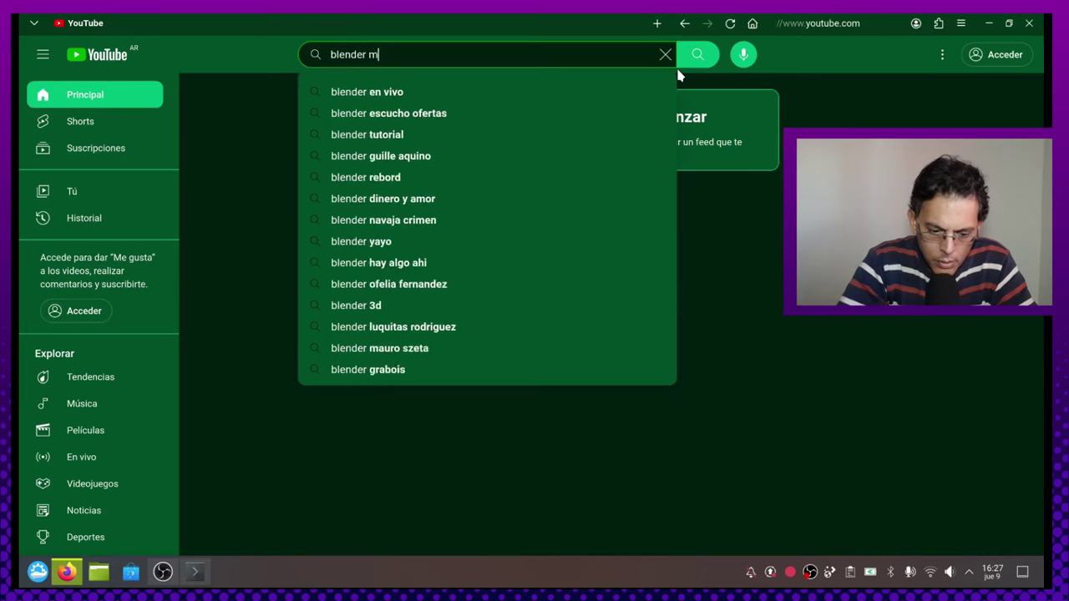
{"action": "type", "text": "ovies"}
{"action": "key", "text": "Return"}
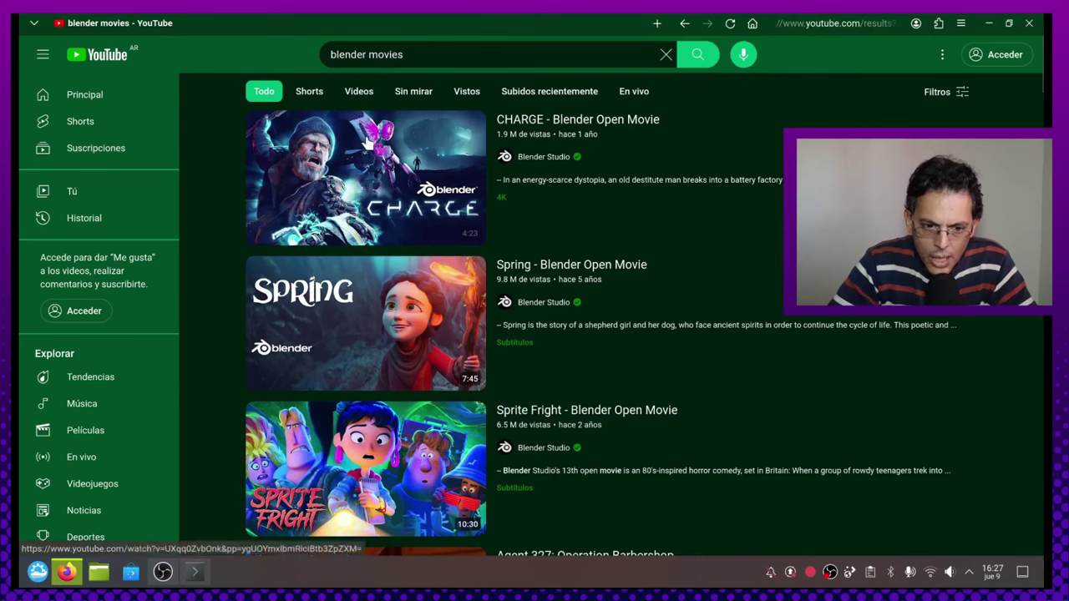
{"action": "left_click", "coordinate": [340, 159]}
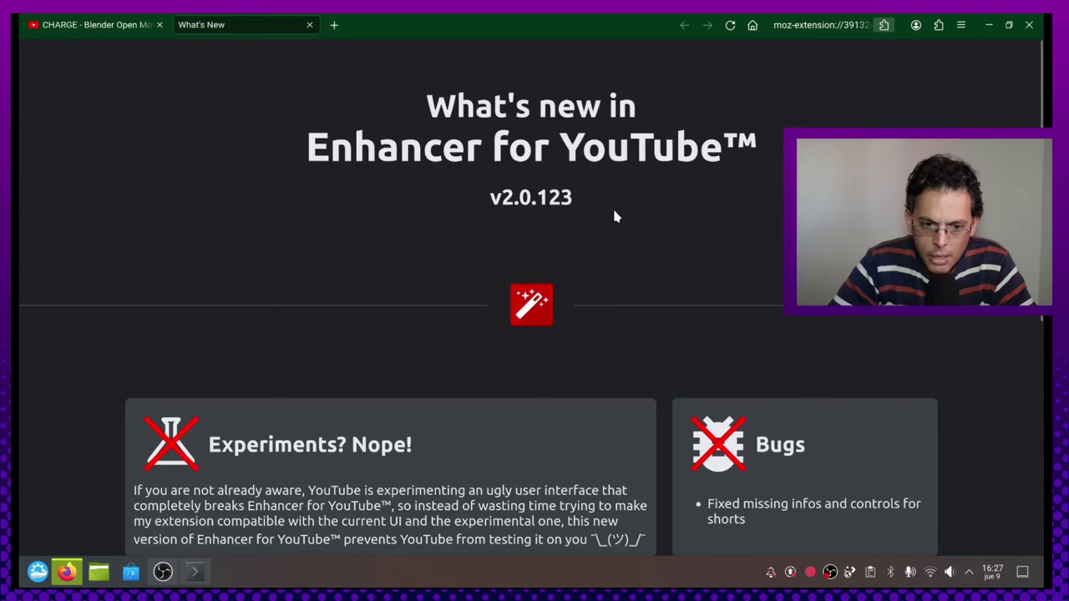
- Look through the What's New page of Enhancer for YouTube and close it
{"action": "scroll", "coordinate": [614, 211], "scroll_direction": "down", "scroll_amount": 5}
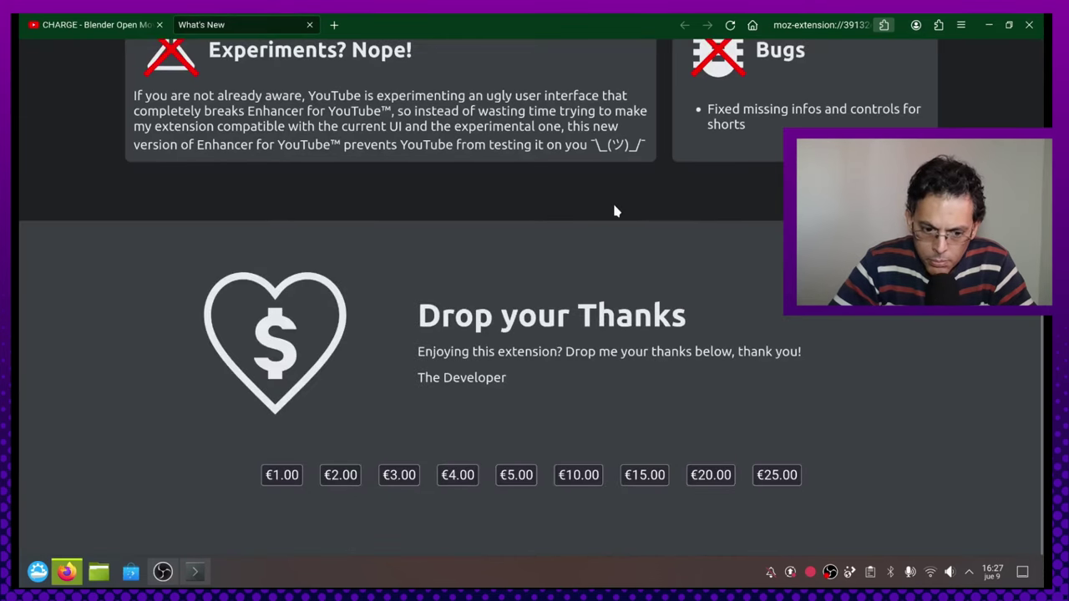
{"action": "scroll", "coordinate": [614, 211], "scroll_direction": "up", "scroll_amount": 5}
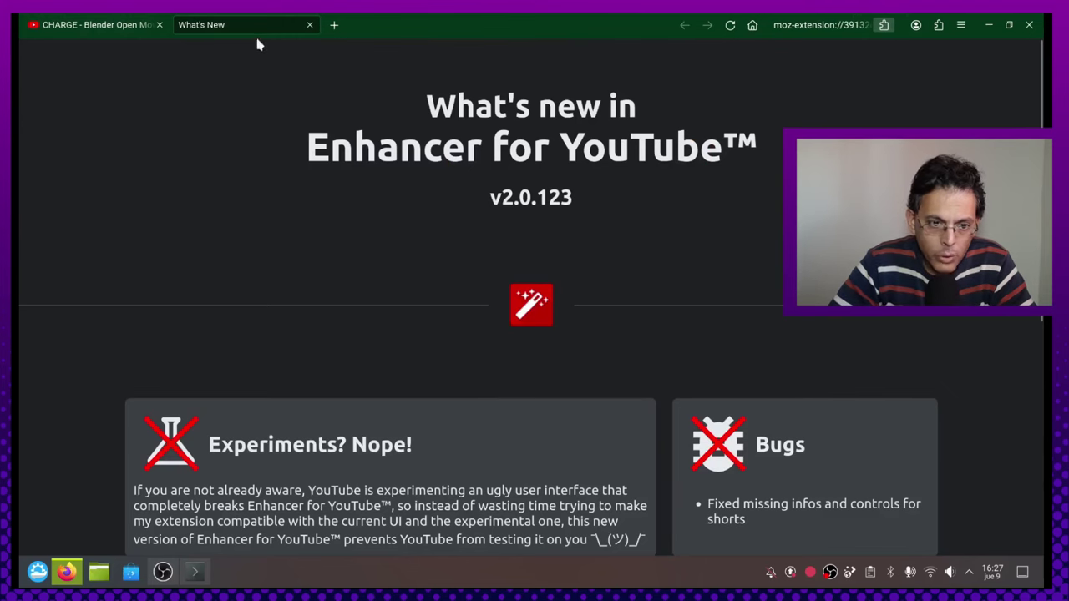
{"action": "left_click", "coordinate": [309, 25]}
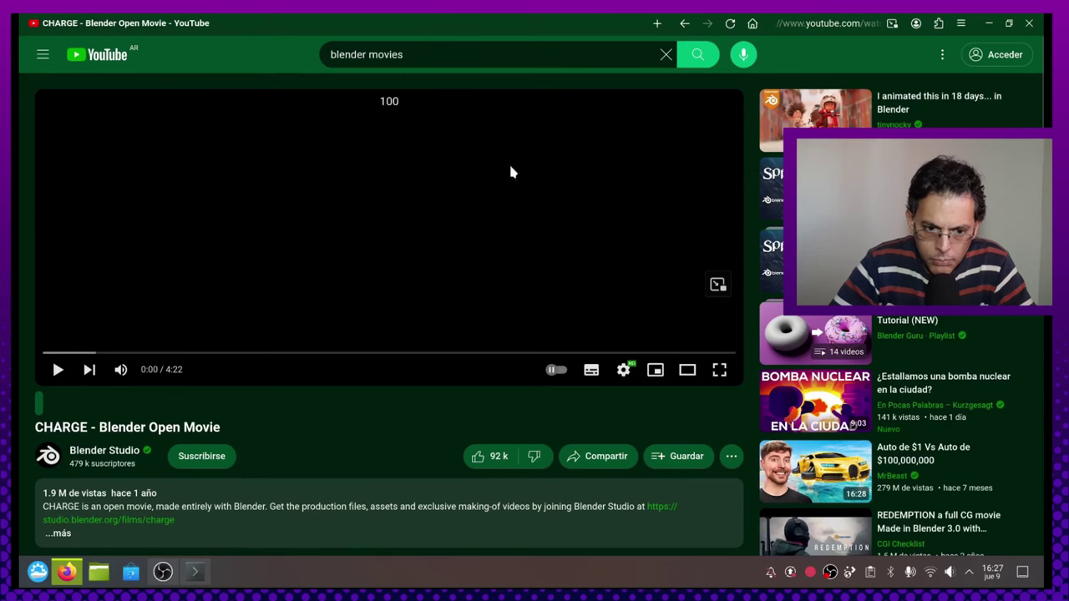
- Set the CHARGE video's quality to 2160p 4K and play it in theater mode
{"action": "left_click", "coordinate": [627, 373]}
{"action": "left_click", "coordinate": [643, 332]}
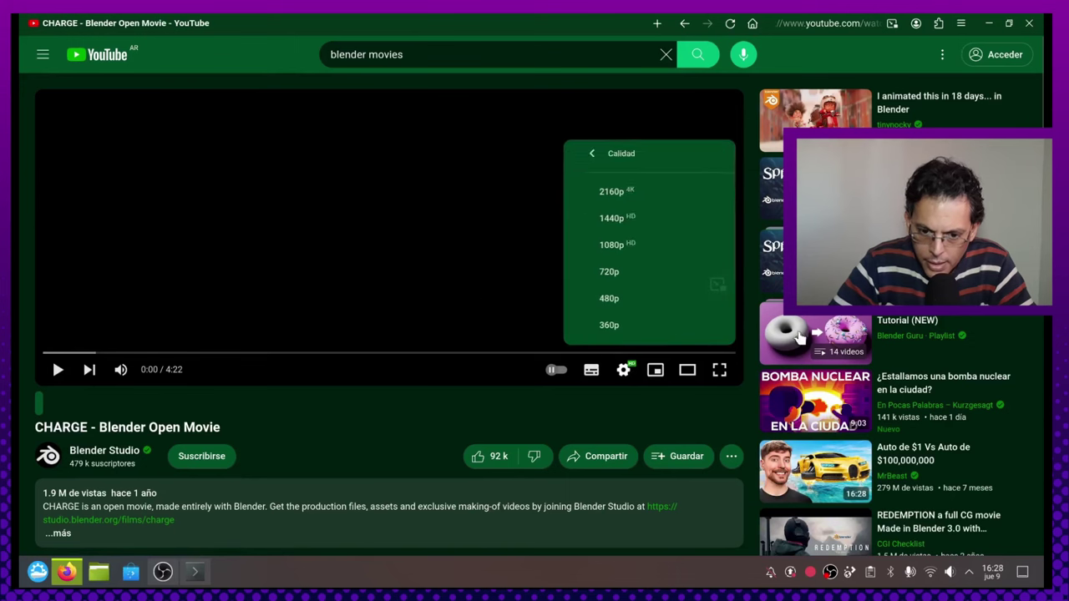
{"action": "left_click", "coordinate": [642, 192]}
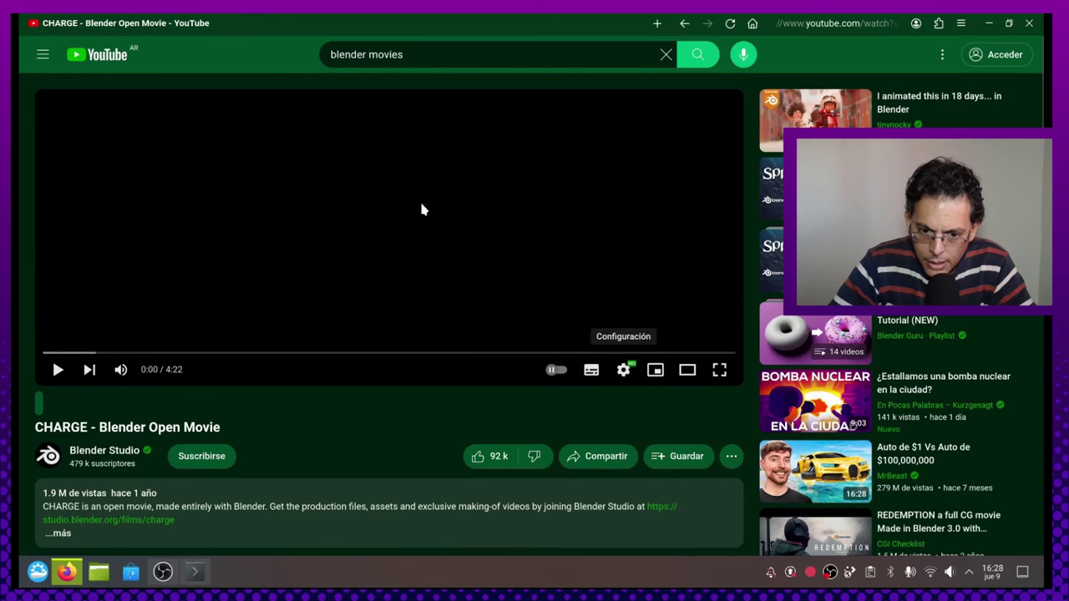
{"action": "left_click", "coordinate": [56, 371]}
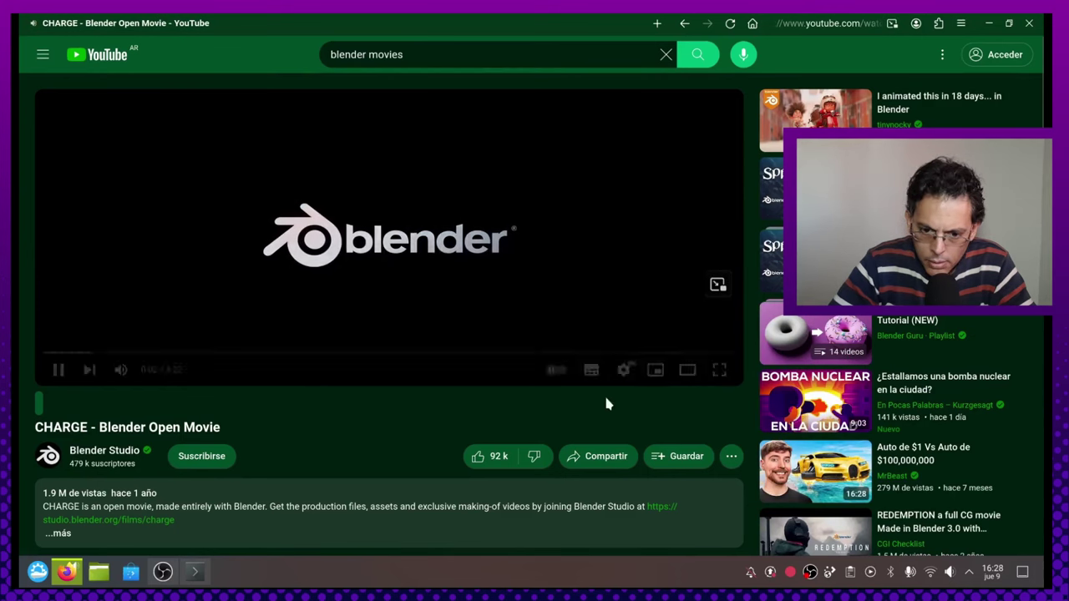
{"action": "left_click", "coordinate": [688, 369]}
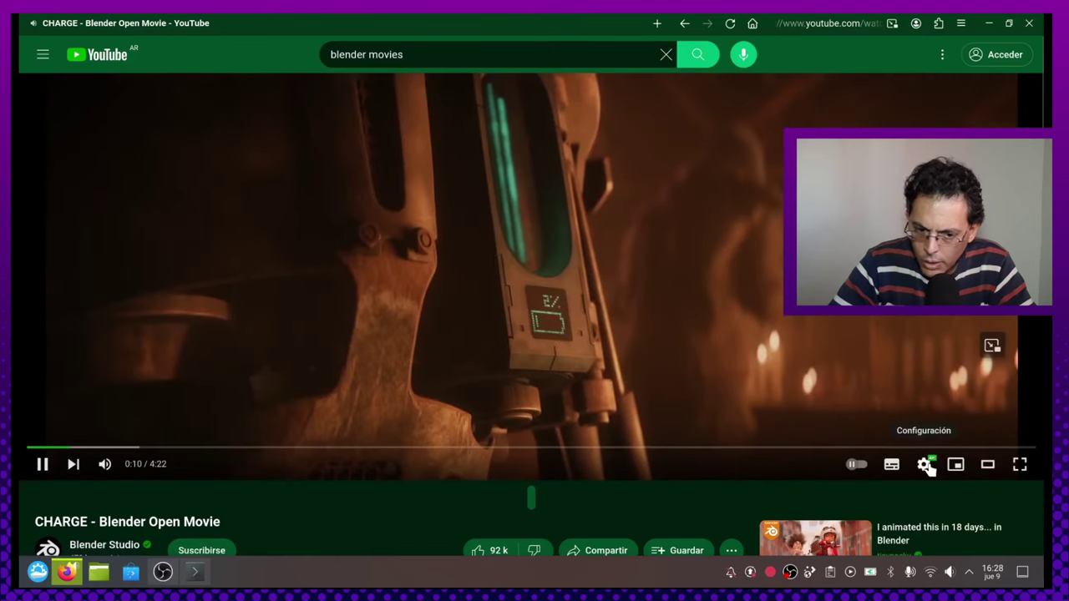
- Watch the CHARGE video in full screen, return to the normal view and close the browser
{"action": "left_click", "coordinate": [1022, 466]}
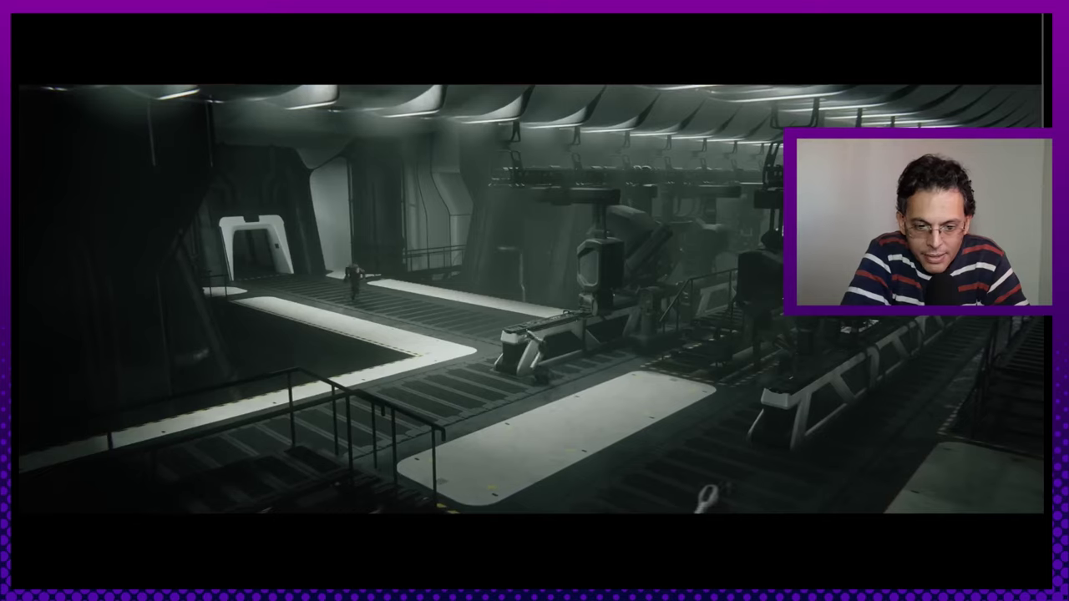
{"action": "key", "text": "F11"}
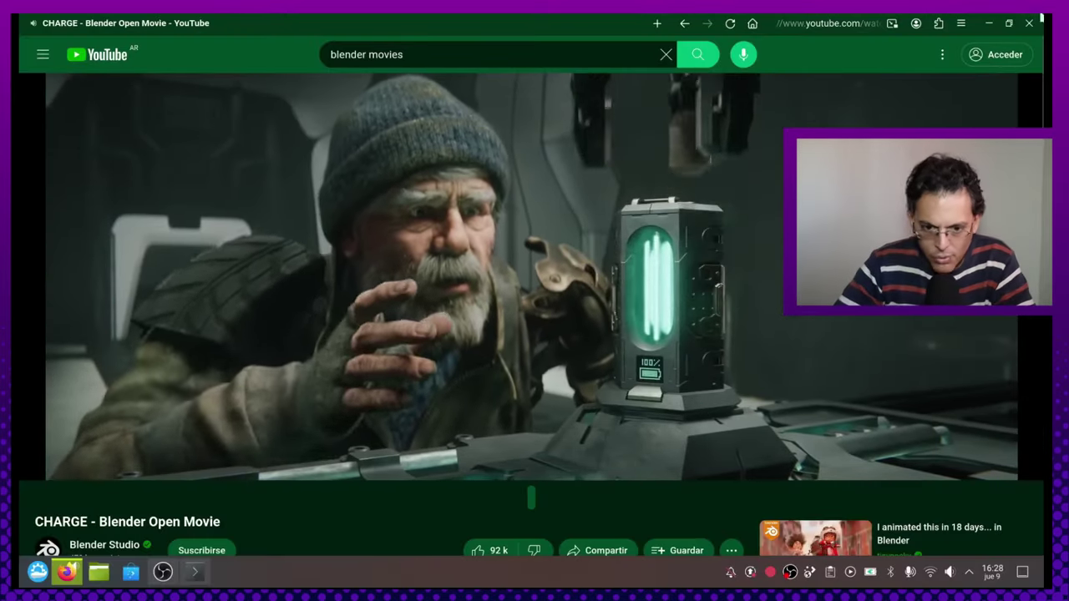
{"action": "left_click", "coordinate": [1028, 23]}
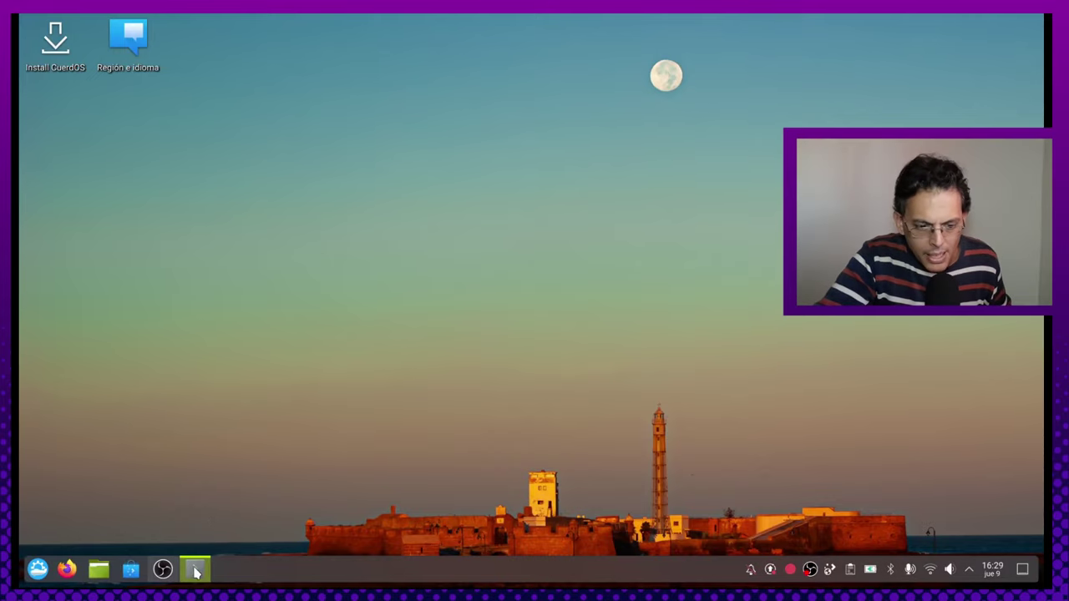
- Return to the Konsole window and accept the pending apt-fast package upgrade with "s"
{"action": "left_click", "coordinate": [209, 552]}
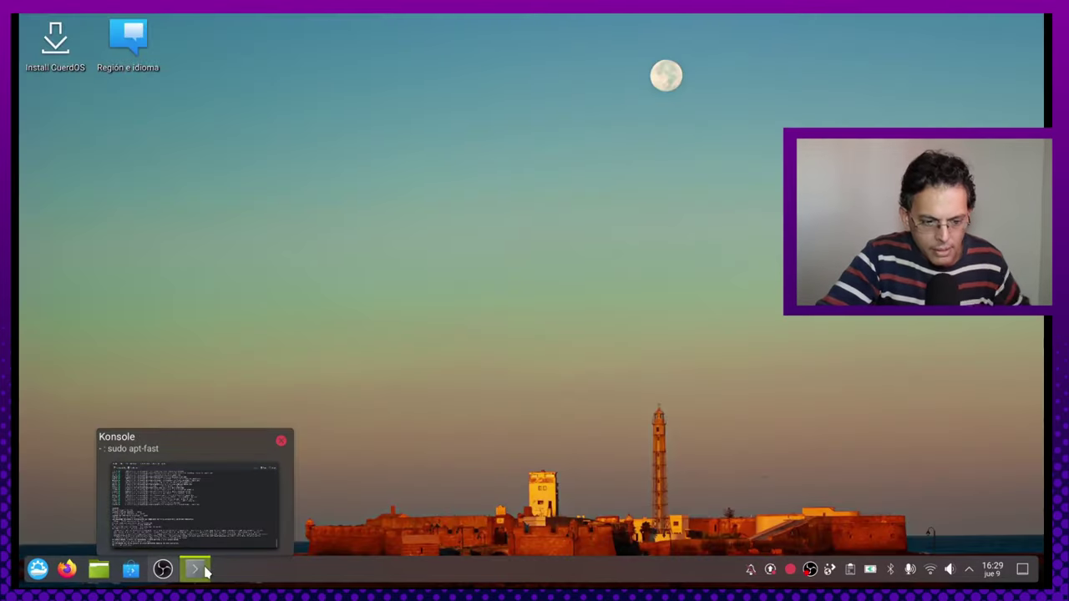
{"action": "left_click", "coordinate": [195, 568]}
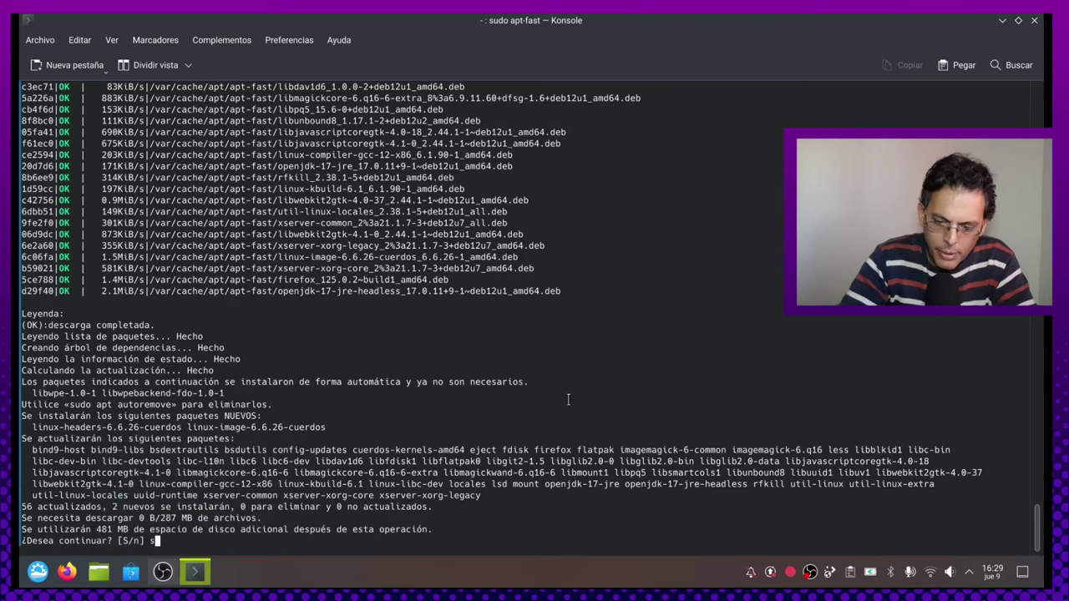
{"action": "key", "text": "Return"}
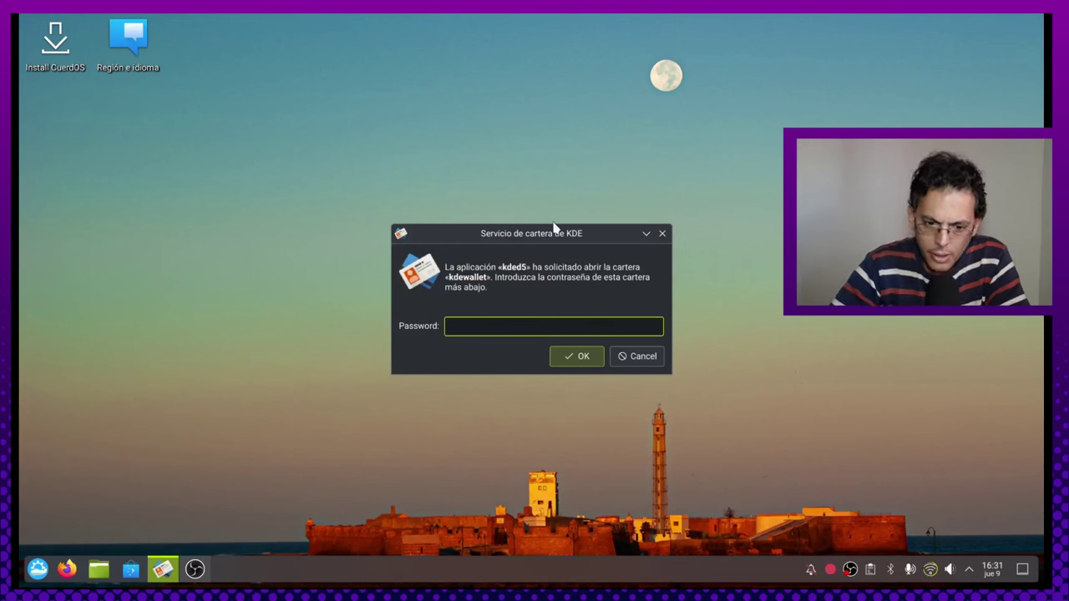
- Try to open the kdewallet wallet with its password, and cancel the wallet request
{"action": "mouse_move", "coordinate": [557, 236]}
{"action": "left_mouse_down"}
{"action": "mouse_move", "coordinate": [560, 205]}
{"action": "mouse_move", "coordinate": [562, 234]}
{"action": "left_mouse_up"}
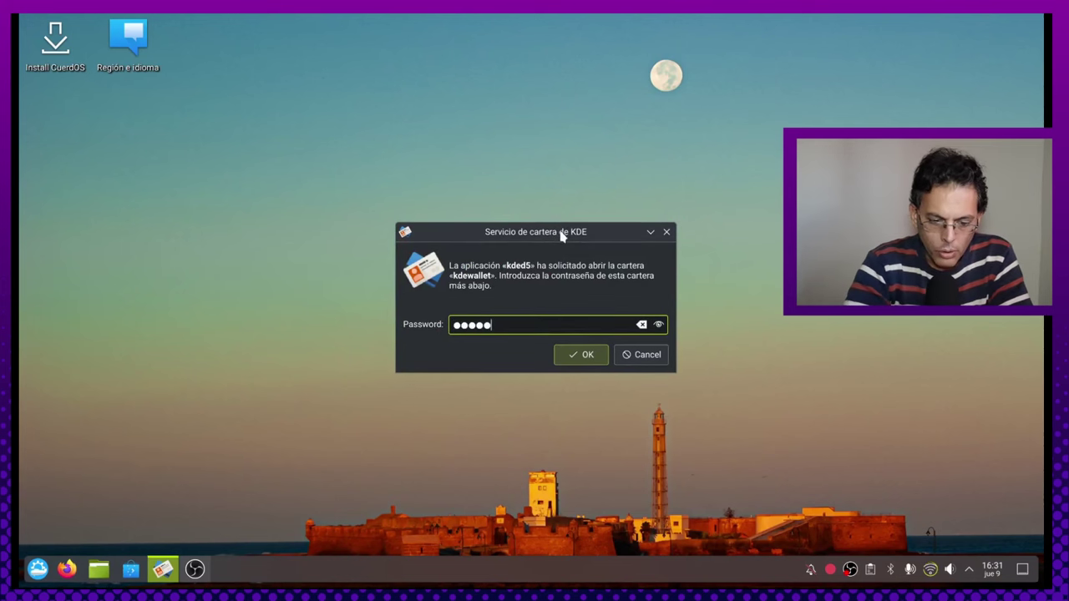
{"action": "key", "text": "Return"}
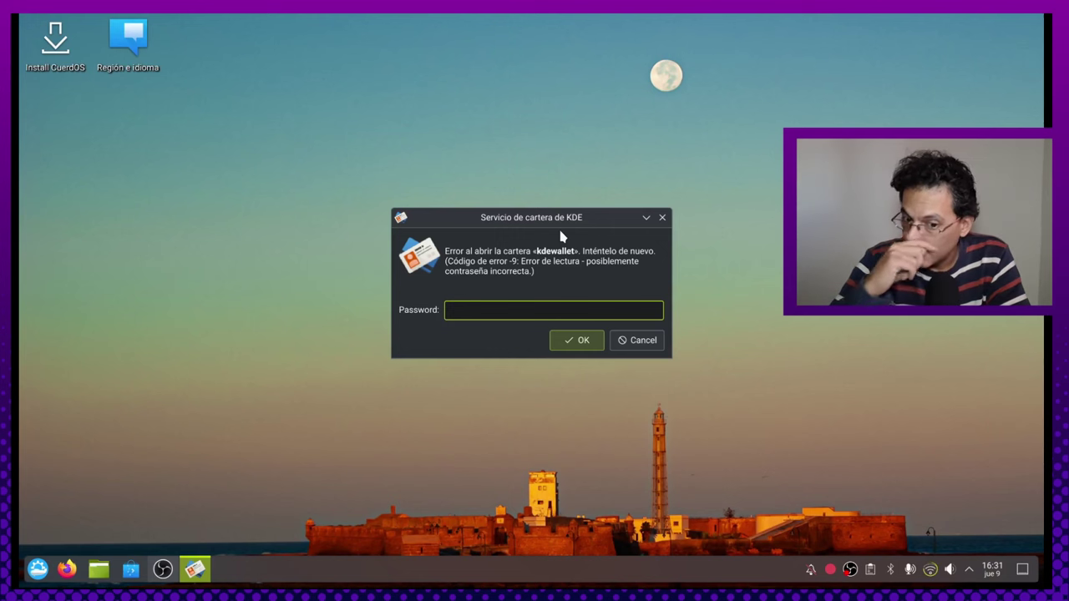
{"action": "left_click", "coordinate": [650, 338]}
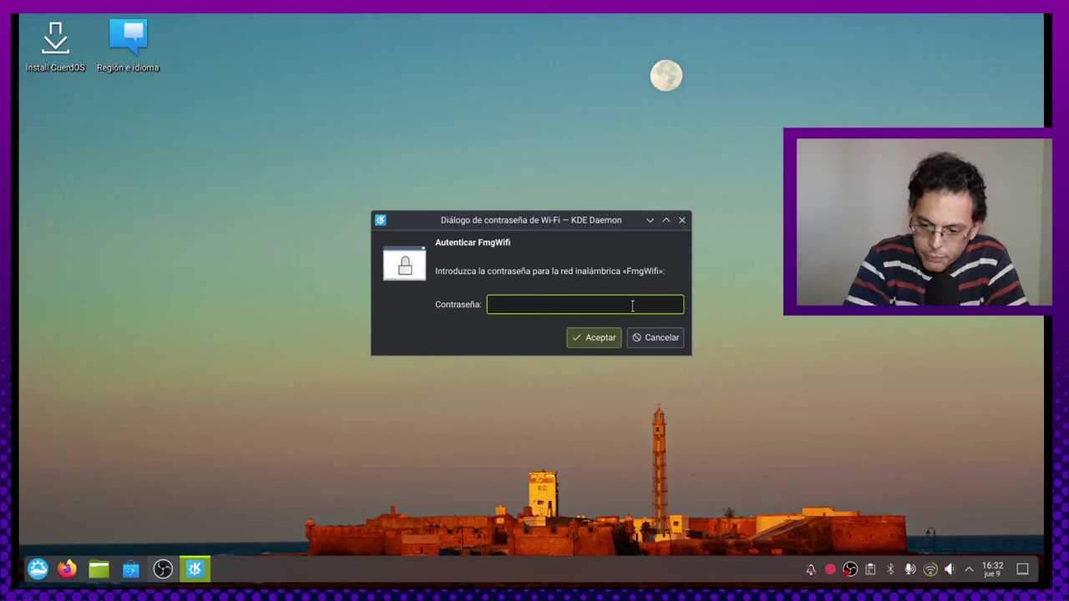
- Enter the Wi-Fi password to authenticate to the wireless network, and dismiss the KDE wallet request
{"action": "type", "text": "*"}
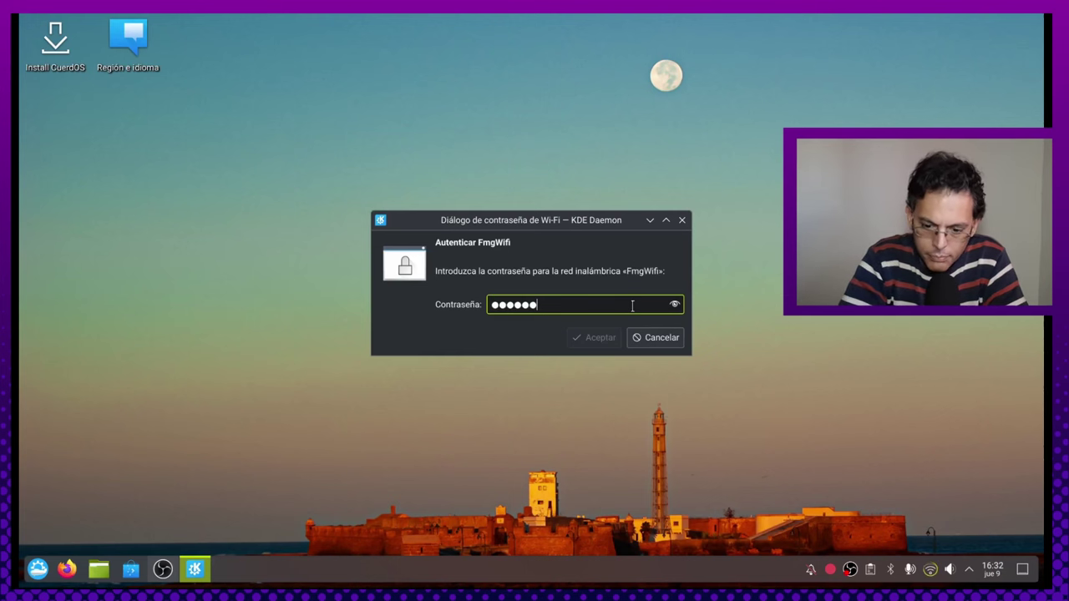
{"action": "type", "text": "********"}
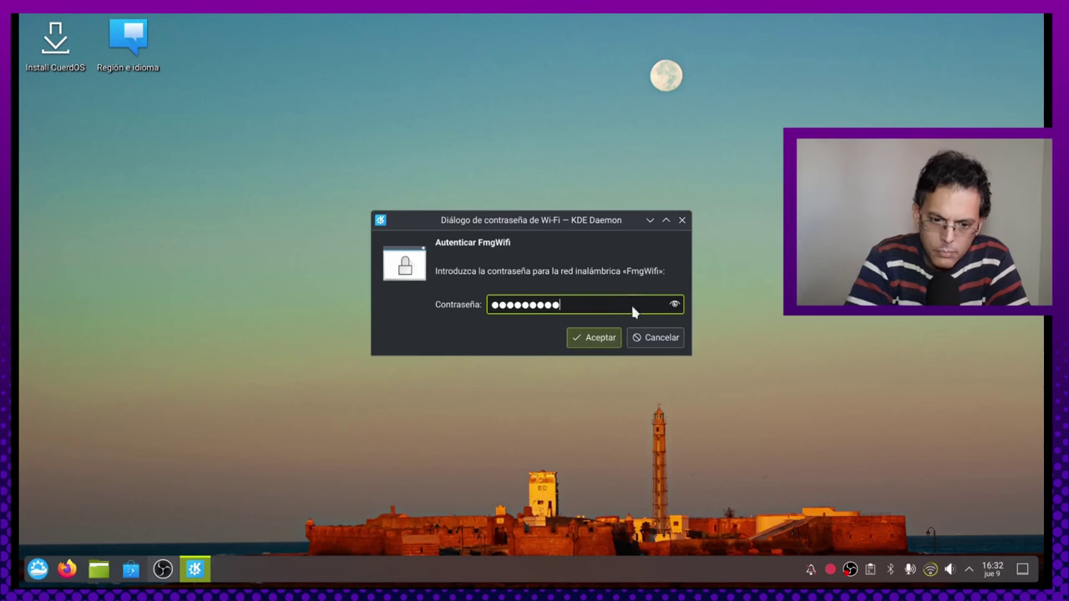
{"action": "key", "text": "Return"}
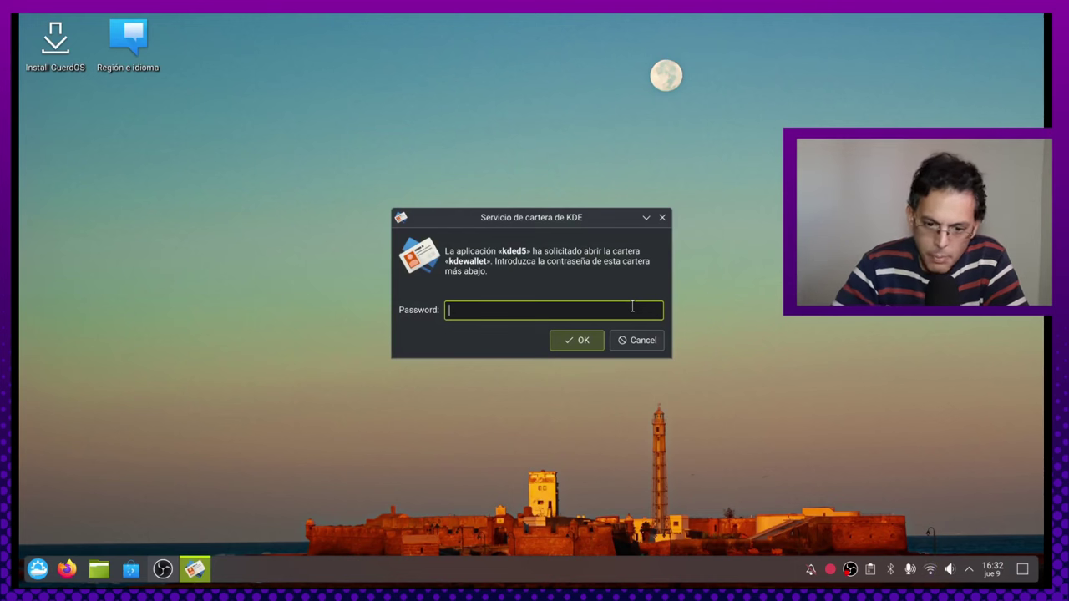
{"action": "left_click", "coordinate": [662, 217]}
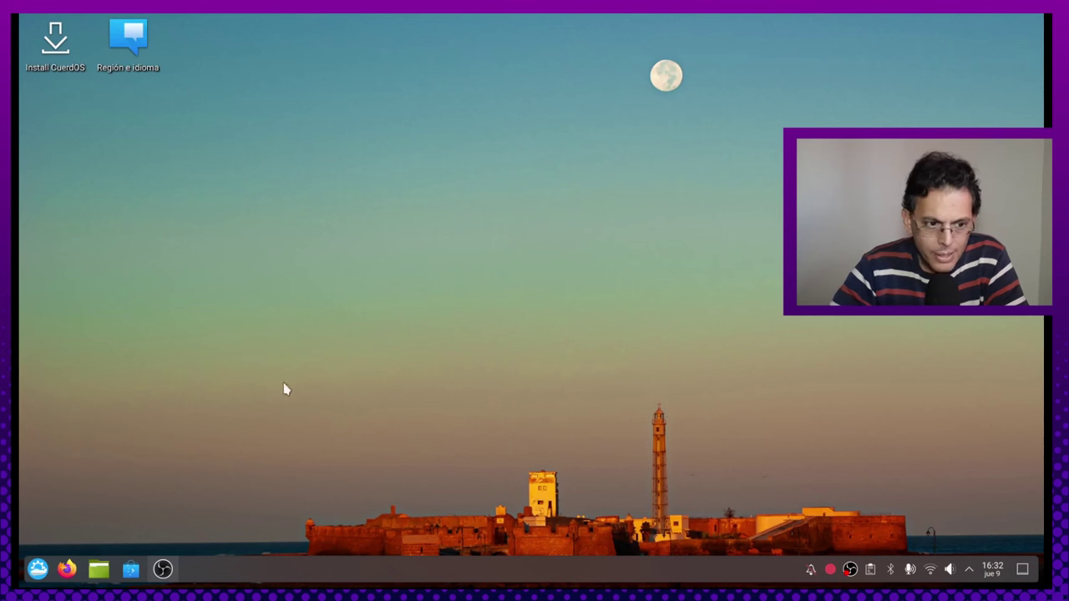
- Open LibreOffice Calc from the installed office applications with a blank spreadsheet
{"action": "left_click", "coordinate": [38, 569]}
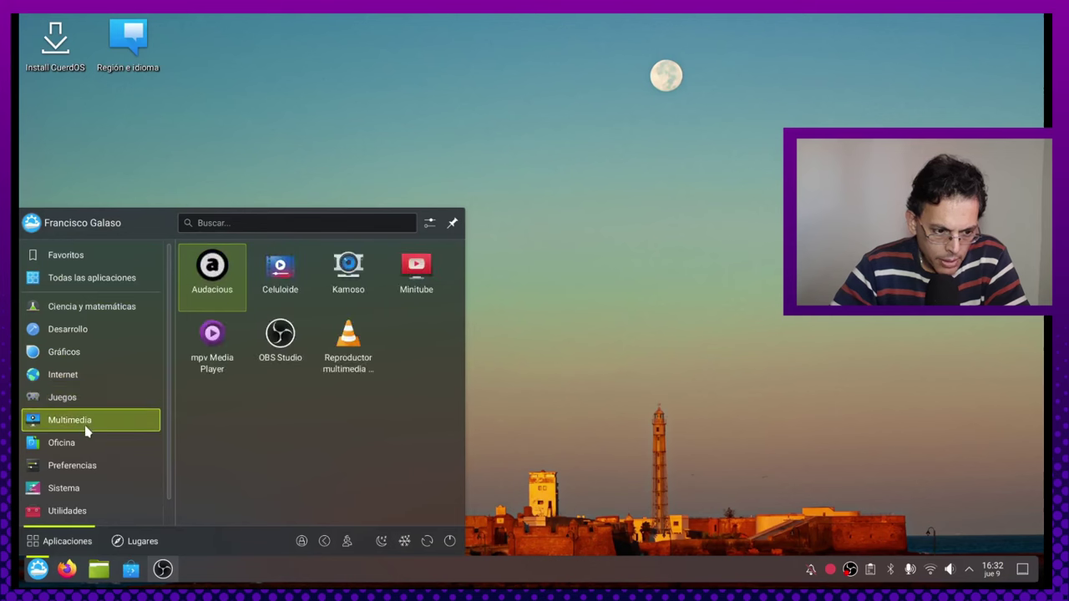
{"action": "mouse_move", "coordinate": [84, 449]}
{"action": "left_click", "coordinate": [223, 406]}
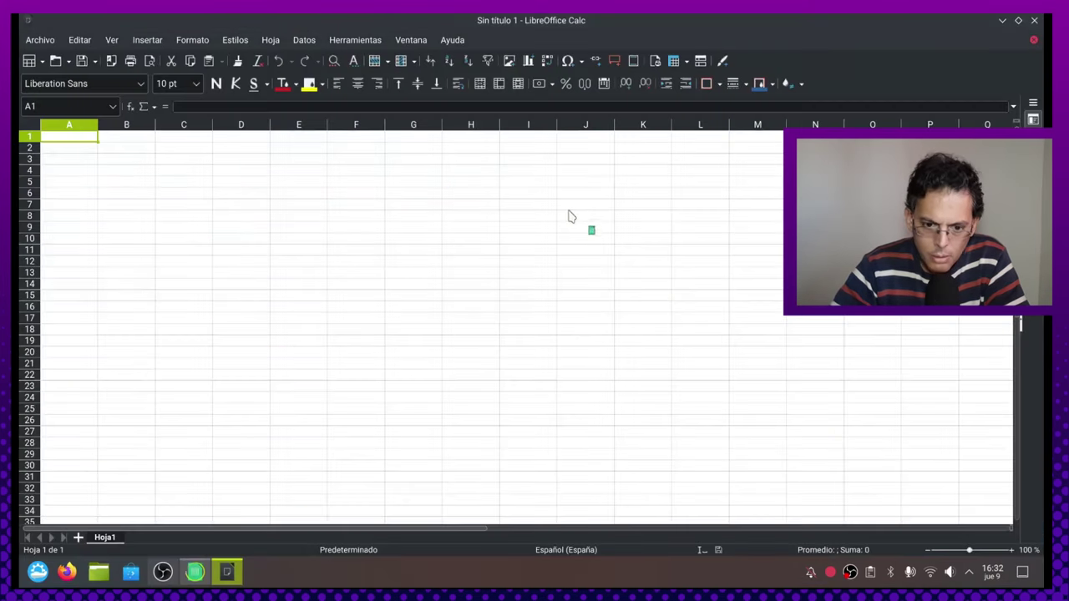
- Examine the editing and file commands Calc offers, including the options for sending a document
{"action": "left_click", "coordinate": [80, 39]}
{"action": "mouse_move", "coordinate": [40, 40]}
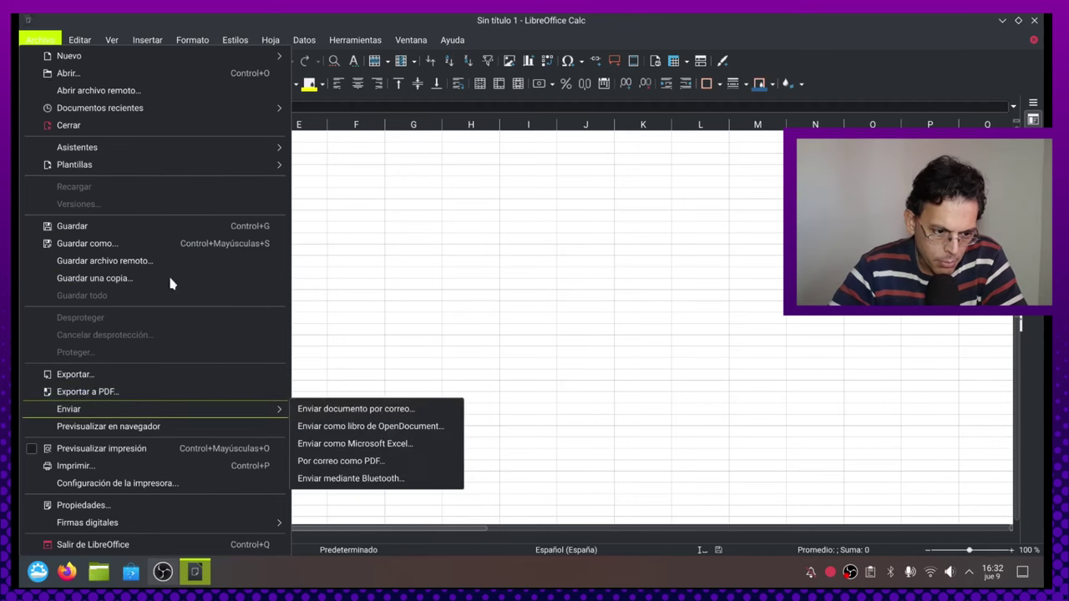
{"action": "left_click", "coordinate": [52, 38]}
{"action": "left_click", "coordinate": [827, 385]}
- Try selecting several cells in the blank sheet, including I13 and I10, and close Calc
{"action": "left_click", "coordinate": [674, 252]}
{"action": "left_click", "coordinate": [404, 274]}
{"action": "left_click", "coordinate": [666, 272]}
{"action": "left_click", "coordinate": [405, 276]}
{"action": "left_click", "coordinate": [503, 276]}
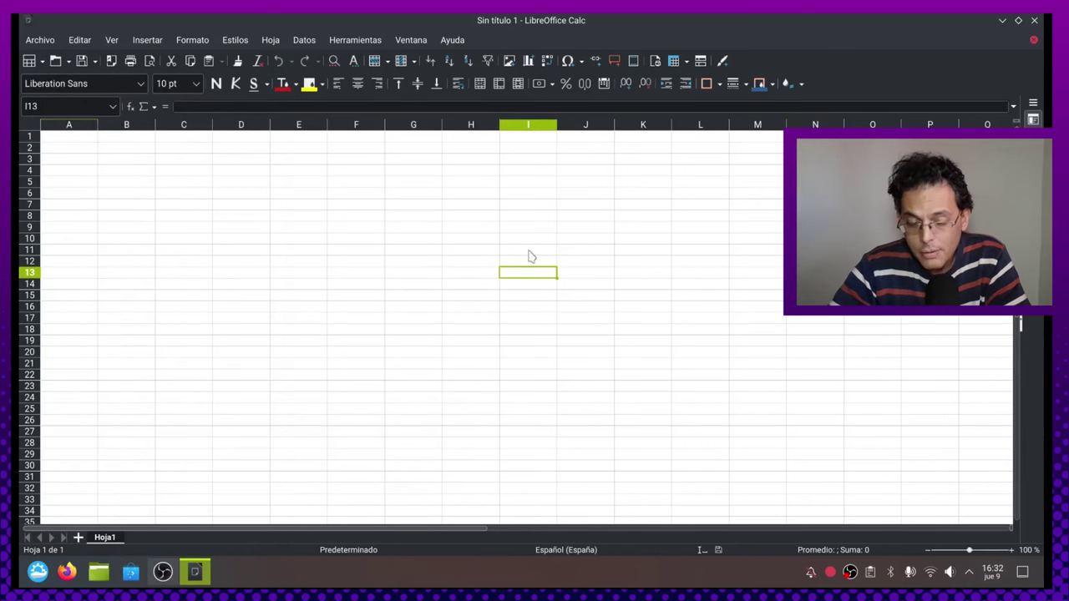
{"action": "left_click", "coordinate": [519, 242]}
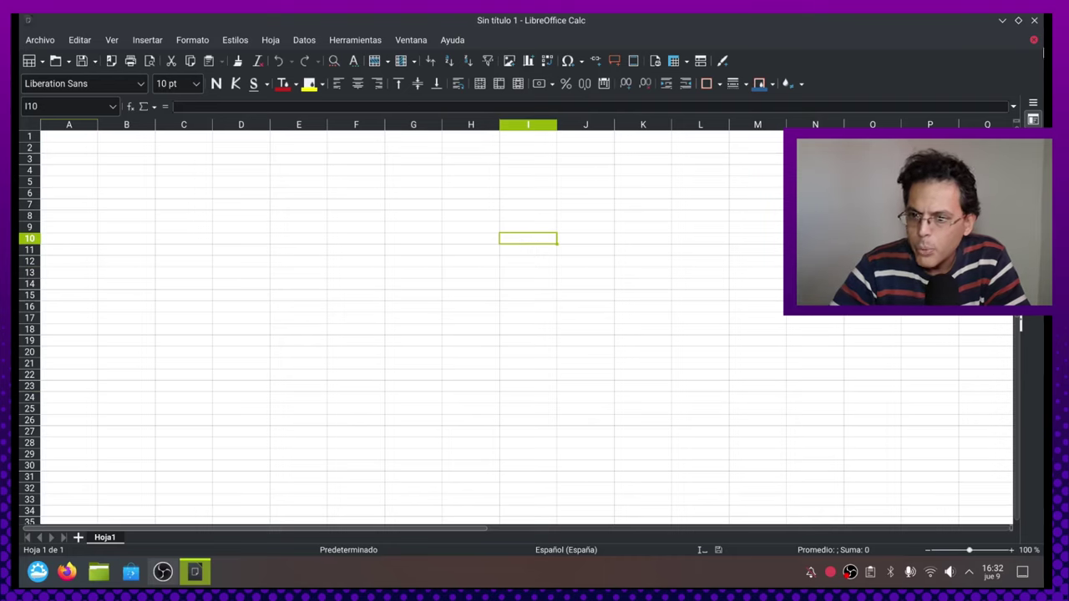
{"action": "left_click", "coordinate": [1033, 21]}
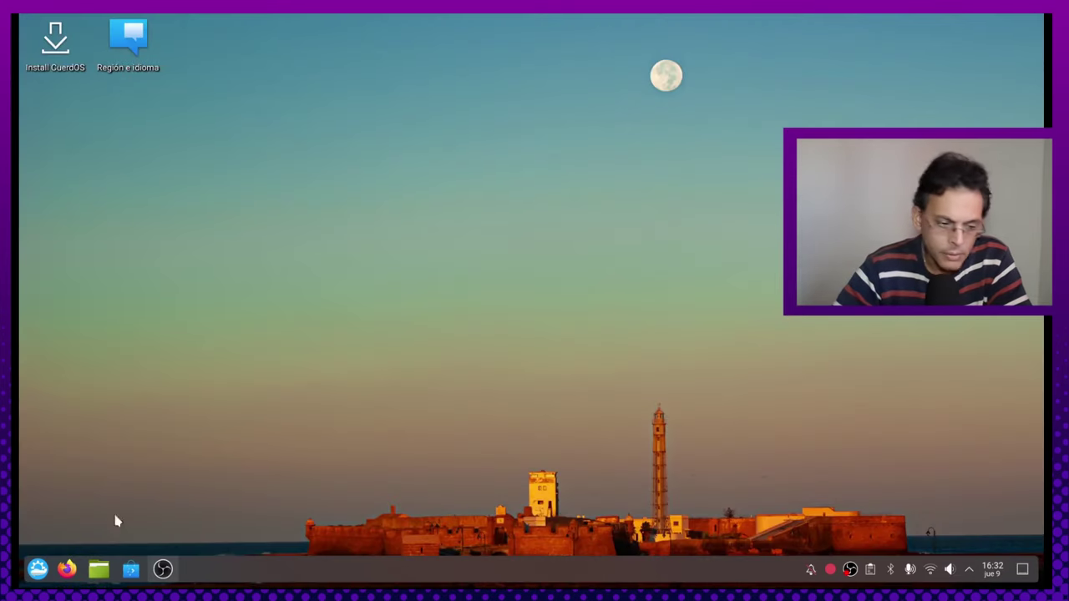